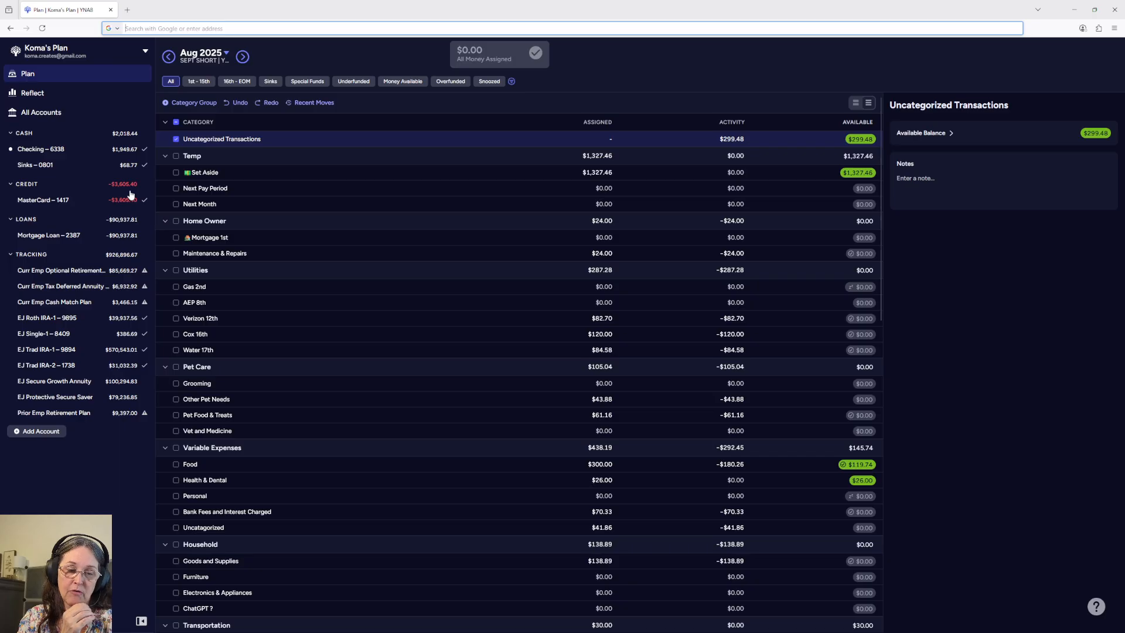
- In the Checking account, categorize the 08/22/2025 DEPOSIT transaction as Inflow: Ready to Assign and approve it
click(33, 149)
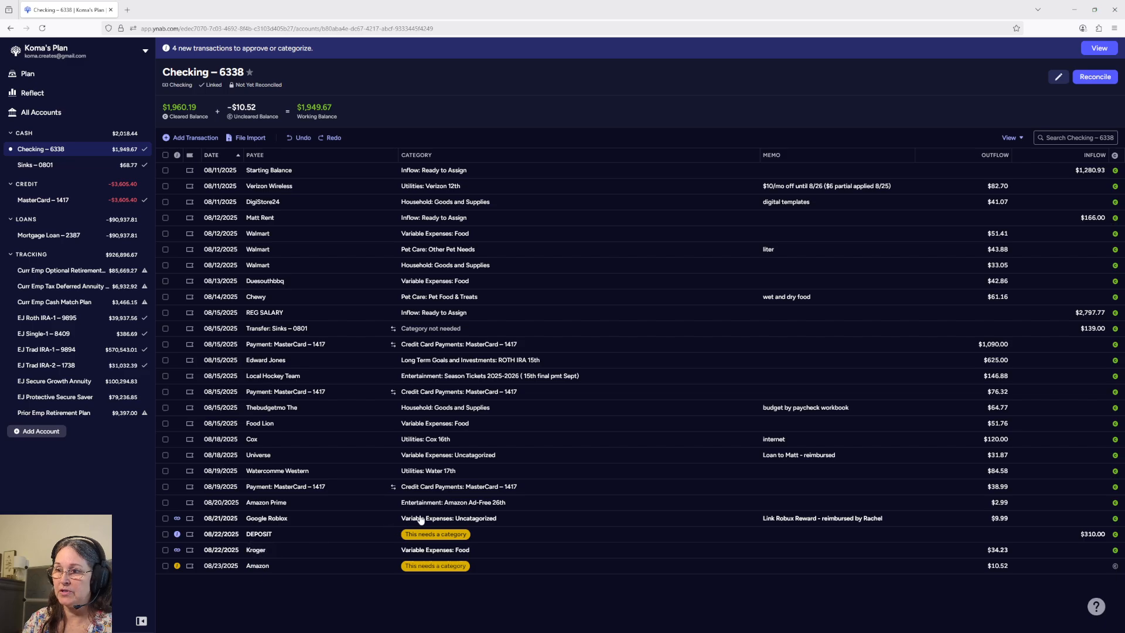
click(256, 536)
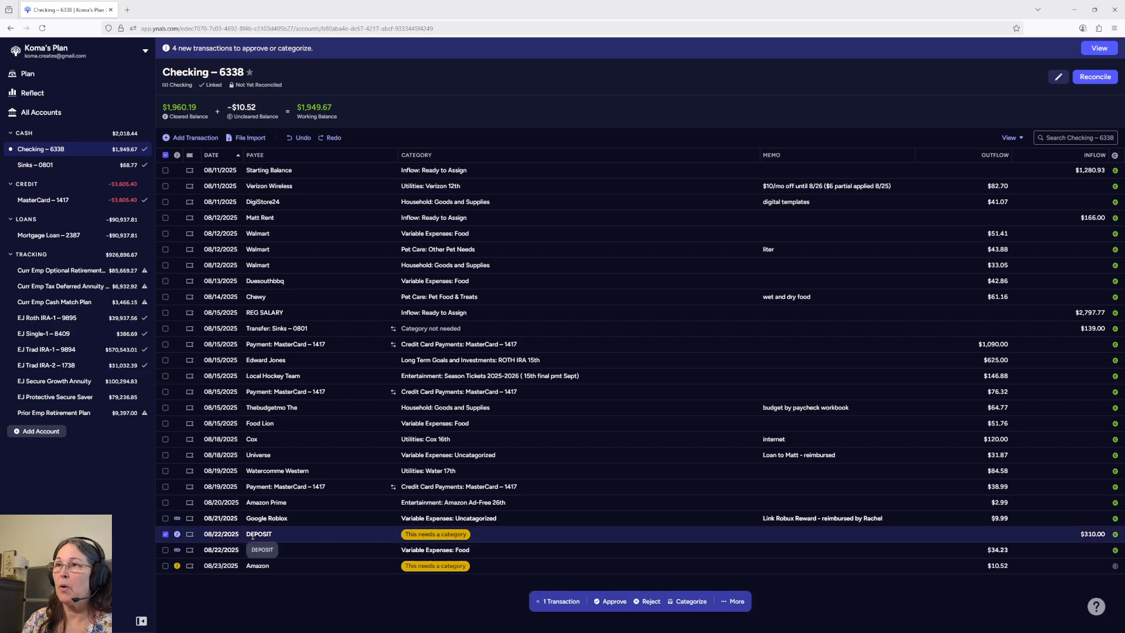
click(434, 533)
click(448, 425)
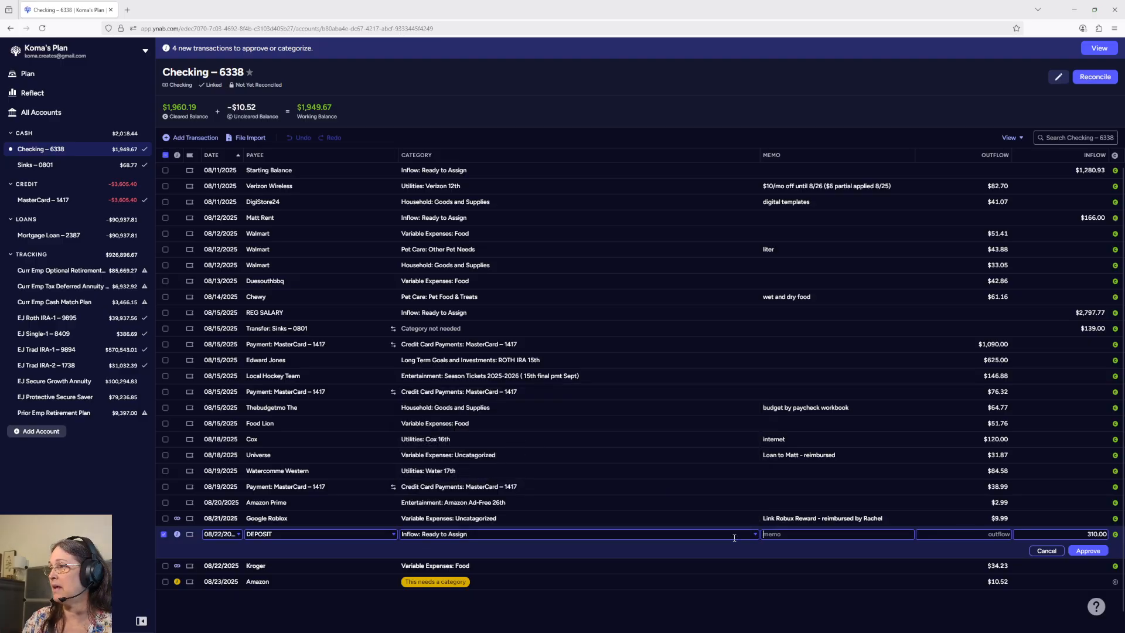
click(1088, 551)
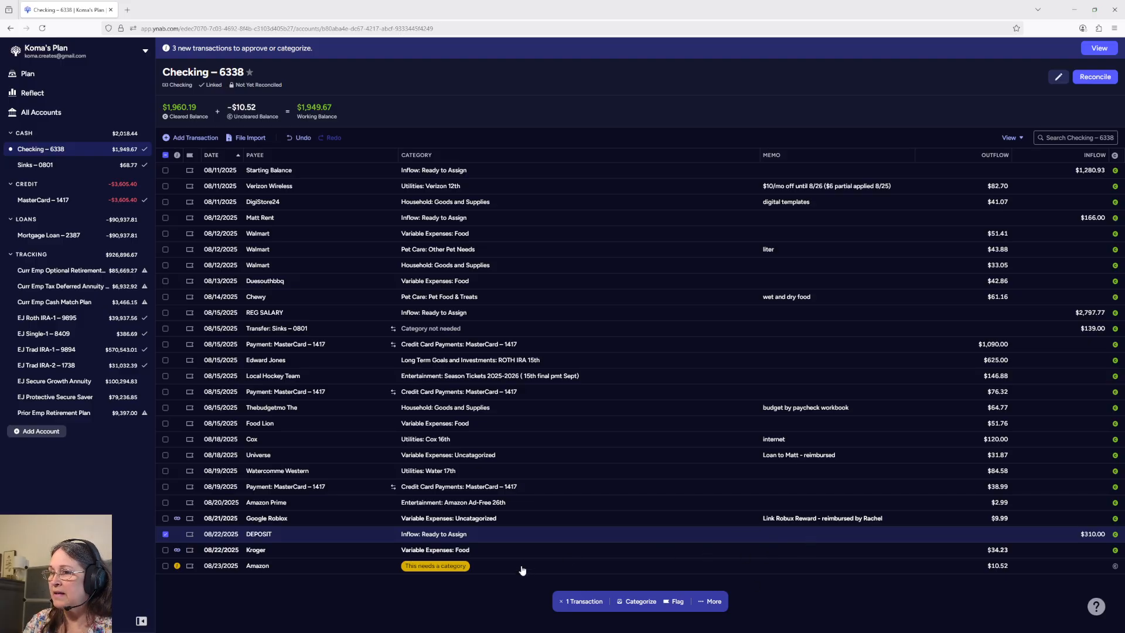
- Try to categorize the 08/23/2025 Amazon transaction as Variable Expenses: Health & Dental
click(421, 568)
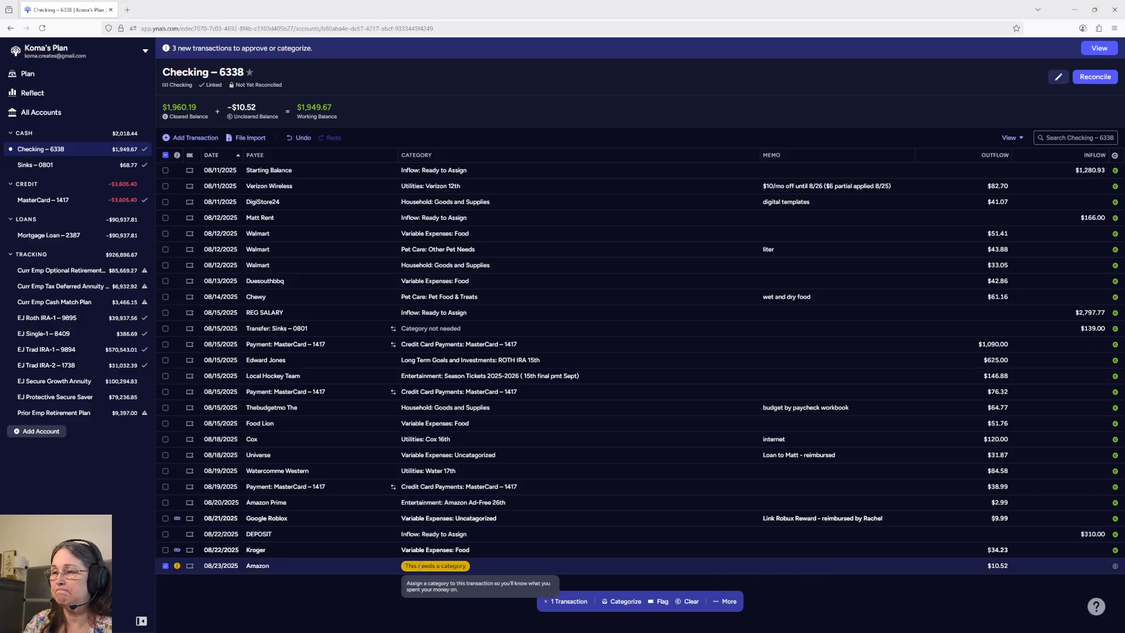
click(421, 566)
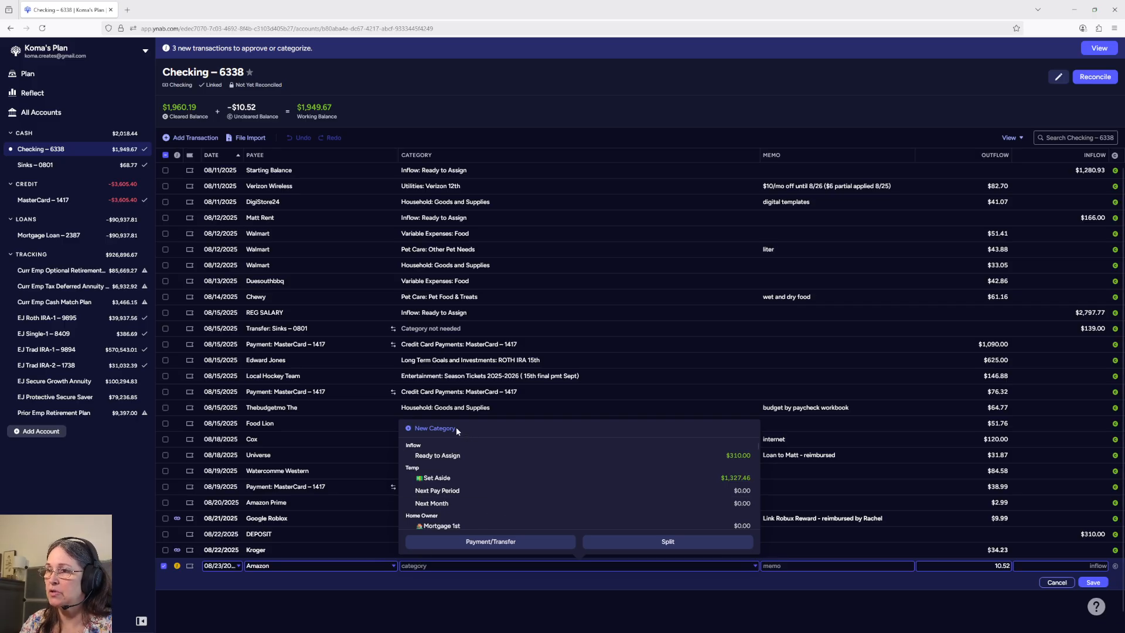
scroll(474, 486, down, 5)
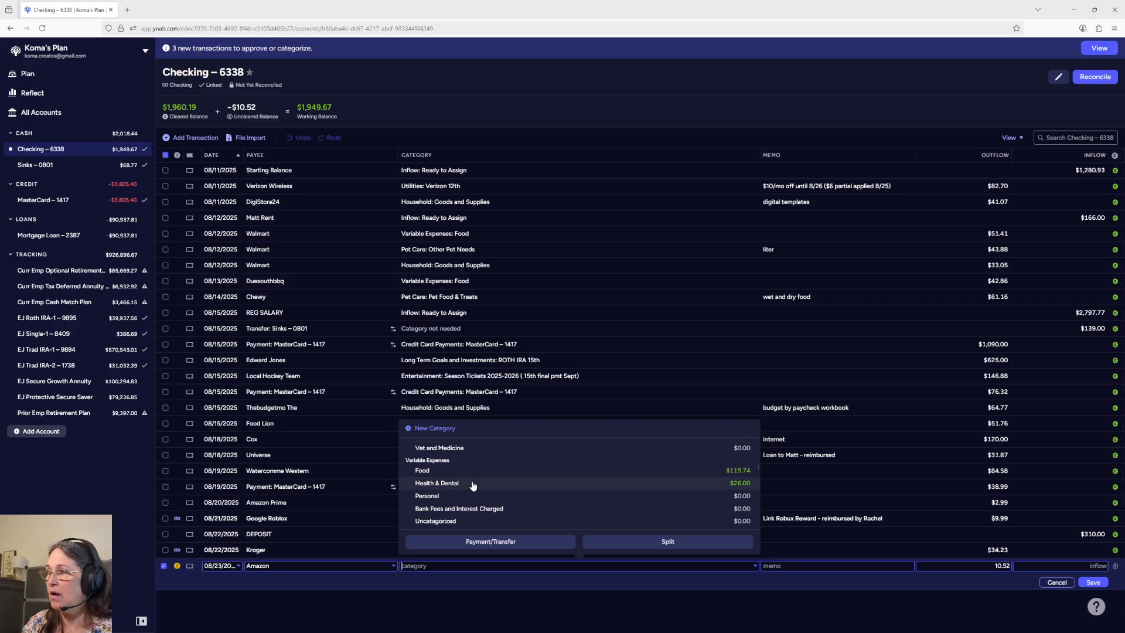
click(474, 484)
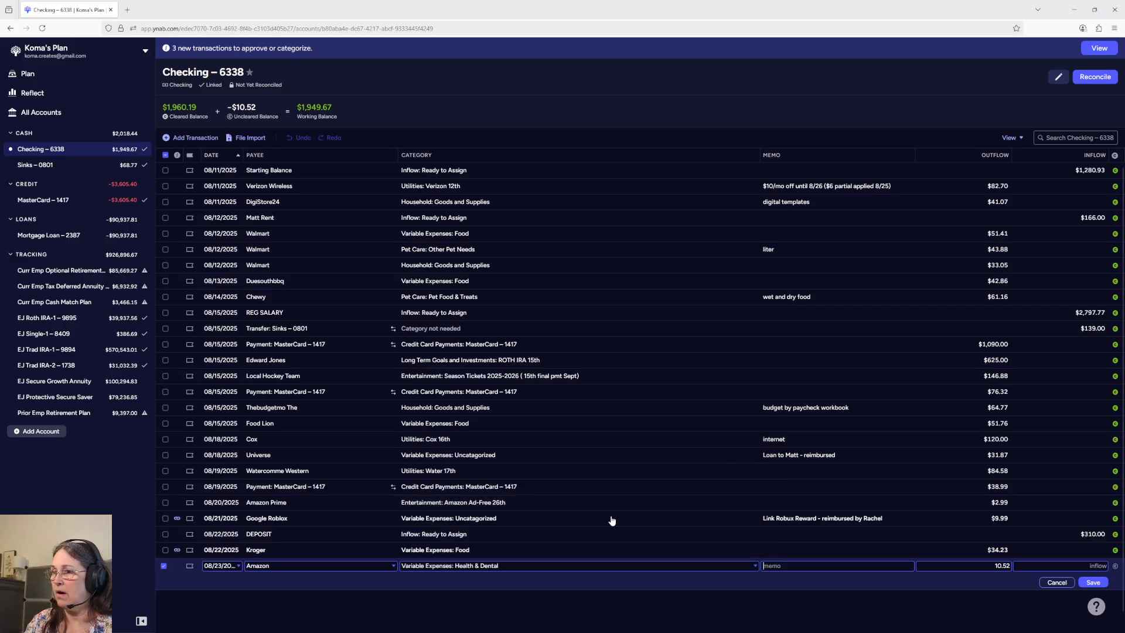
- Approve the matched Google Roblox and Kroger transactions
click(177, 519)
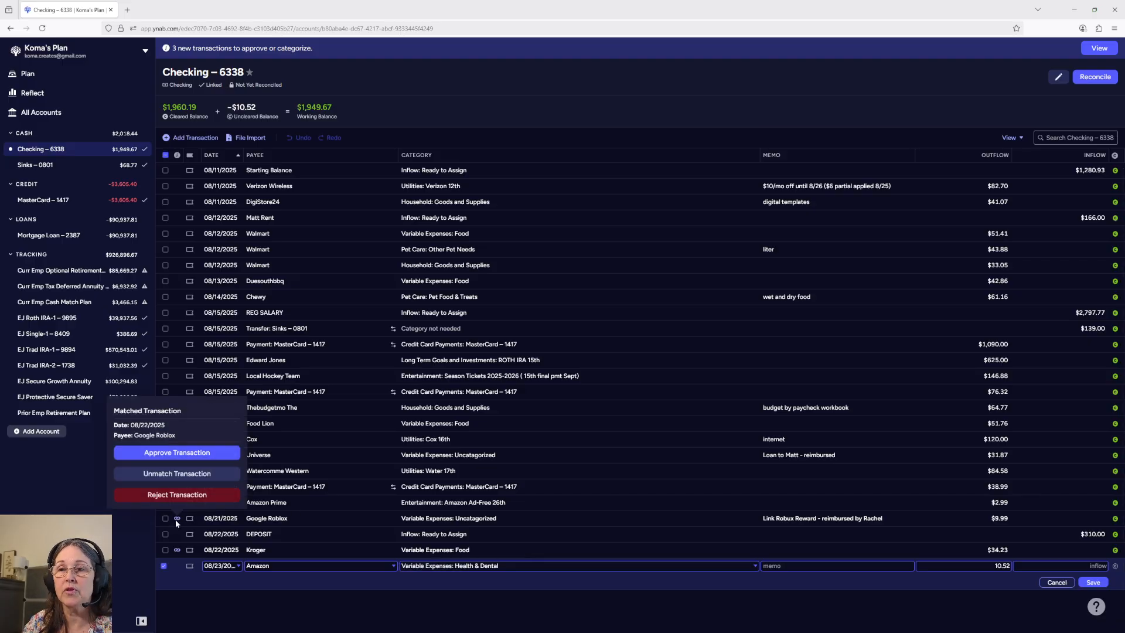
click(183, 453)
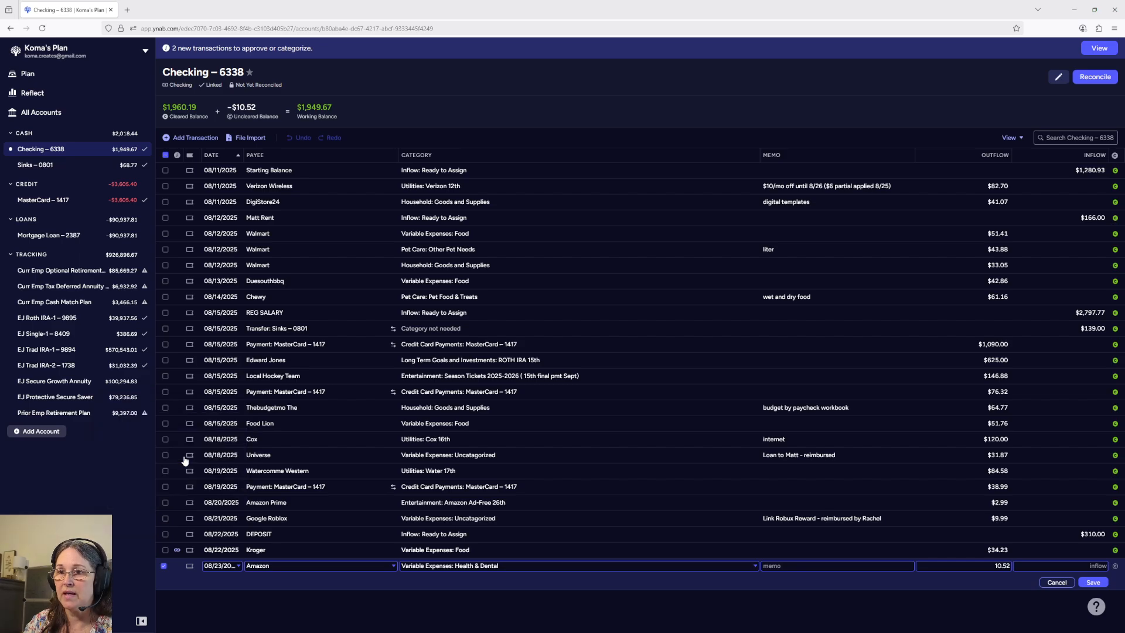
click(176, 551)
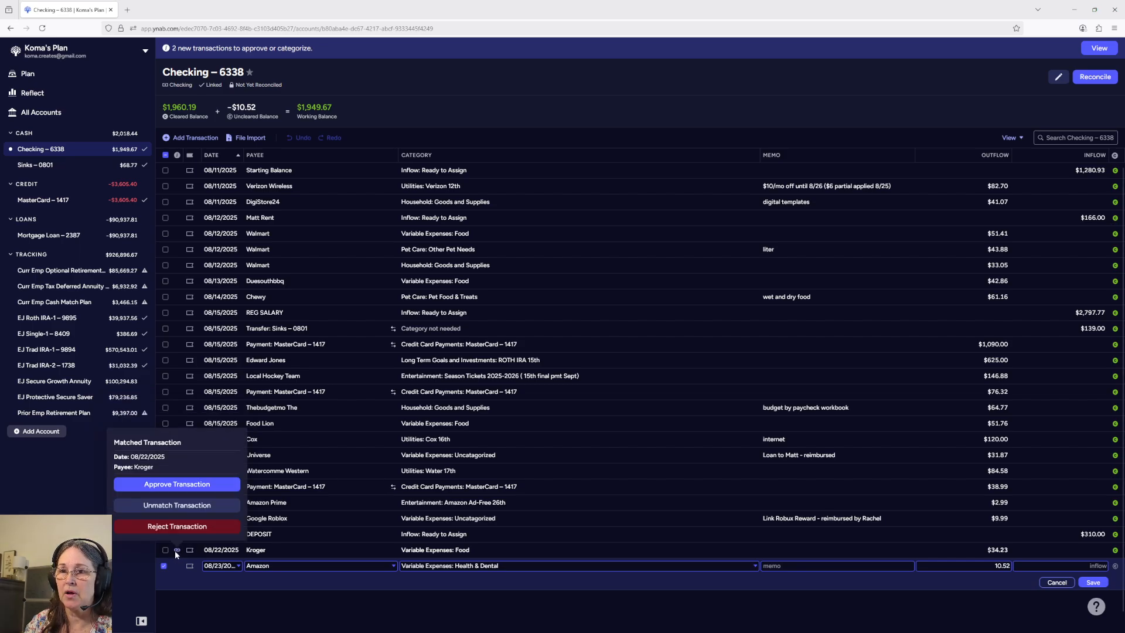
click(188, 485)
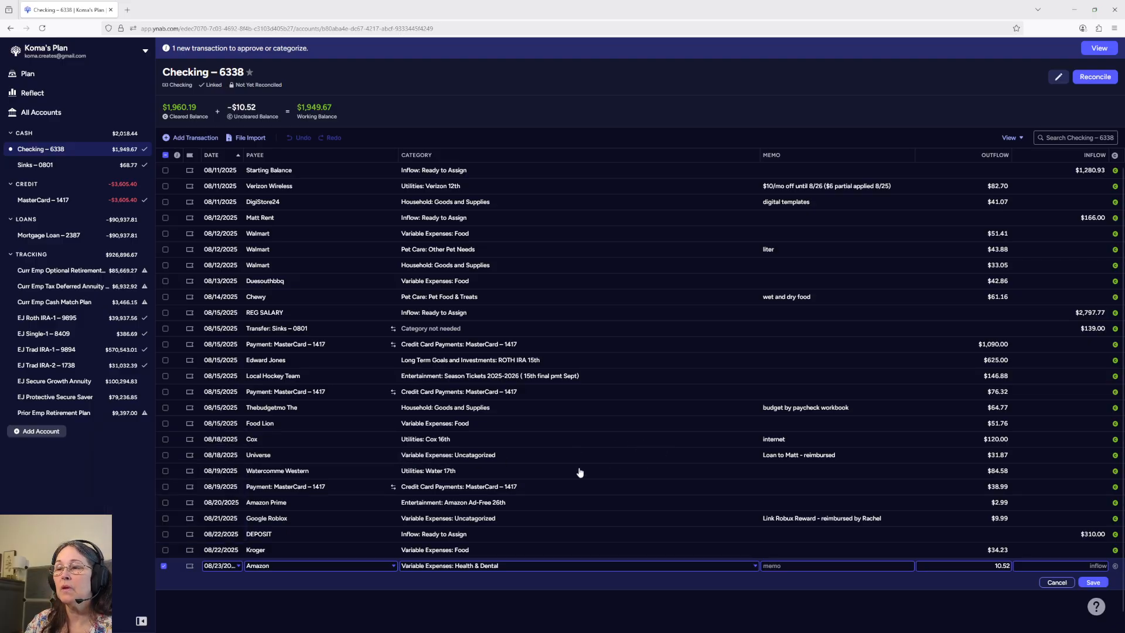
scroll(579, 470, down, 1)
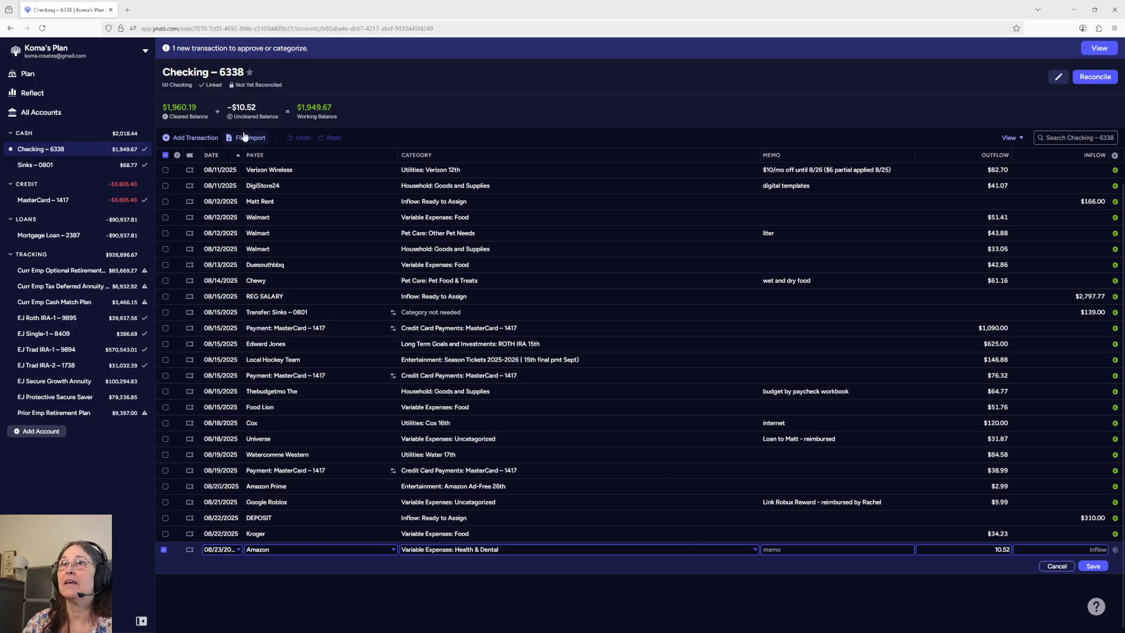
mouse_move(253, 117)
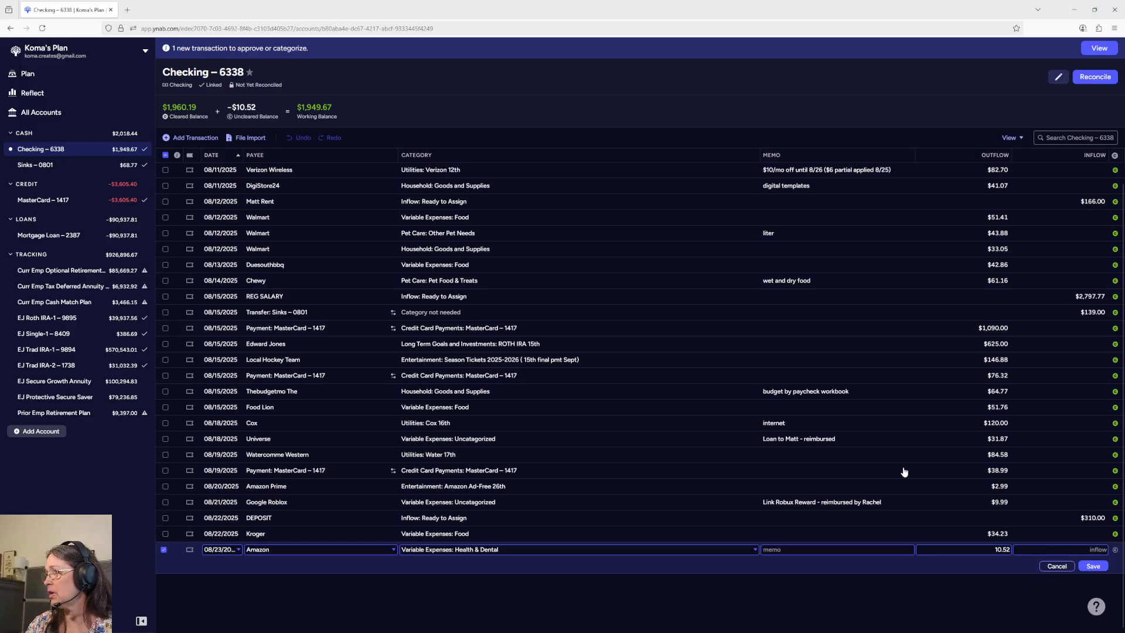
scroll(908, 472, up, 1)
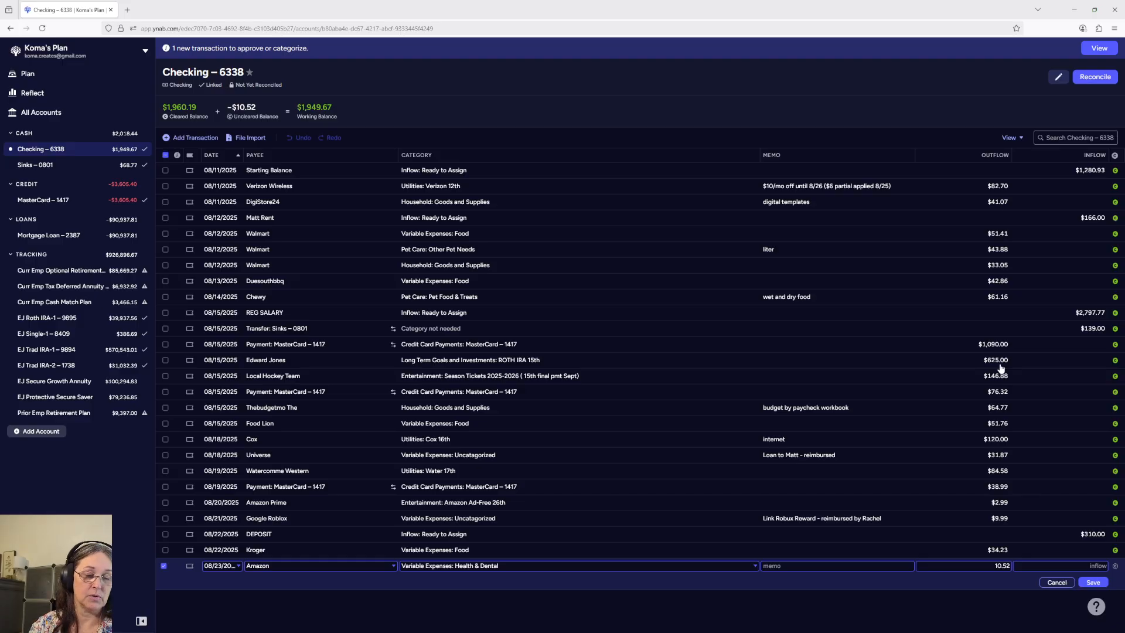
- Show only the overspent categories in the August 2025 plan
click(28, 73)
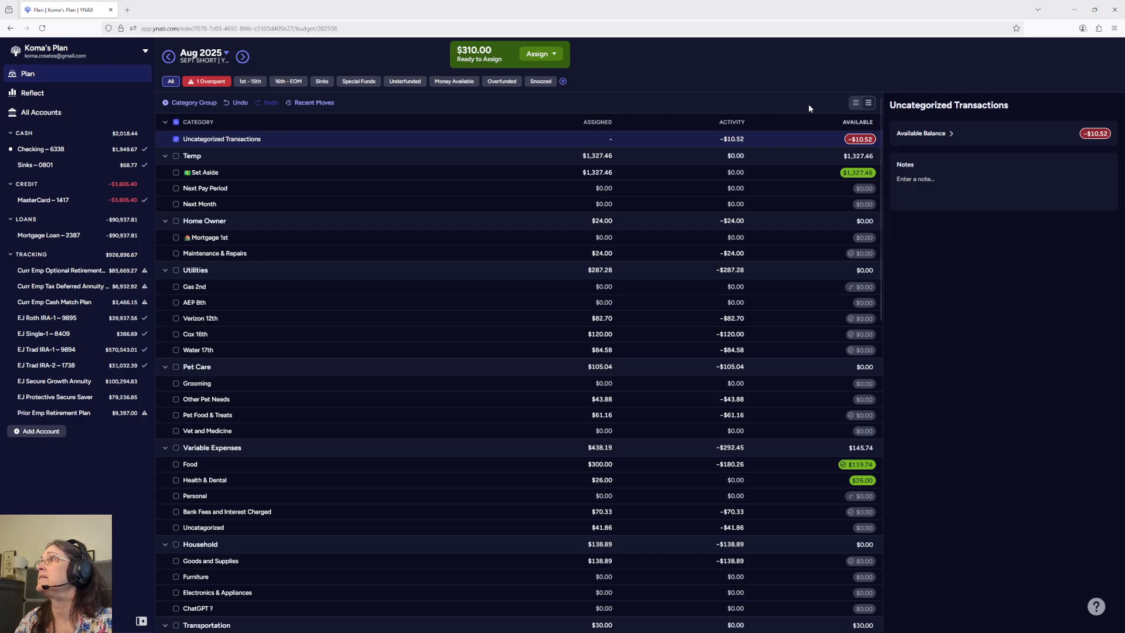
scroll(758, 128, up, 4)
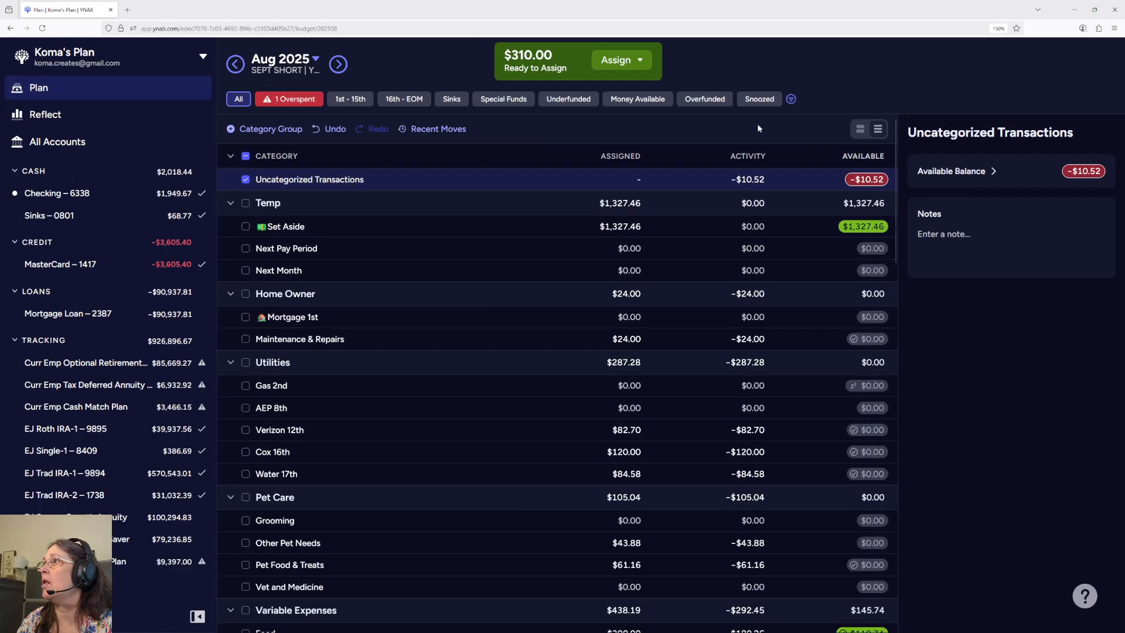
scroll(758, 128, up, 2)
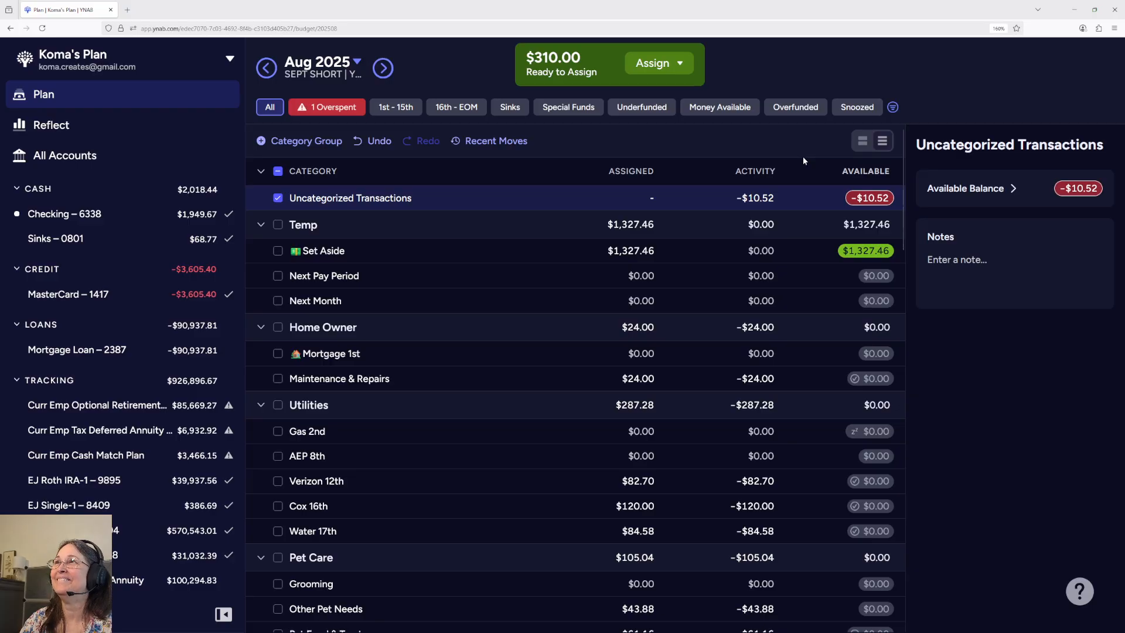
click(335, 110)
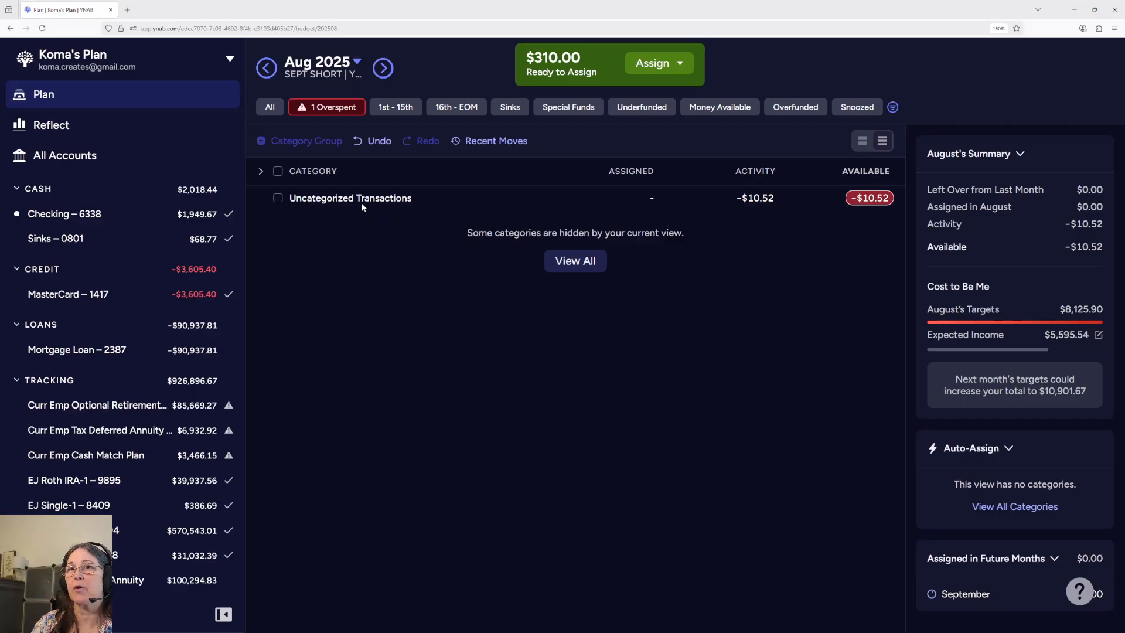
- In the Checking account, set the 08/23/2025 Amazon transaction's category to Variable Expenses: Health & Dental
click(58, 220)
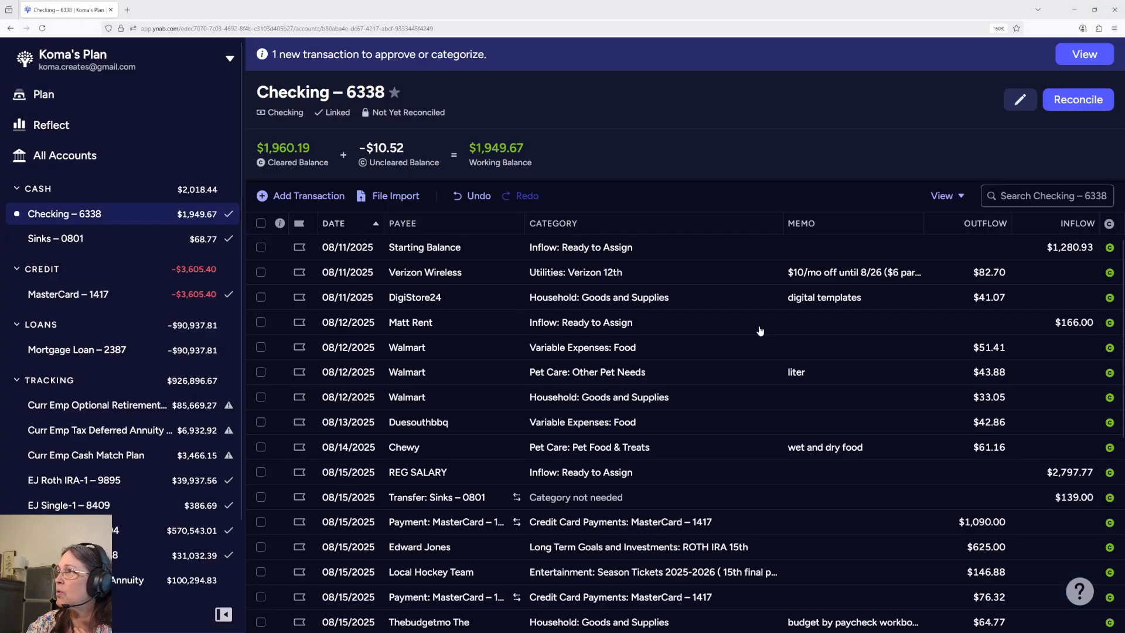
scroll(743, 372, down, 6)
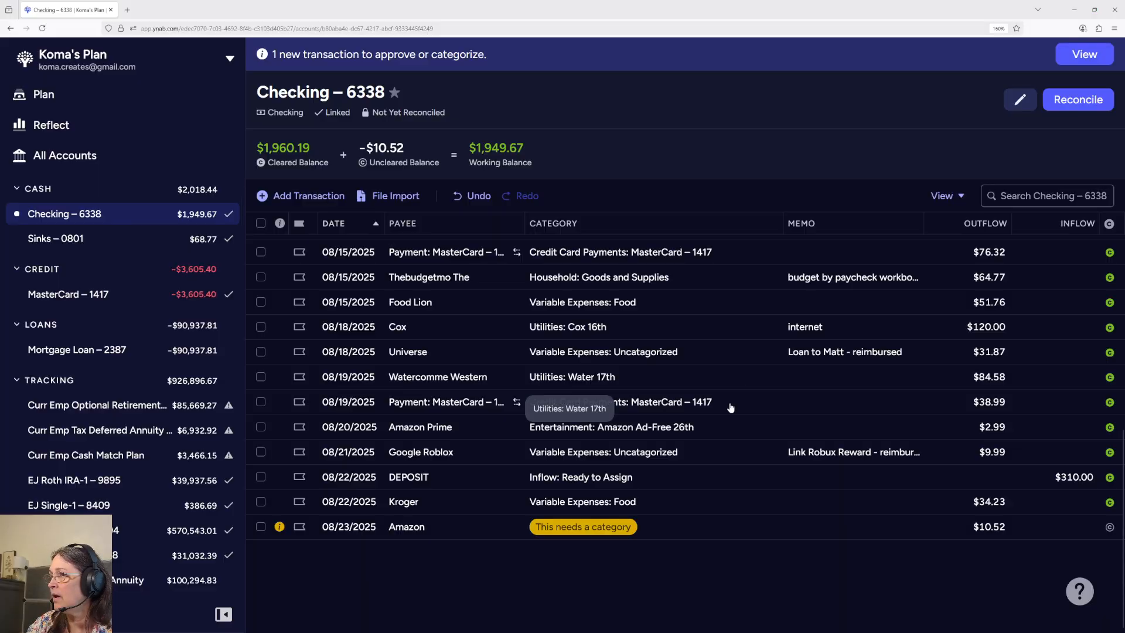
click(580, 527)
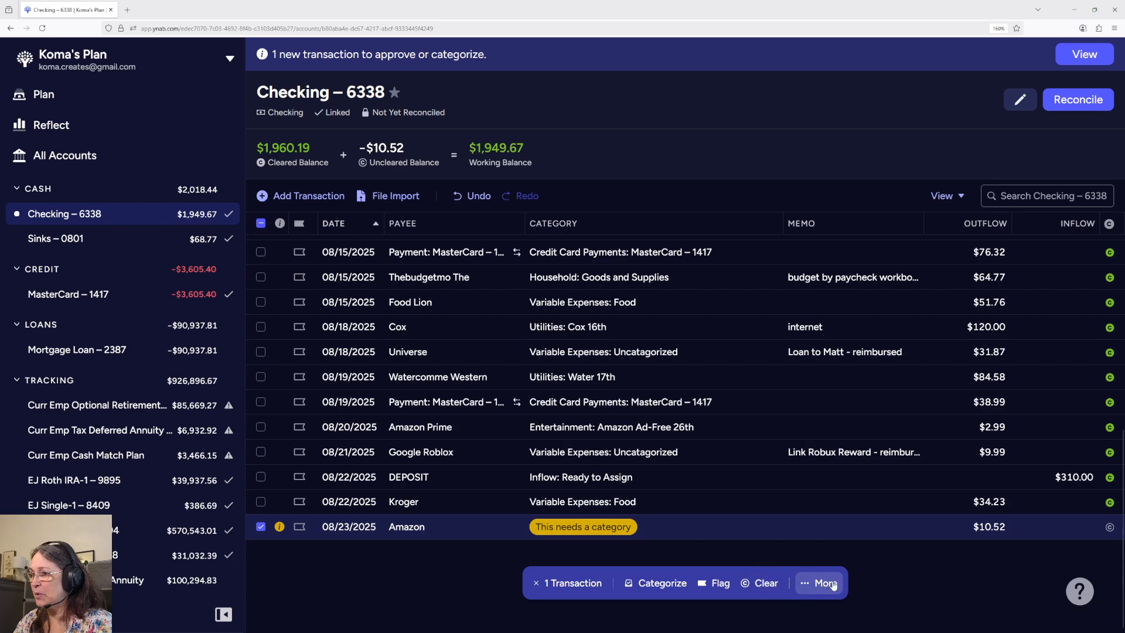
click(576, 527)
text(heal)
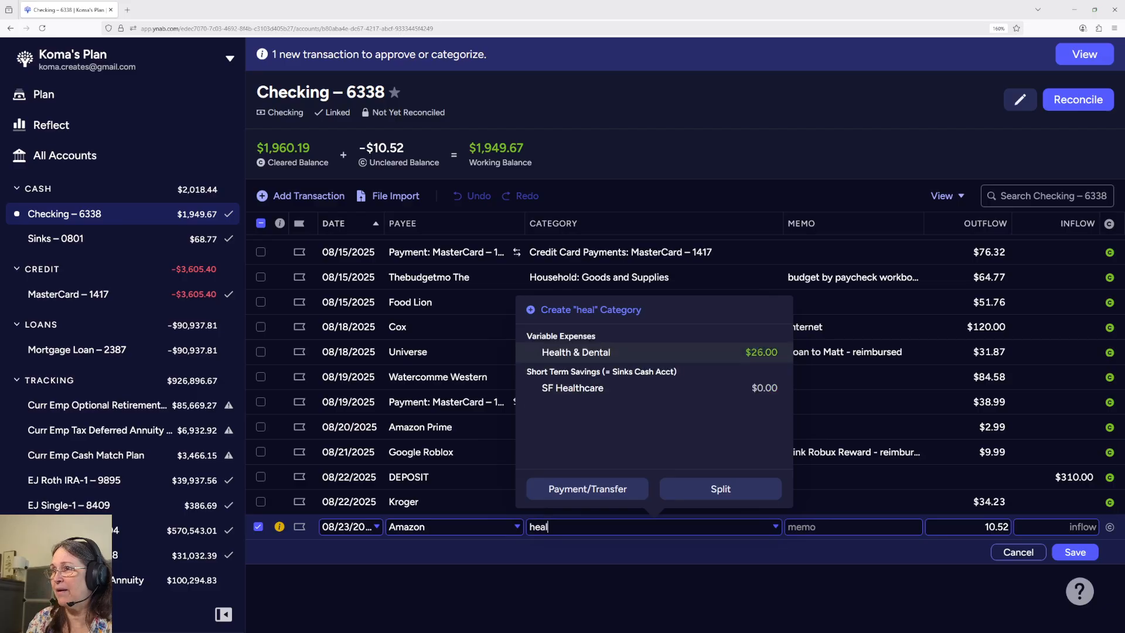
click(603, 355)
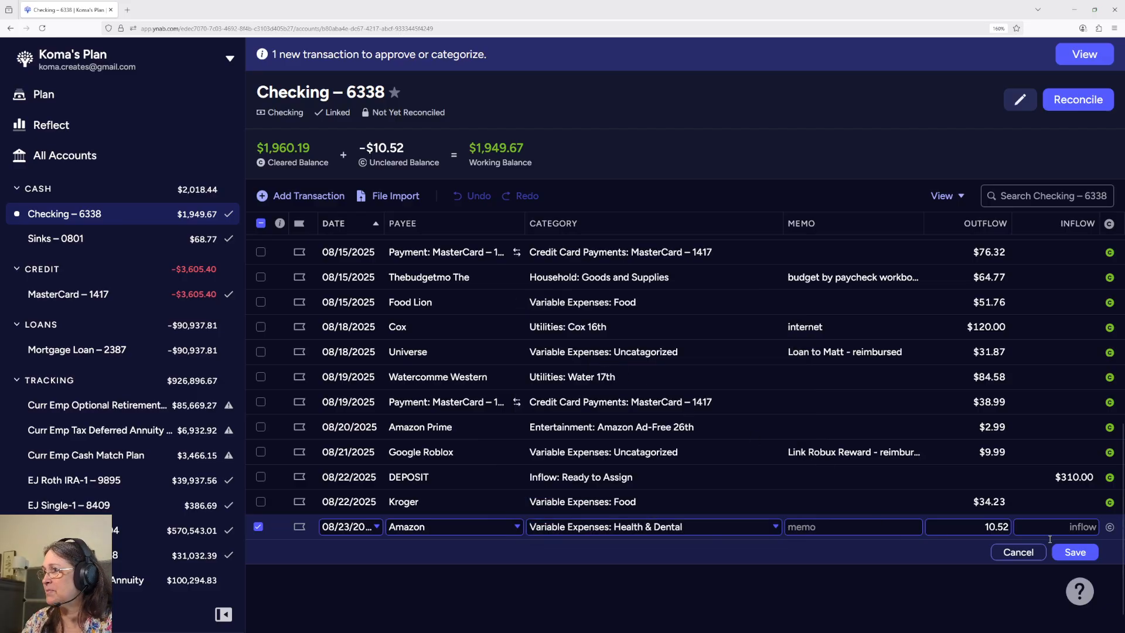
- Add the memo "supplemental" to the Amazon transaction and save it
click(830, 530)
text(supp)
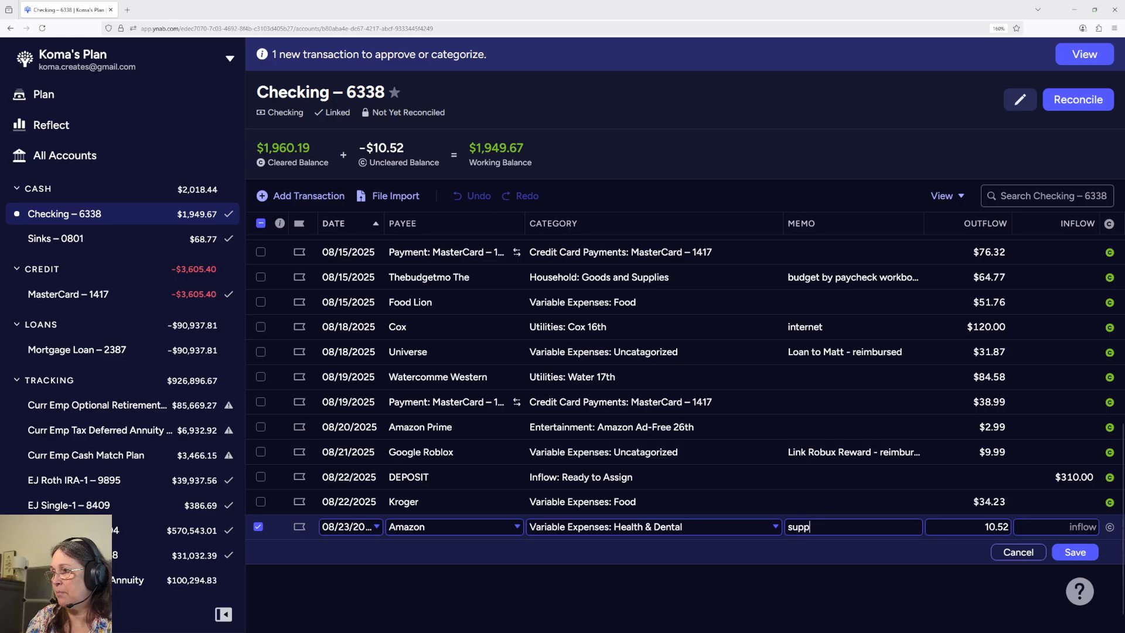
text(lementals)
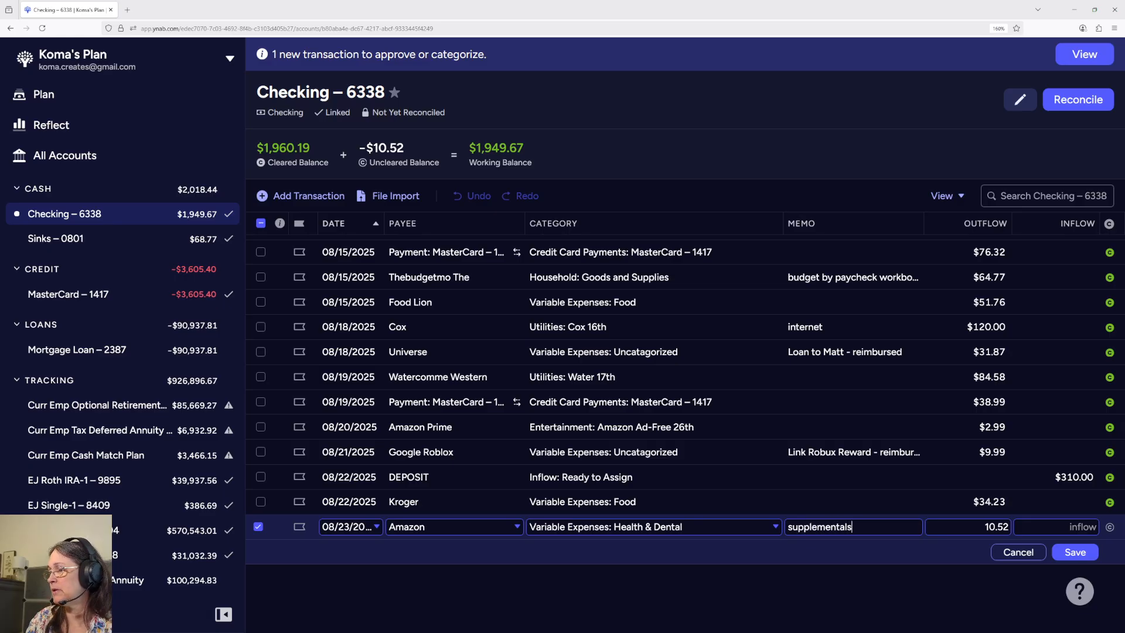
key(BackSpace)
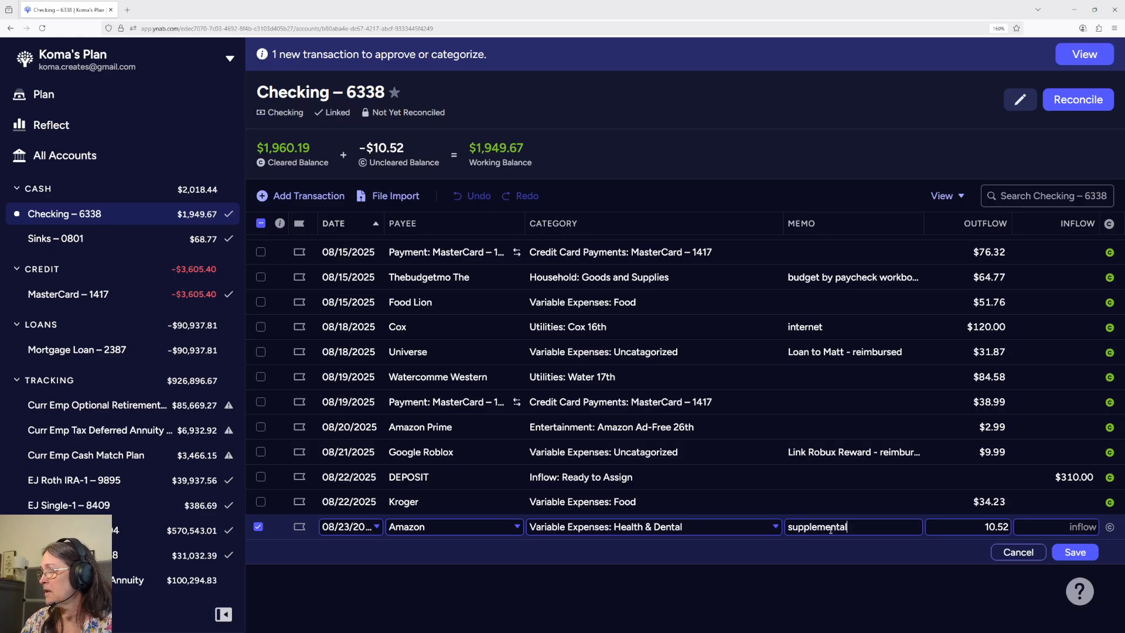
click(1075, 552)
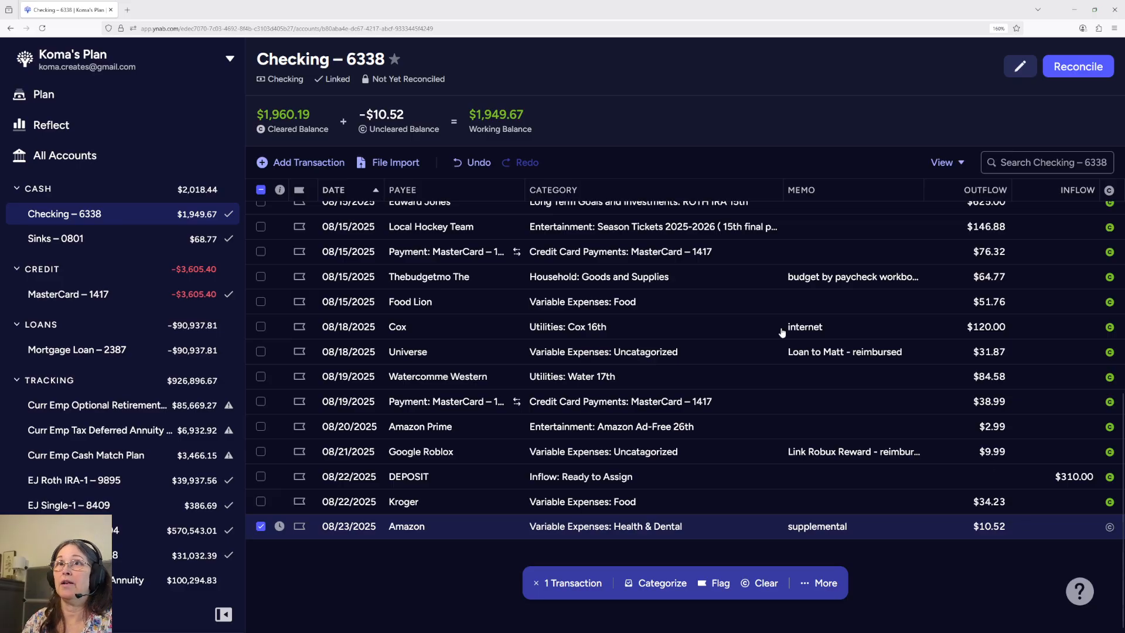
- Return to the August 2025 plan, collapse the accounts sidebar and remove the overspent filter to show all categories
click(49, 94)
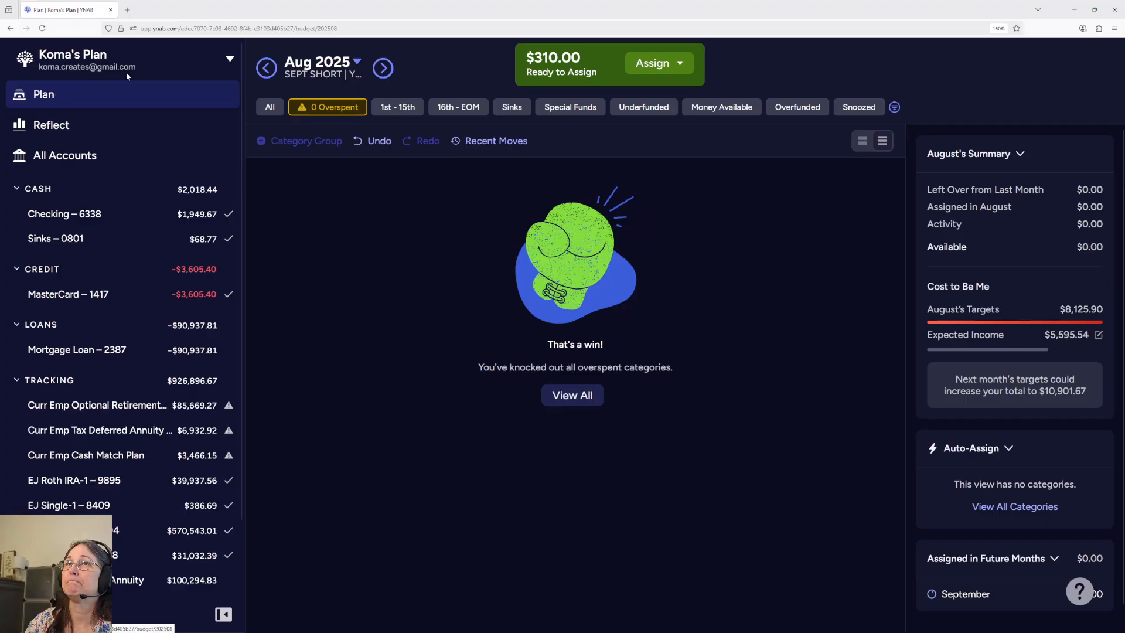
click(230, 59)
click(230, 59)
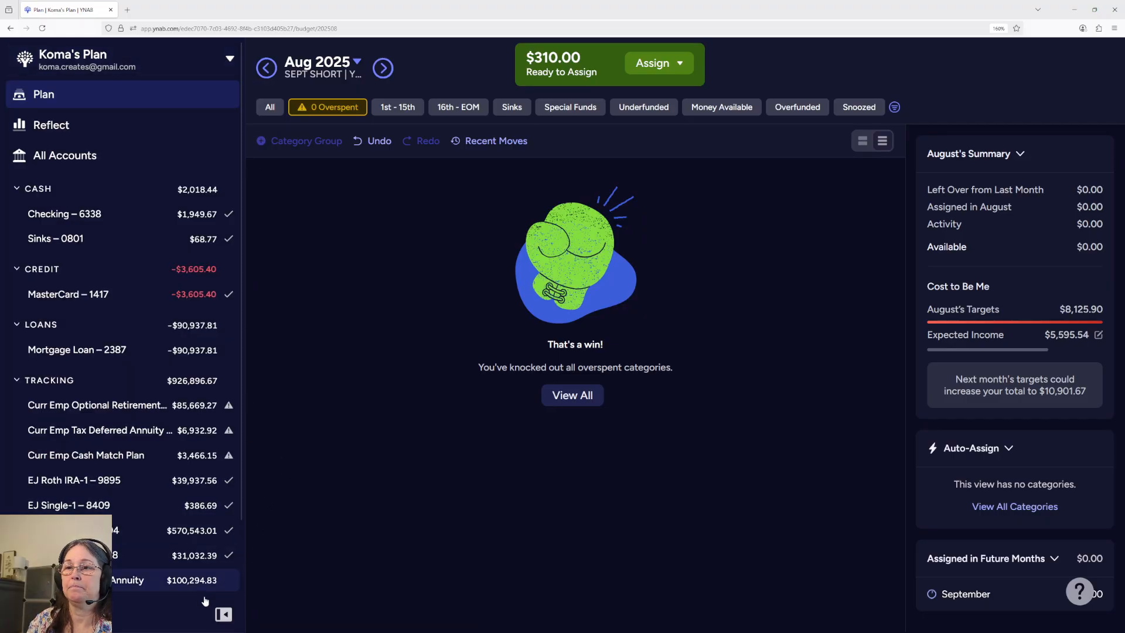
click(223, 613)
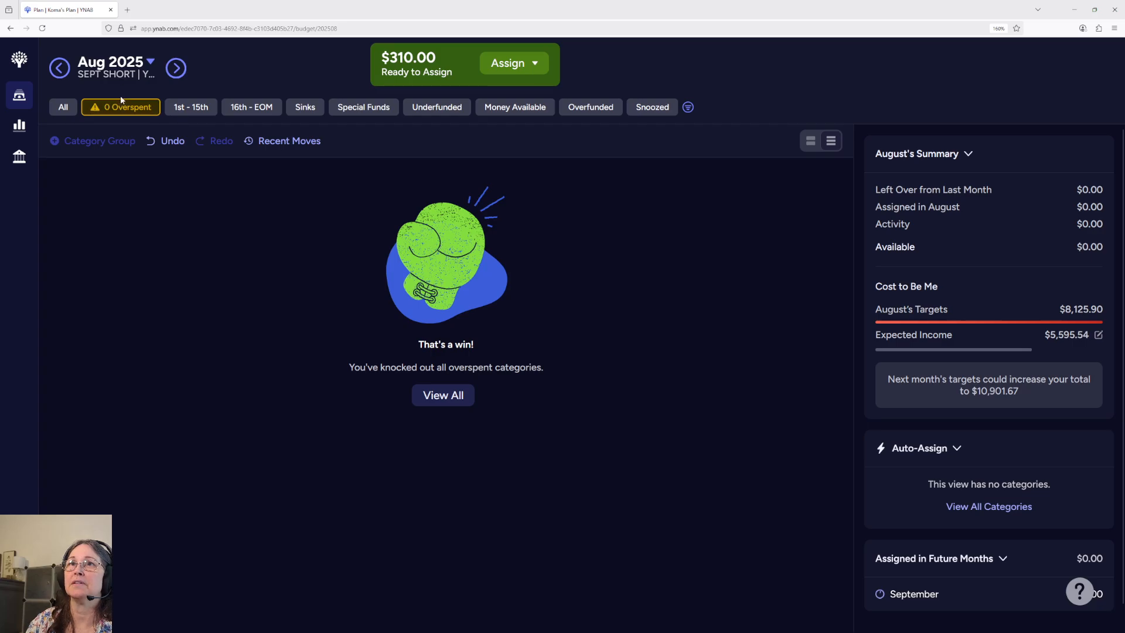
click(121, 107)
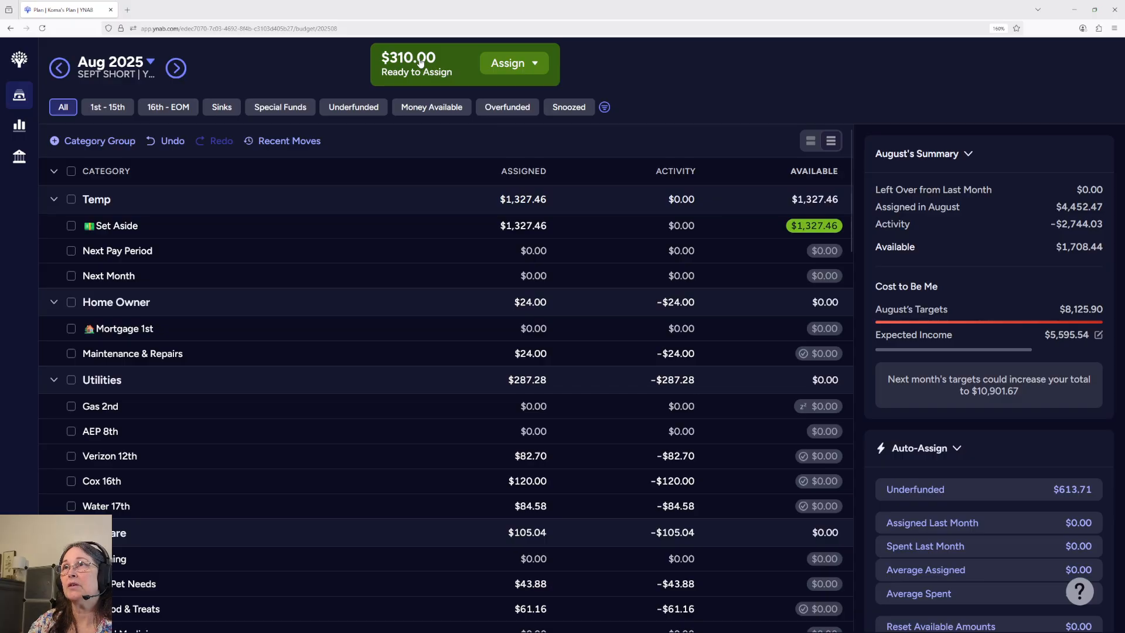
- Select the Set Aside category in the Temp group to examine its details, leaving the accounts sidebar collapsed
click(218, 230)
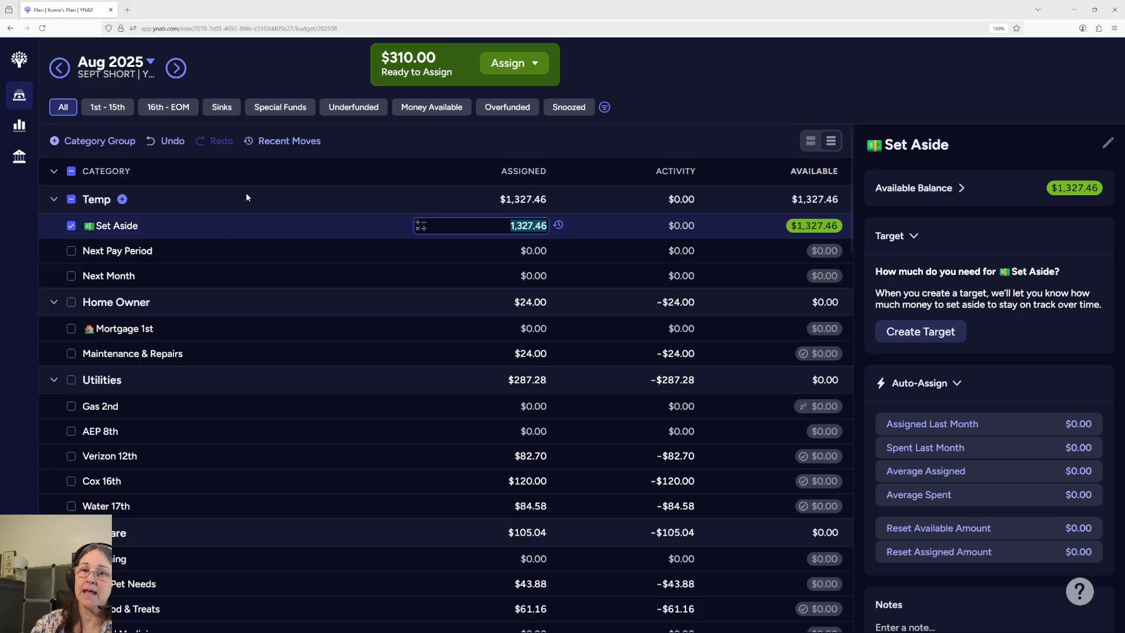
click(19, 614)
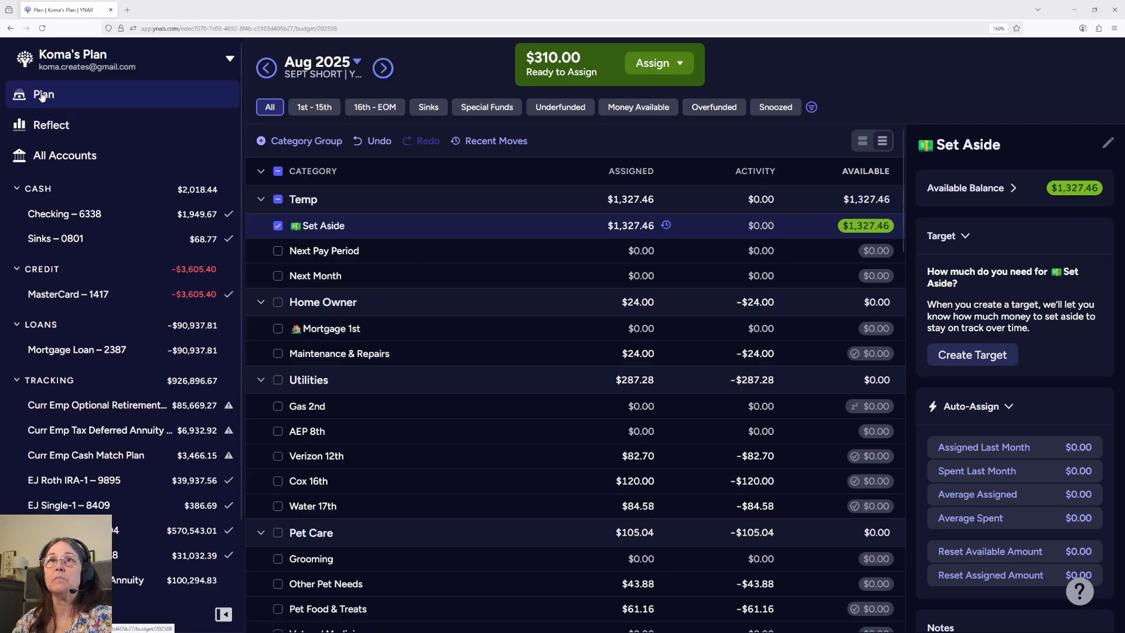
click(223, 614)
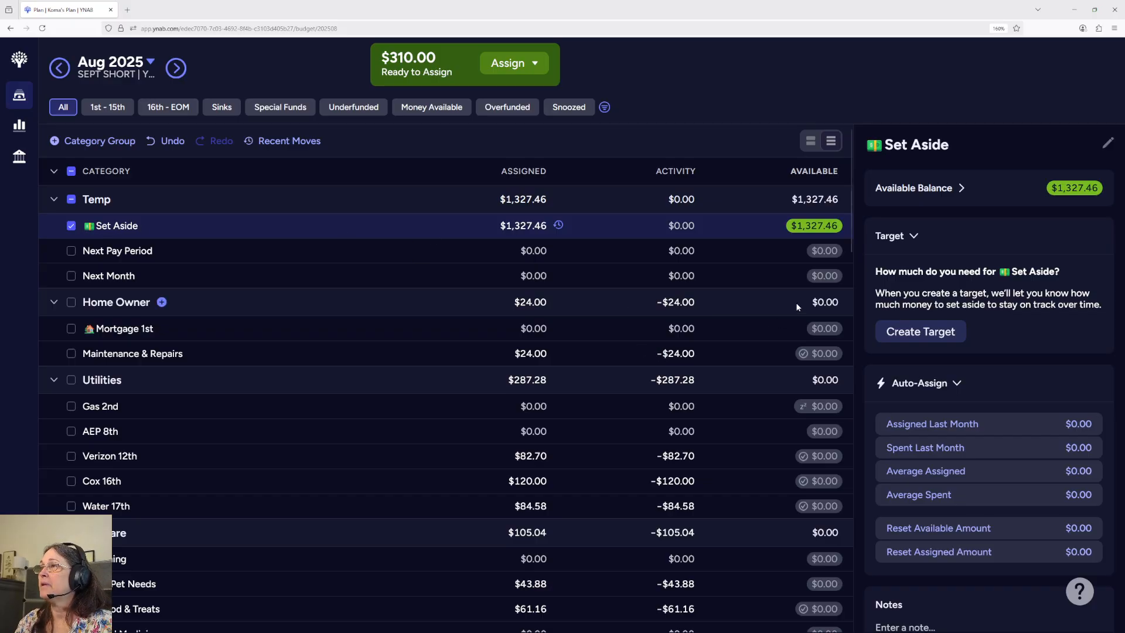
- Set the assigned amount of the Set Aside category to 0 in the August 2025 plan
click(509, 224)
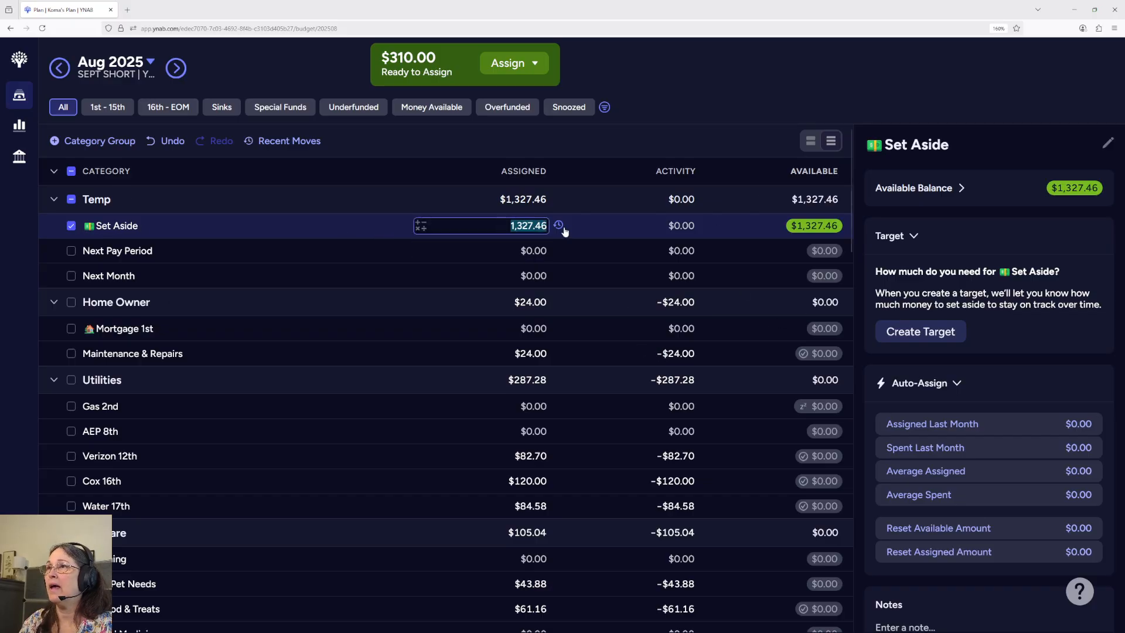
text(0)
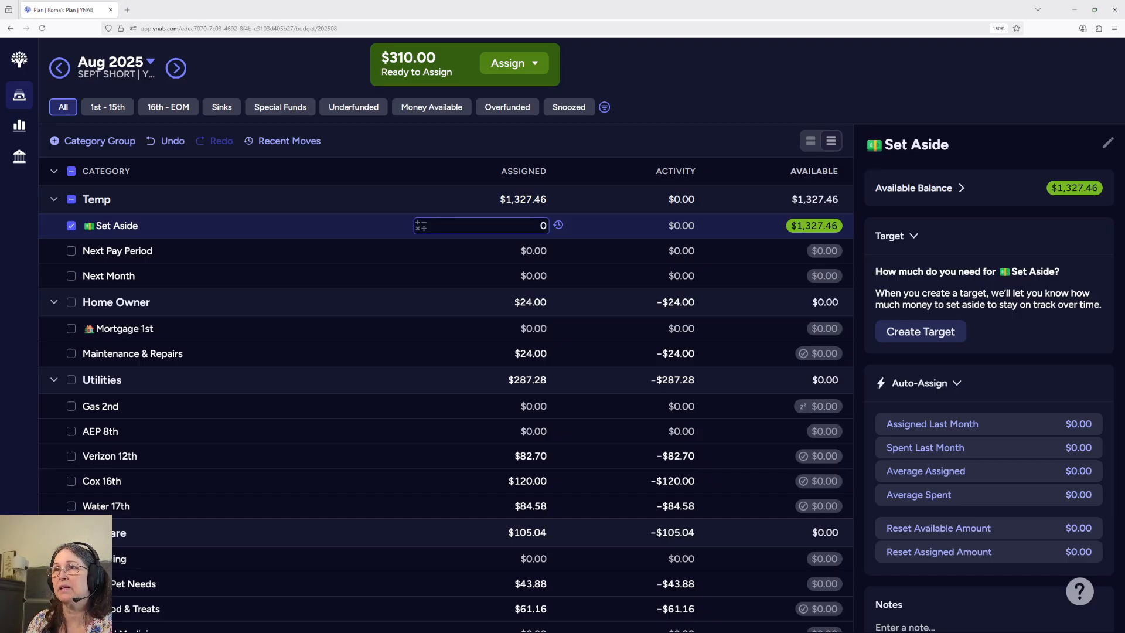
key(Return)
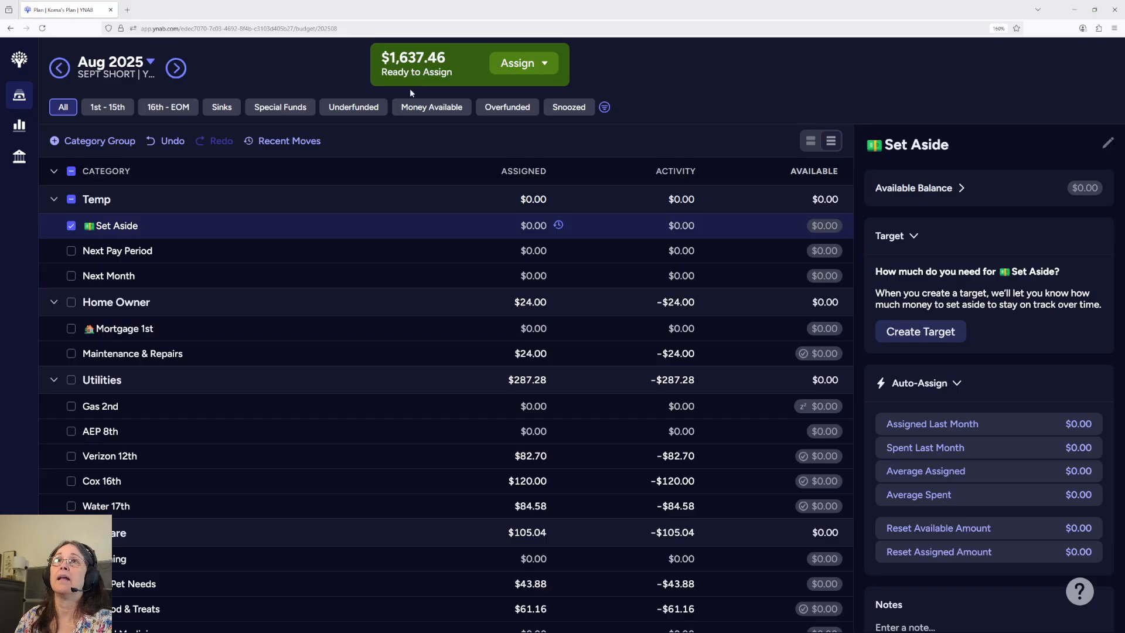
click(452, 225)
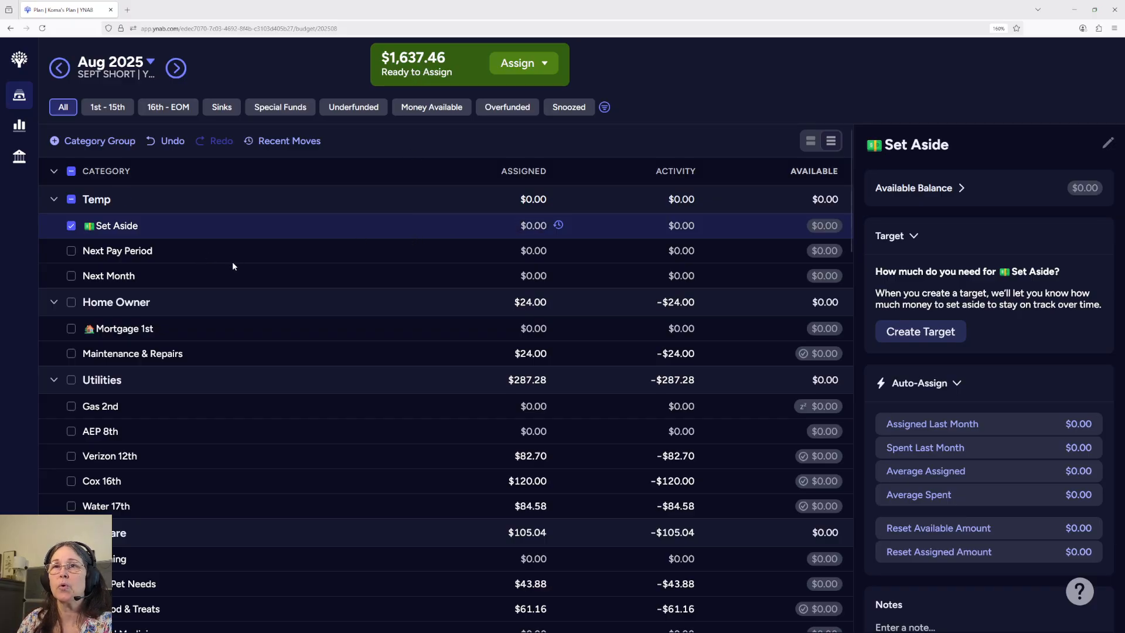
- In the September 2025 plan, assign half of the 1,147.12 monthly target (1147.12/2) to the Mortgage 1st category
click(54, 171)
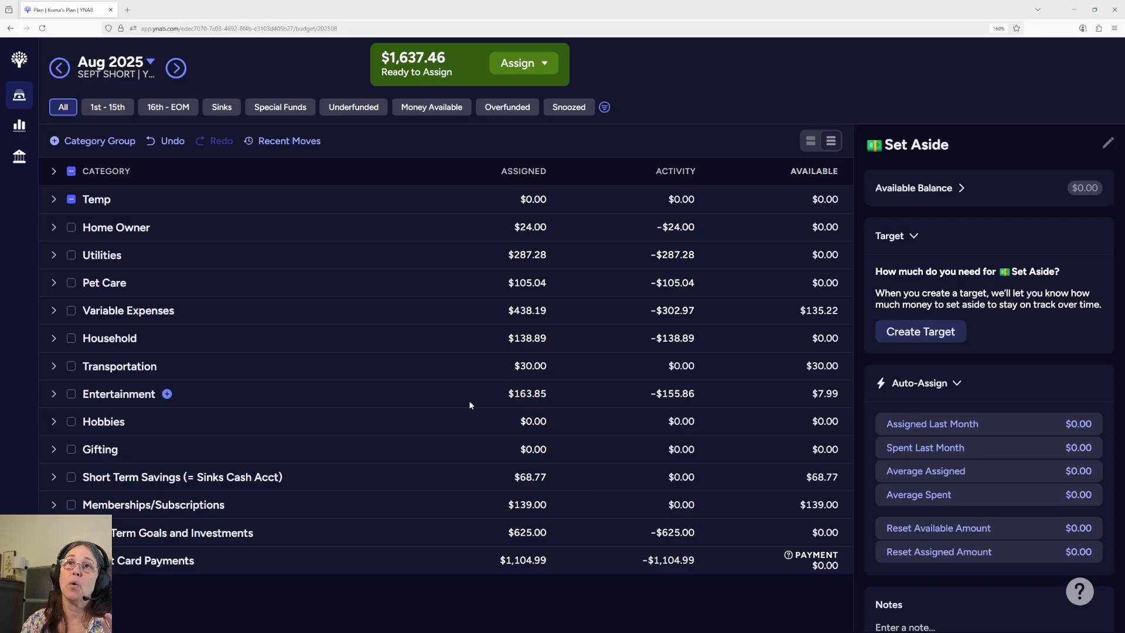
click(54, 171)
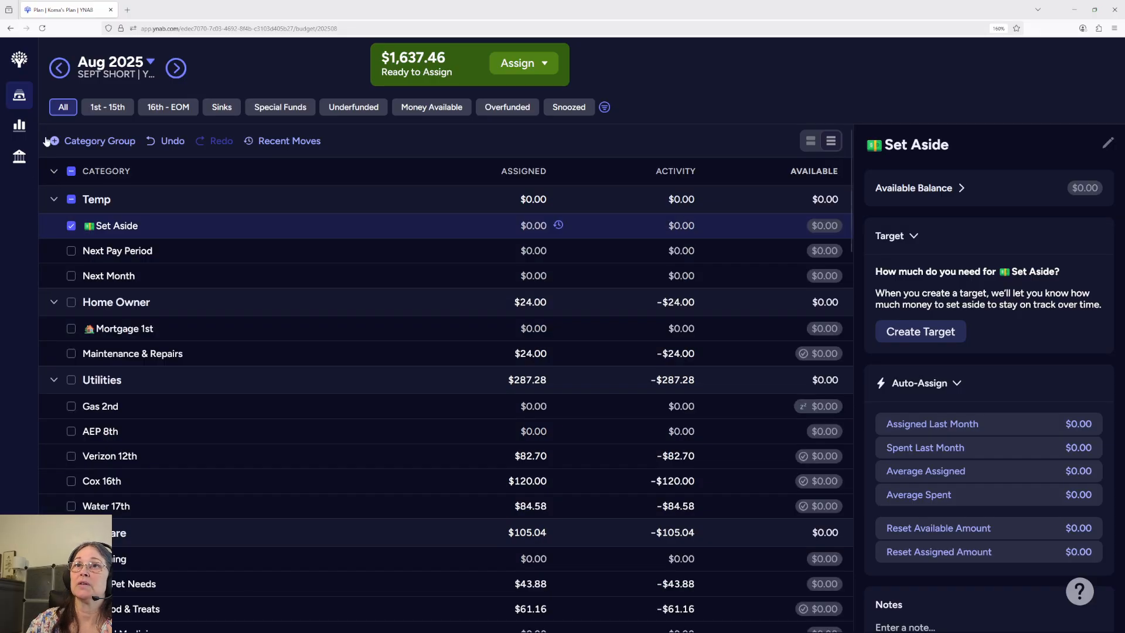
click(181, 71)
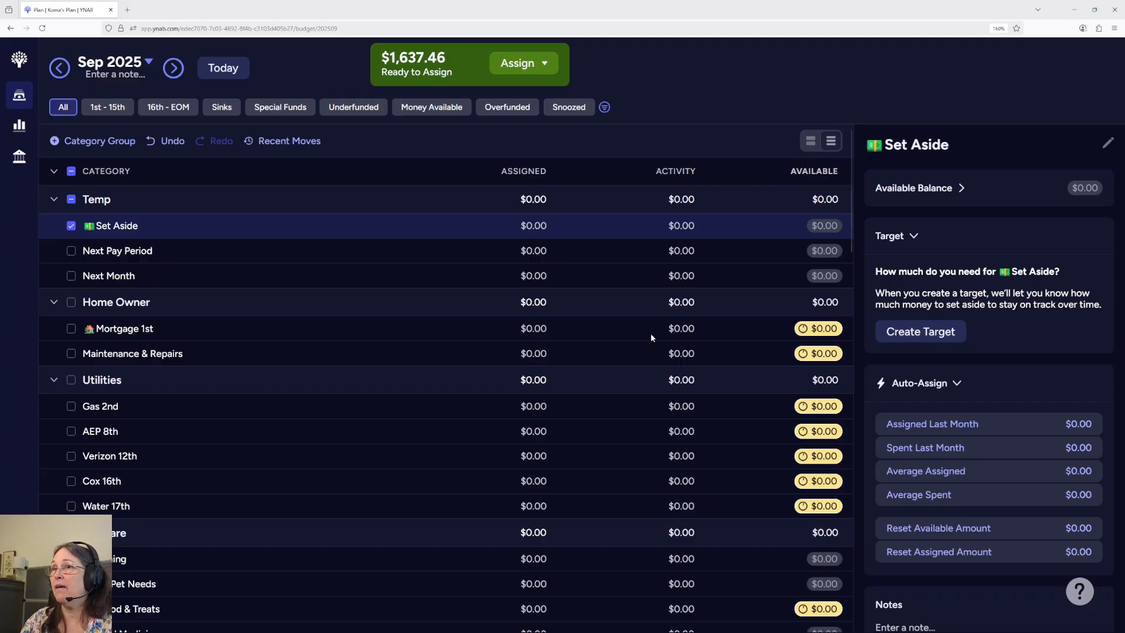
click(309, 328)
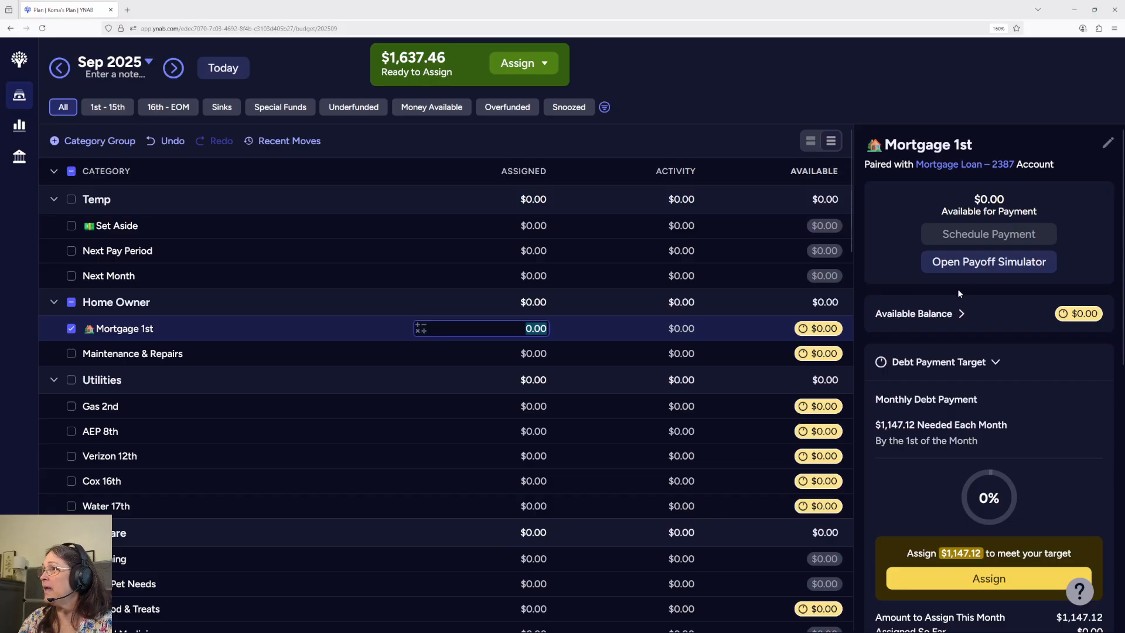
drag(915, 424, 880, 424)
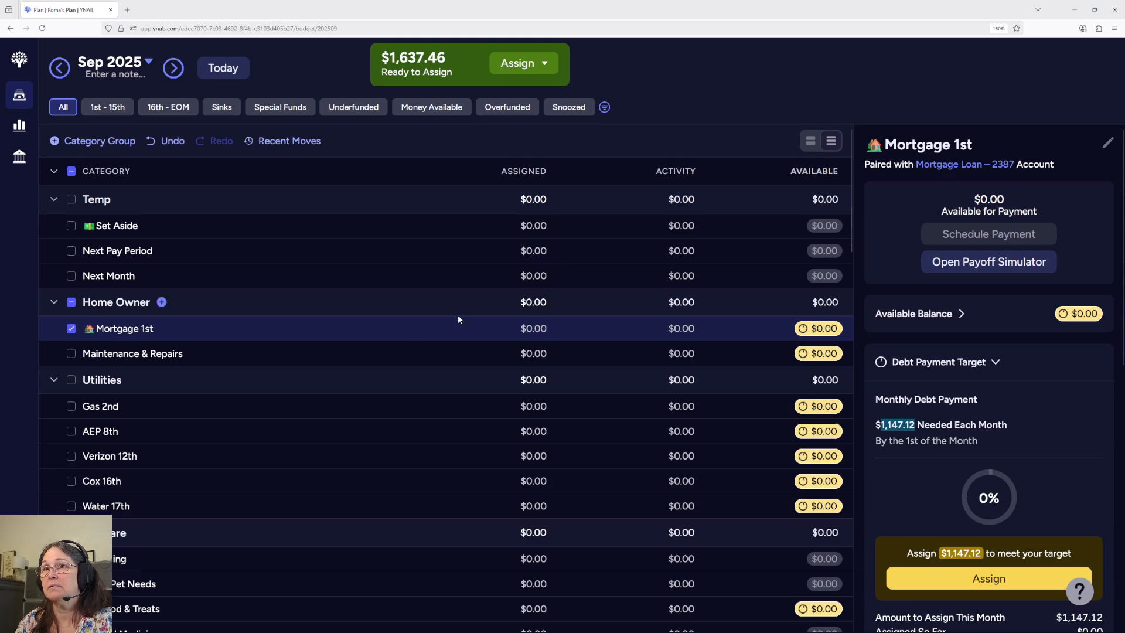
click(538, 329)
text(1147.12)
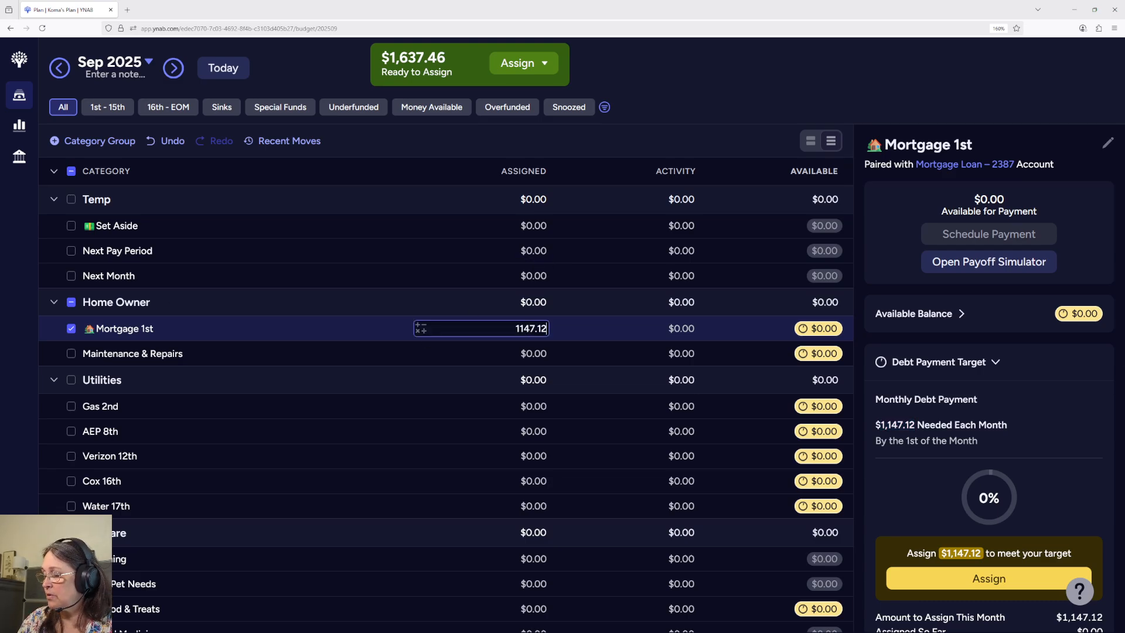
text(/2)
key(Return)
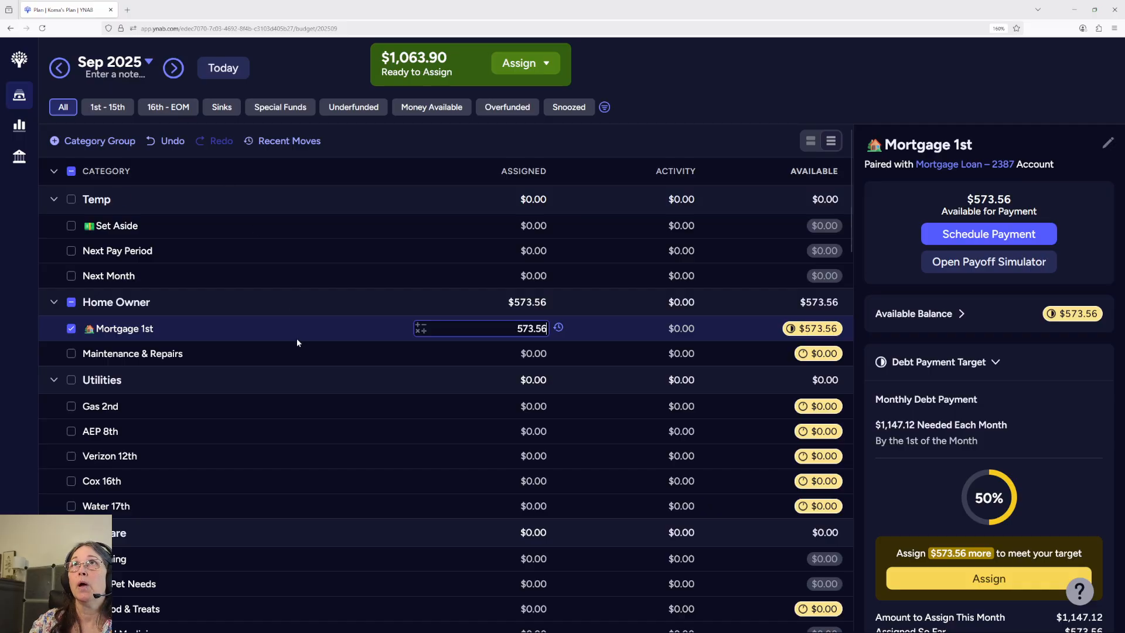
- Collapse all category groups, expand Long Term Goals and Investments, and assign 625/2 to ROTH IRA 15th for September 2025
scroll(296, 339, down, 3)
scroll(296, 338, up, 3)
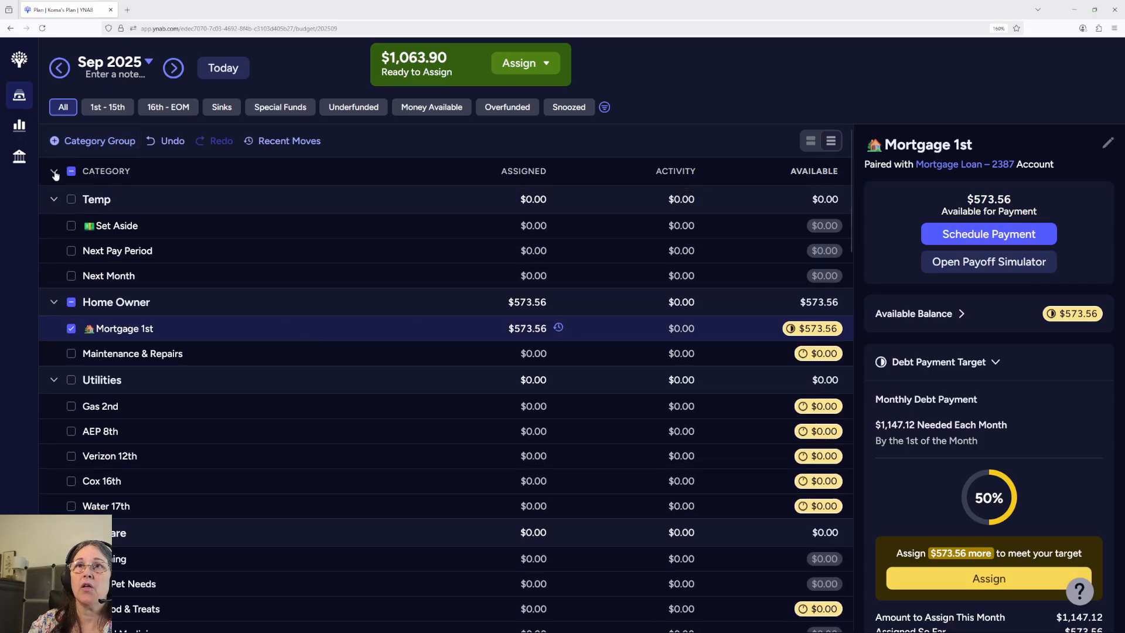
click(53, 171)
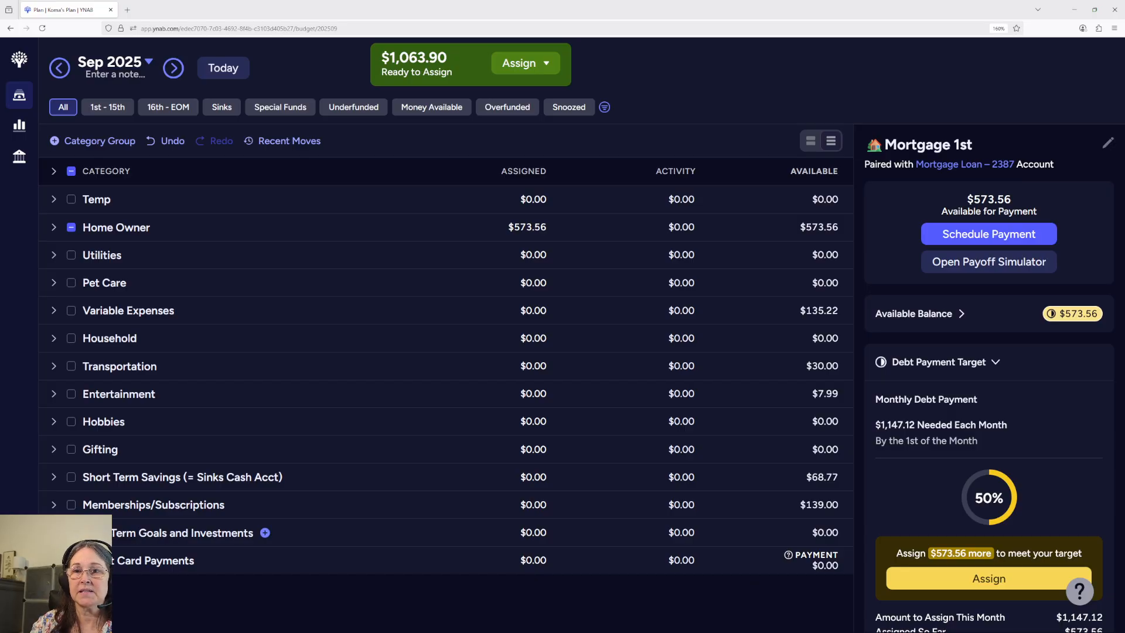
click(54, 532)
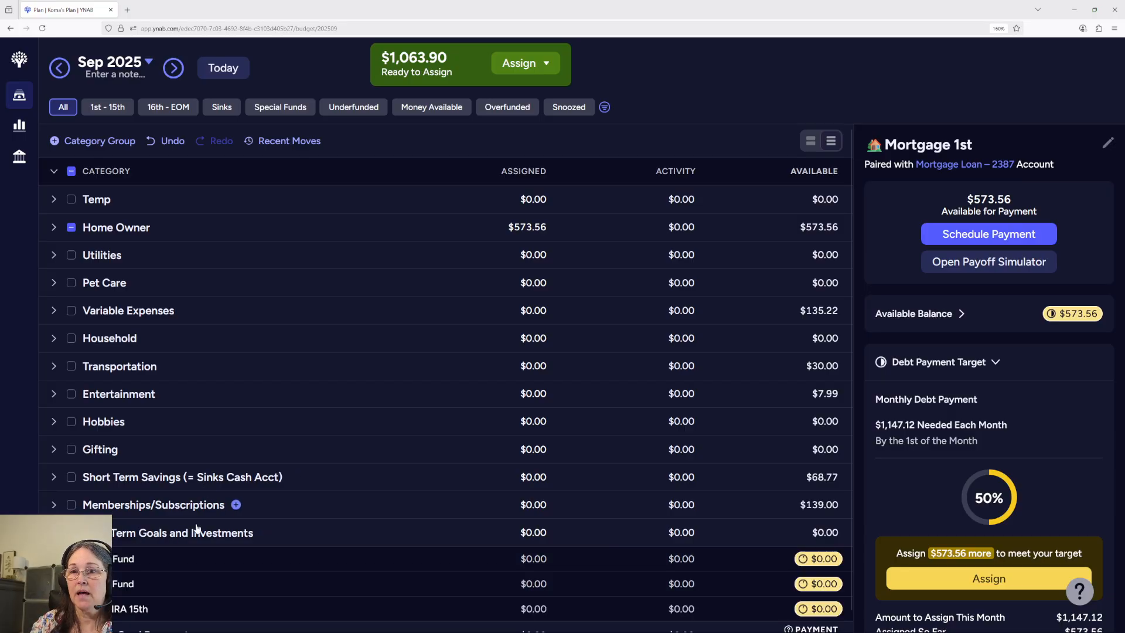
click(538, 608)
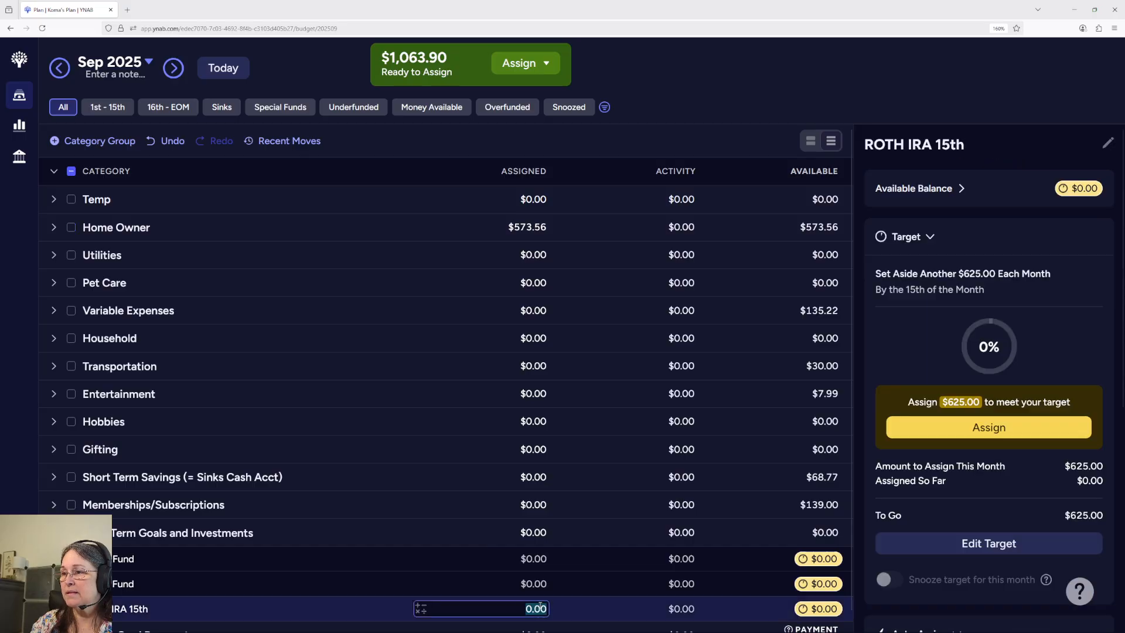
text(625)
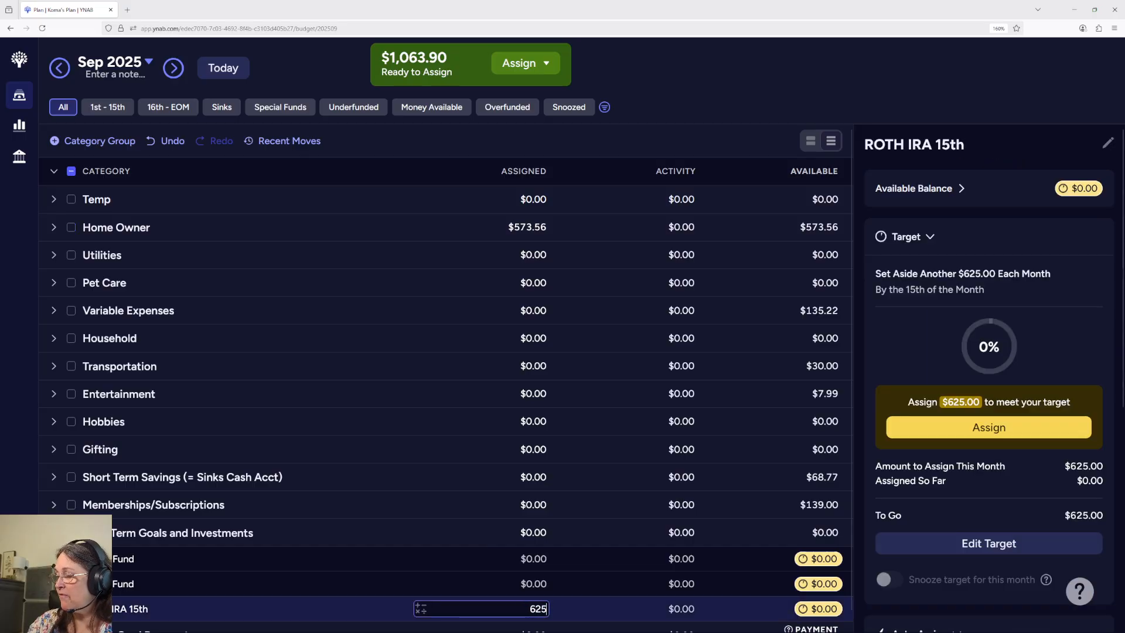
text(/2)
key(Return)
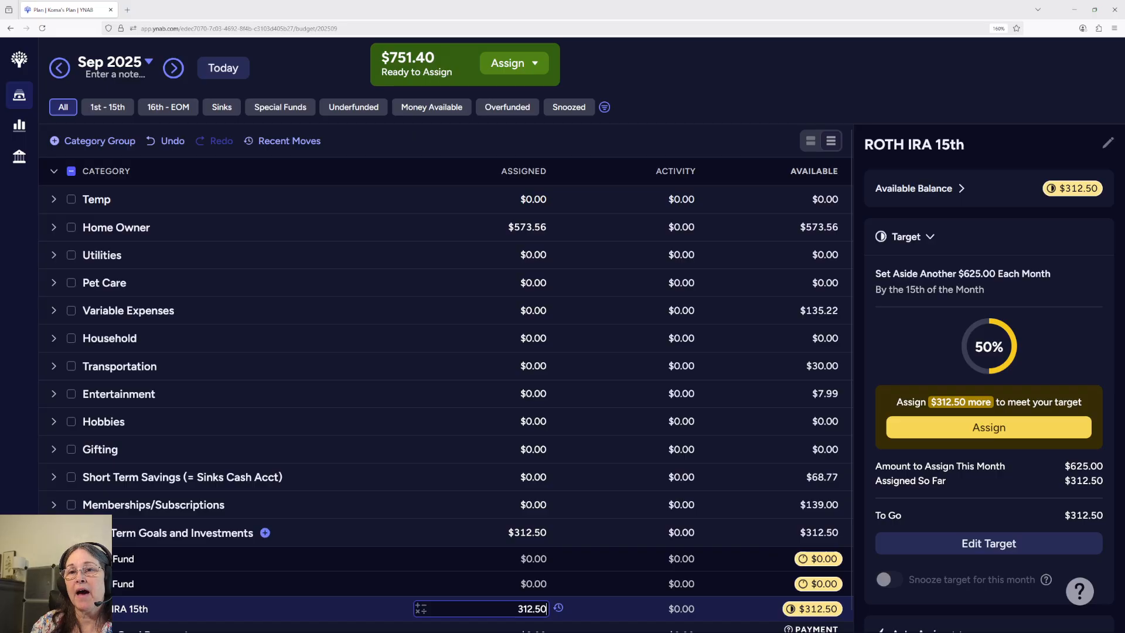
- Collapse Long Term Goals and Investments, expand Entertainment, and change "Sept" to "Oct" in the Season Tickets 2025-2026 category name
click(54, 532)
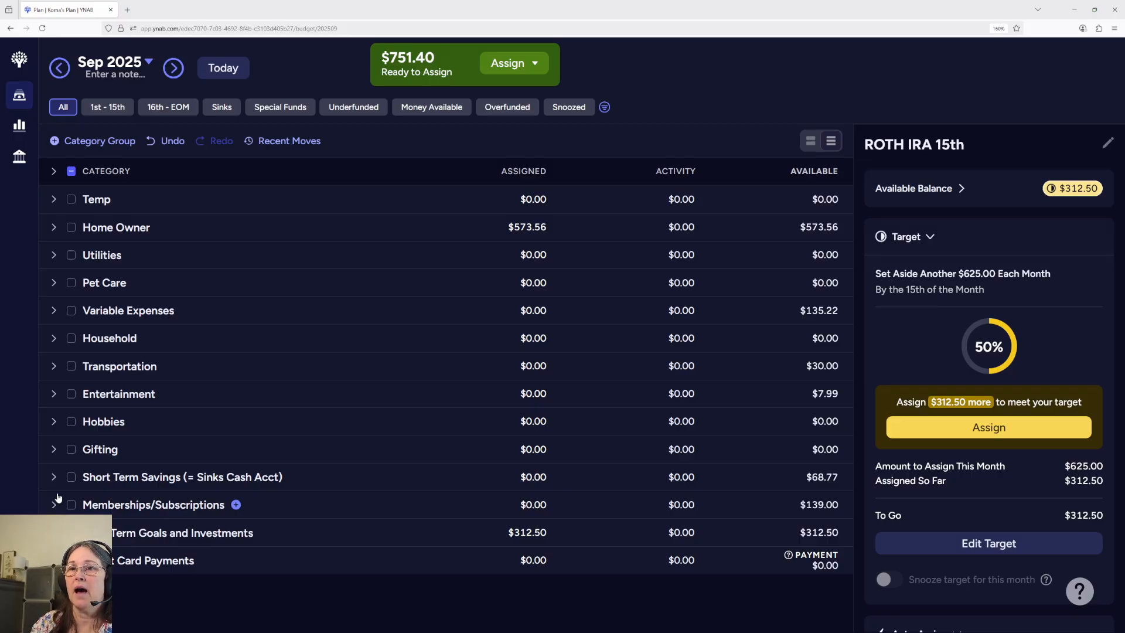
click(54, 394)
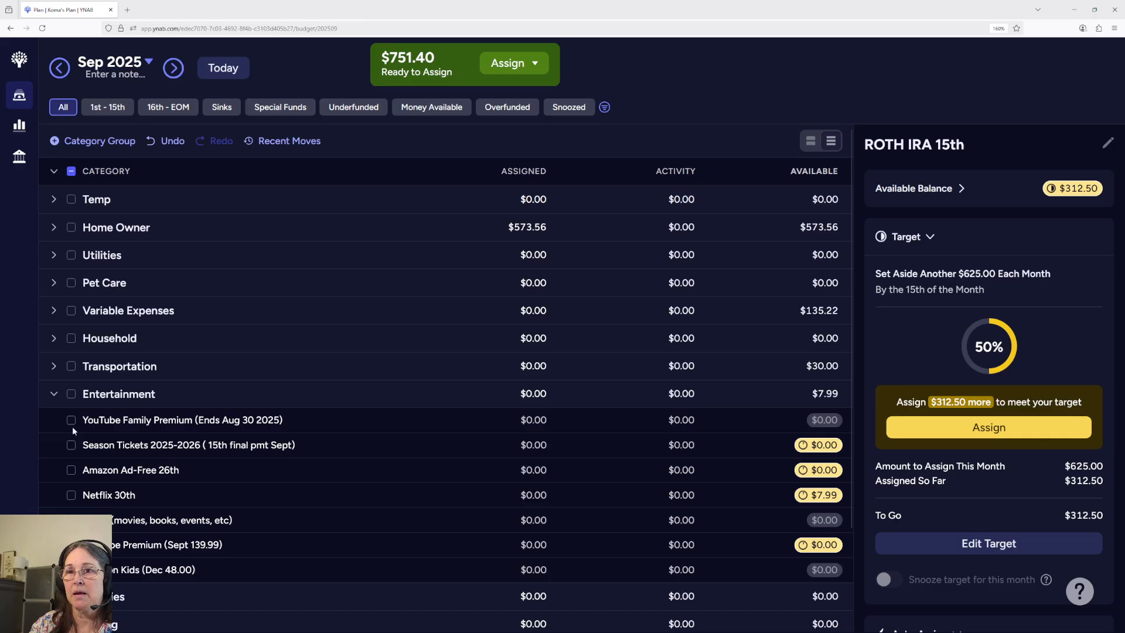
click(265, 450)
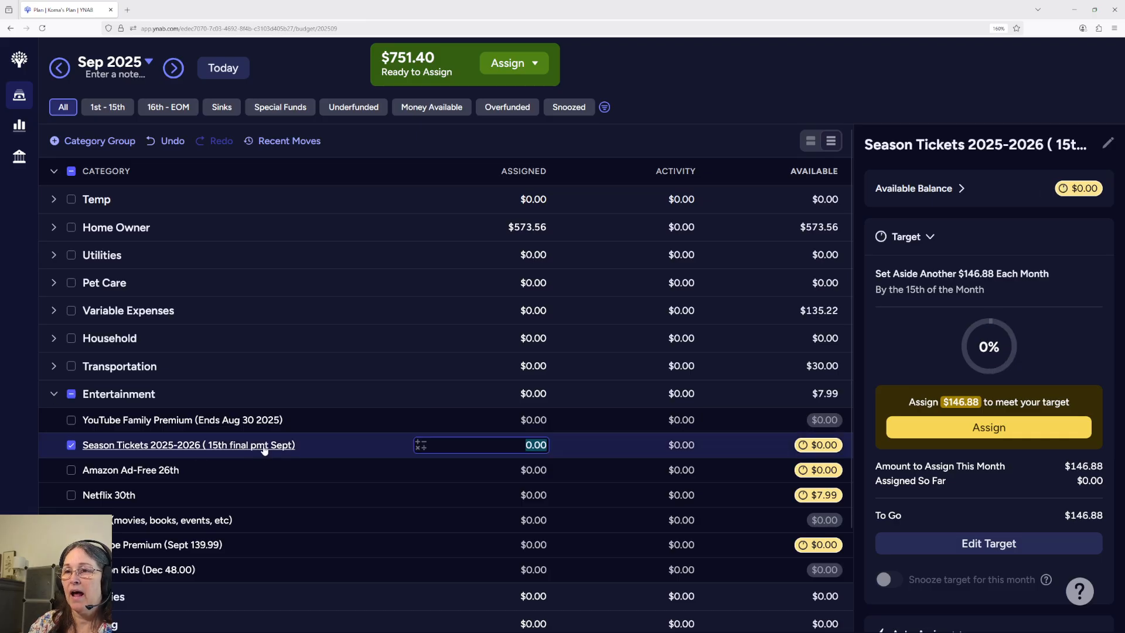
click(146, 447)
double_click(262, 494)
text(Oct)
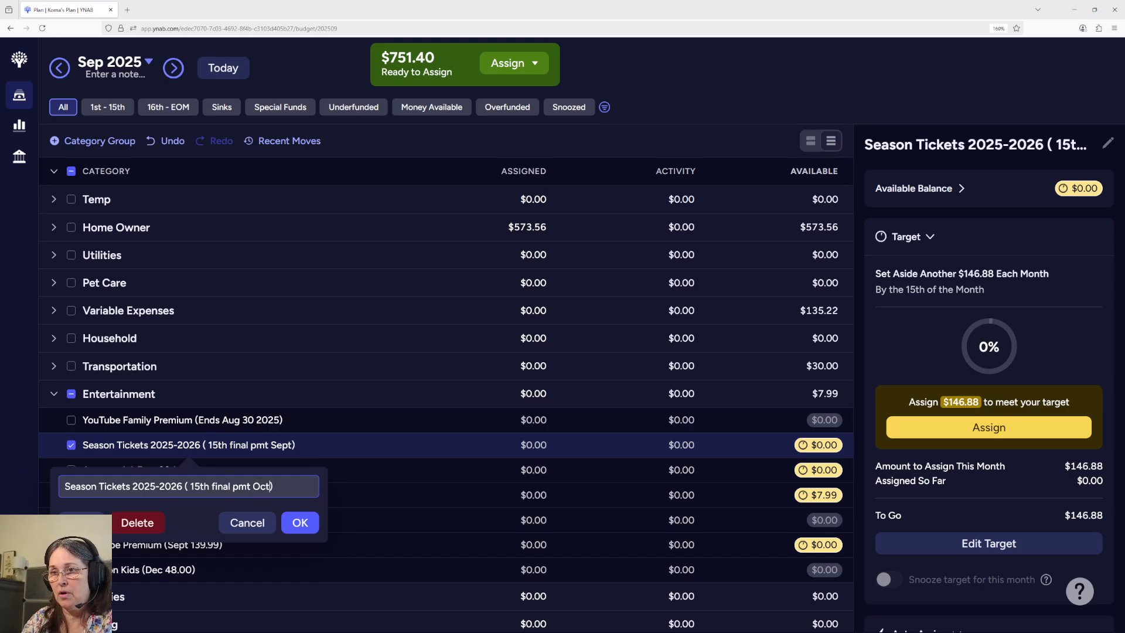
click(296, 522)
- Assign half of the 146.88 monthly target (146.88/2) to the Season Tickets category for September 2025
click(534, 446)
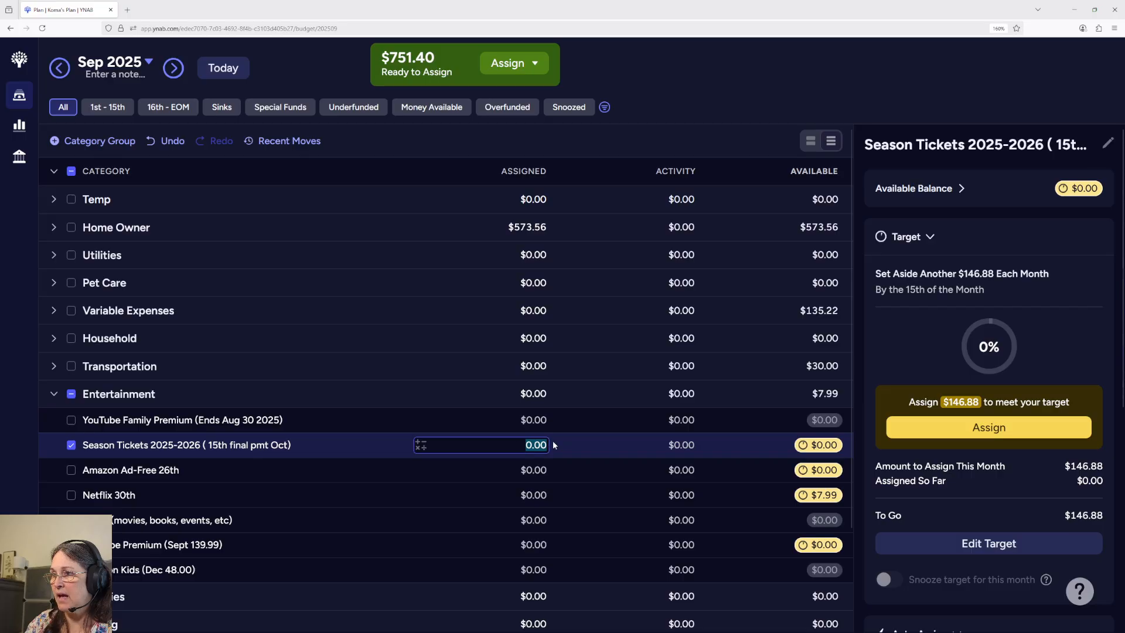
text(146.88)
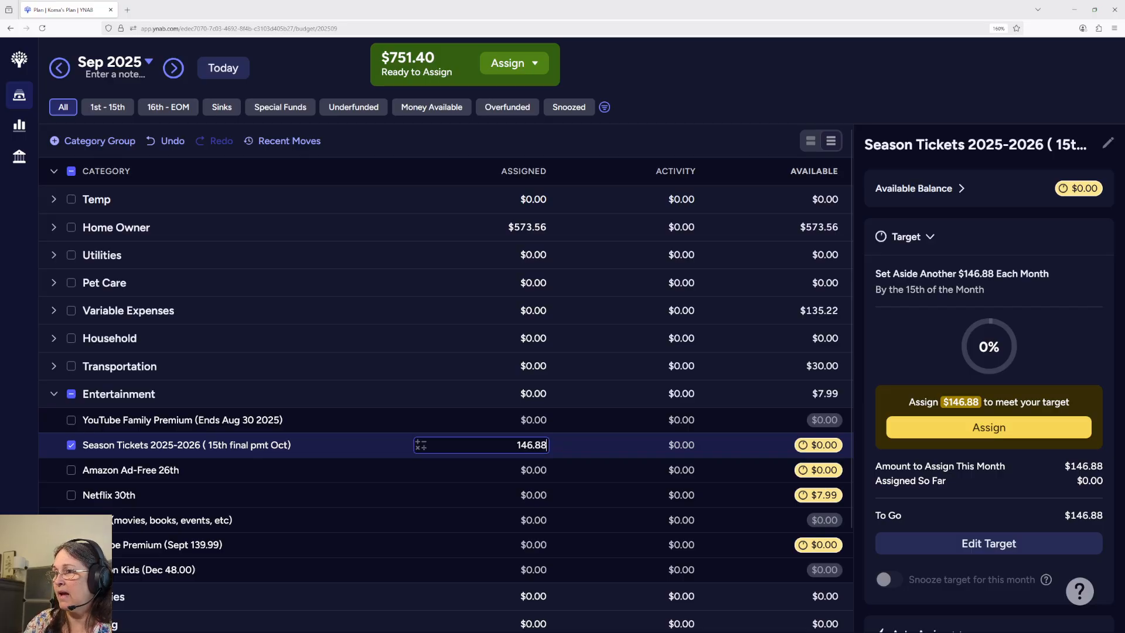
text(/2)
key(Return)
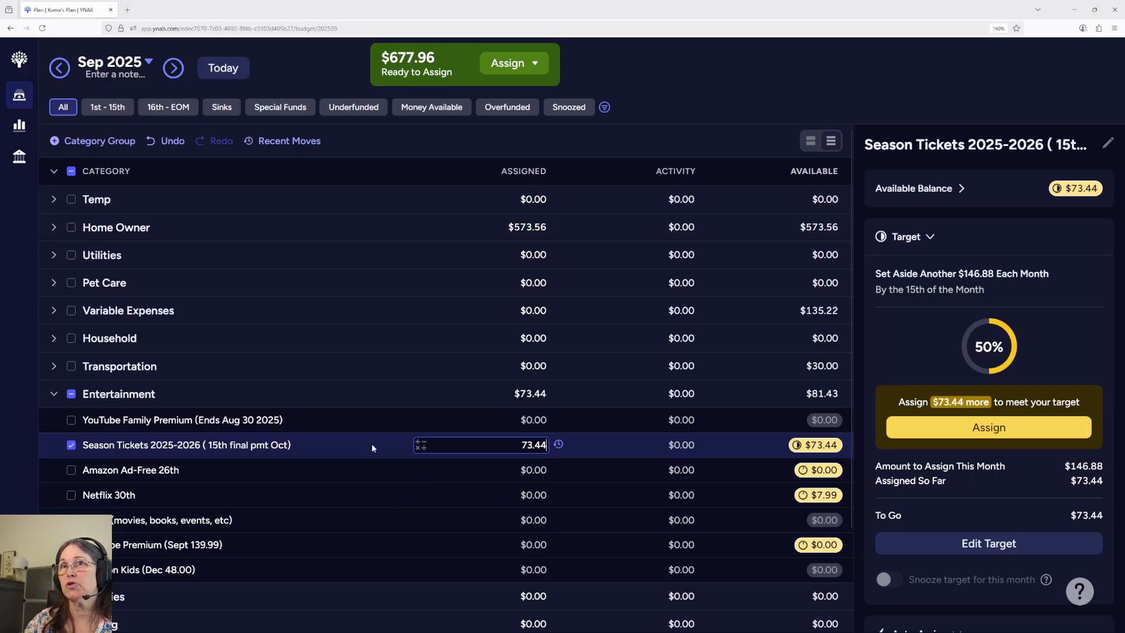
- Go back to August 2025, expand the accounts sidebar, and review the MasterCard and Checking account transactions
click(60, 68)
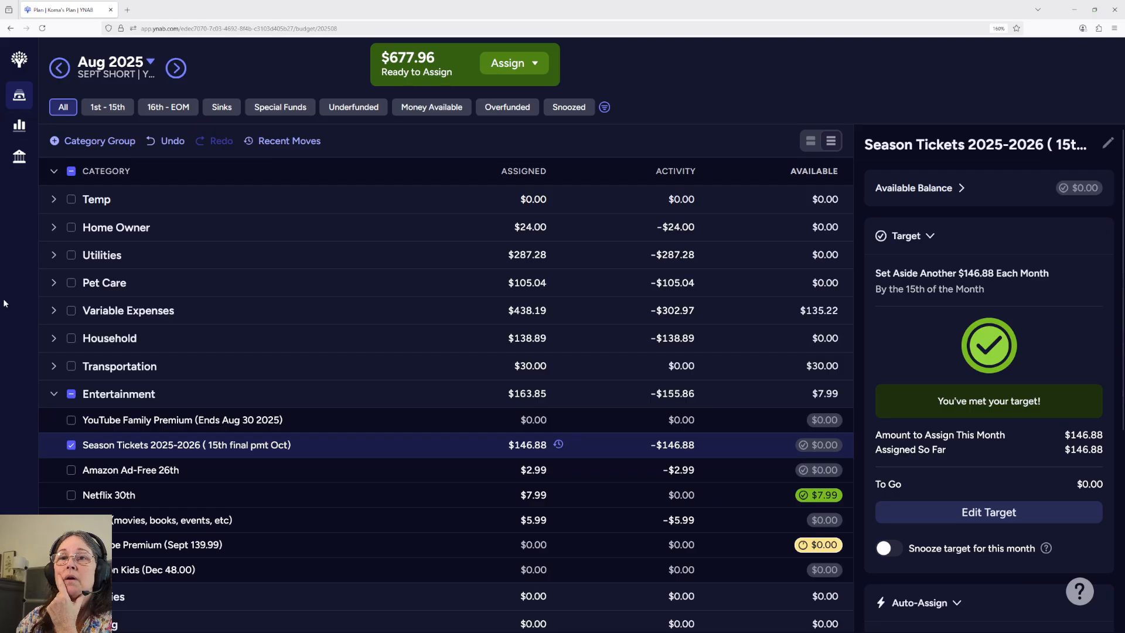
click(19, 614)
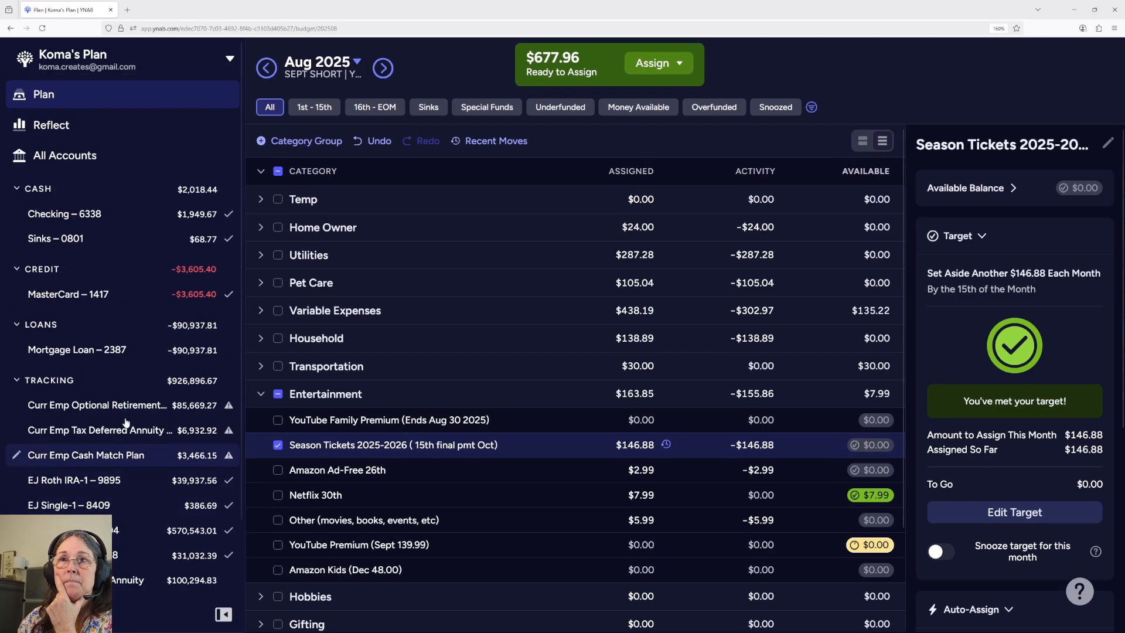
click(97, 299)
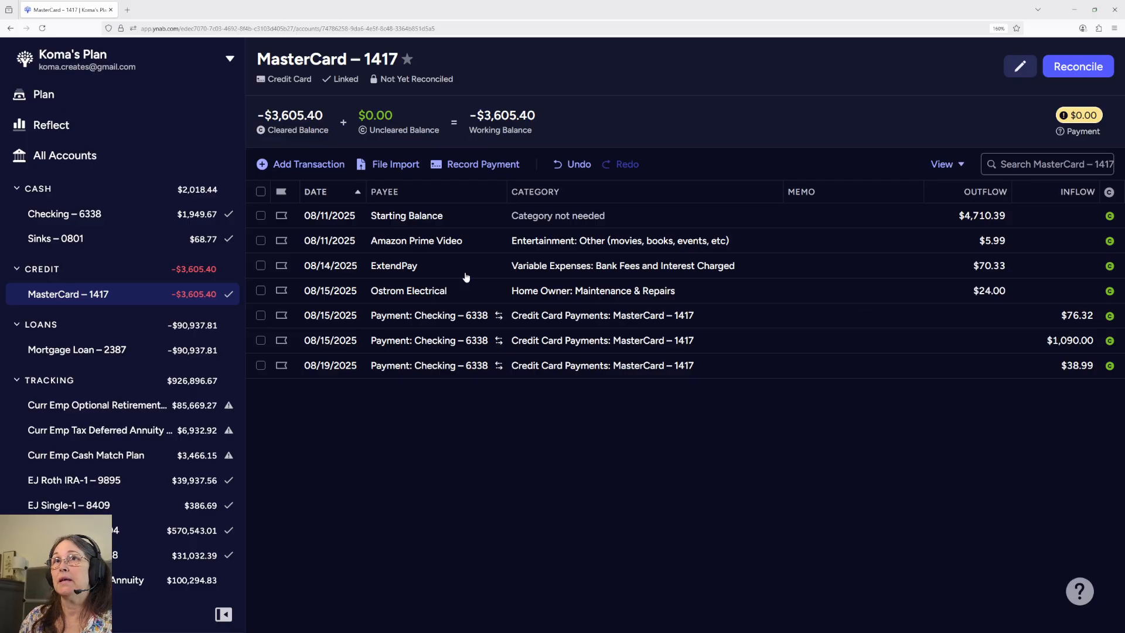
click(77, 217)
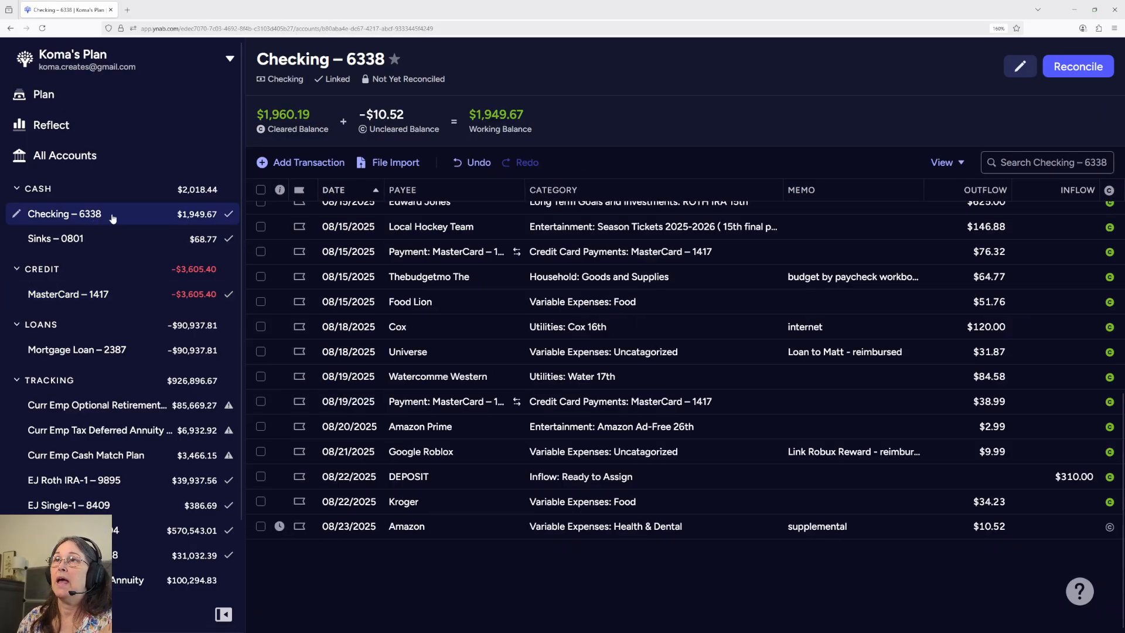
- With only Credit Card Payments expanded, examine the MasterCard payoff target in the August 2025 plan and, with the sidebar collapsed, in September 2025
click(48, 104)
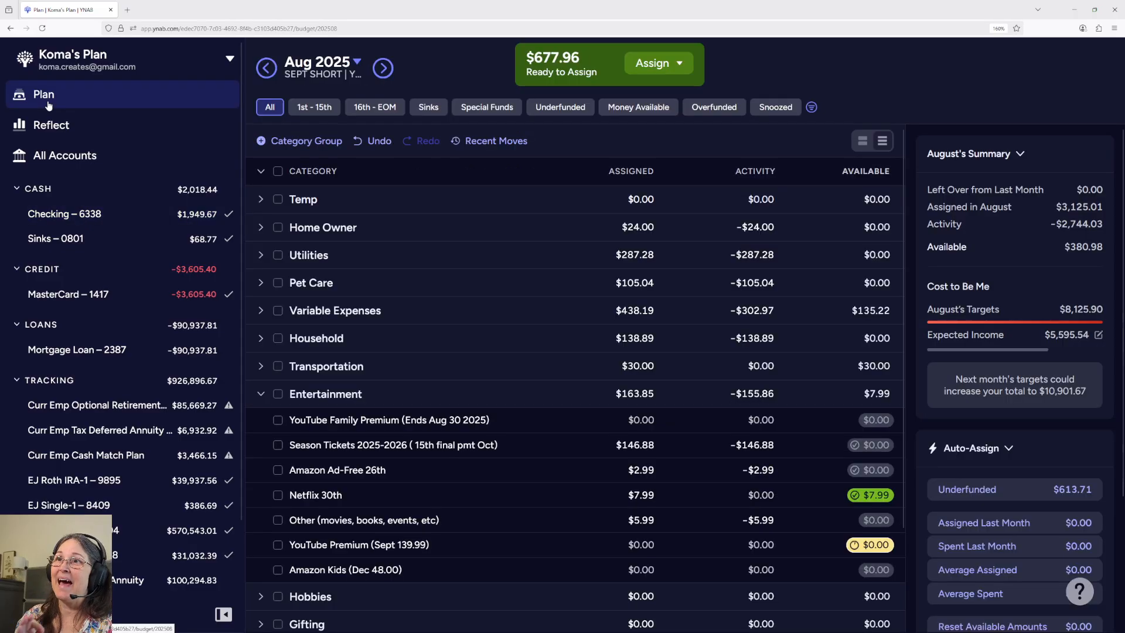
click(261, 394)
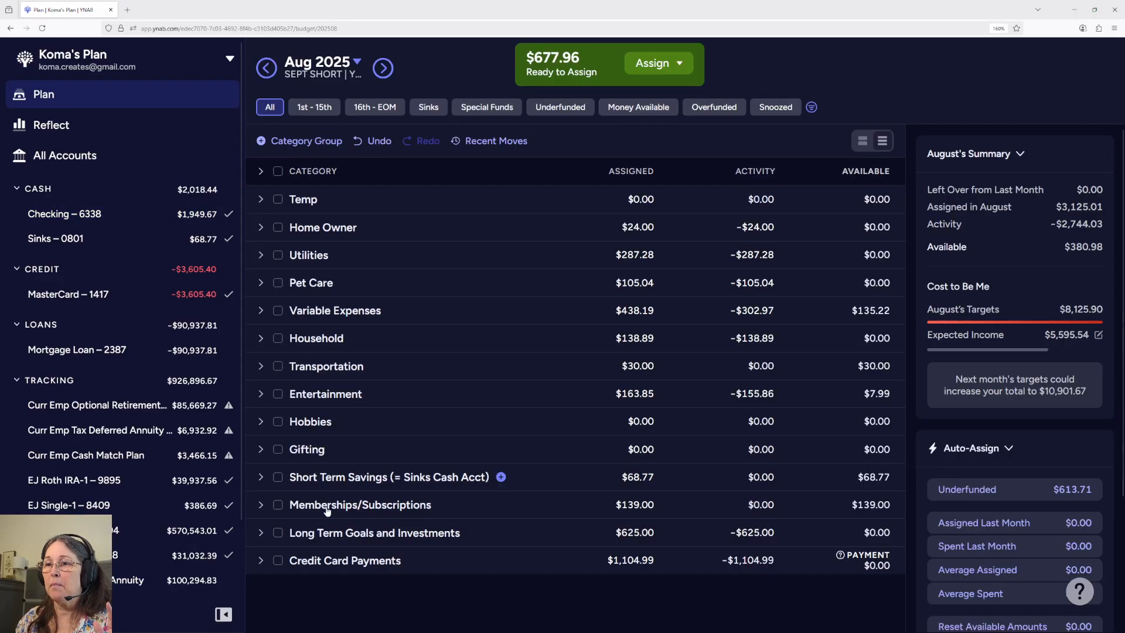
click(260, 560)
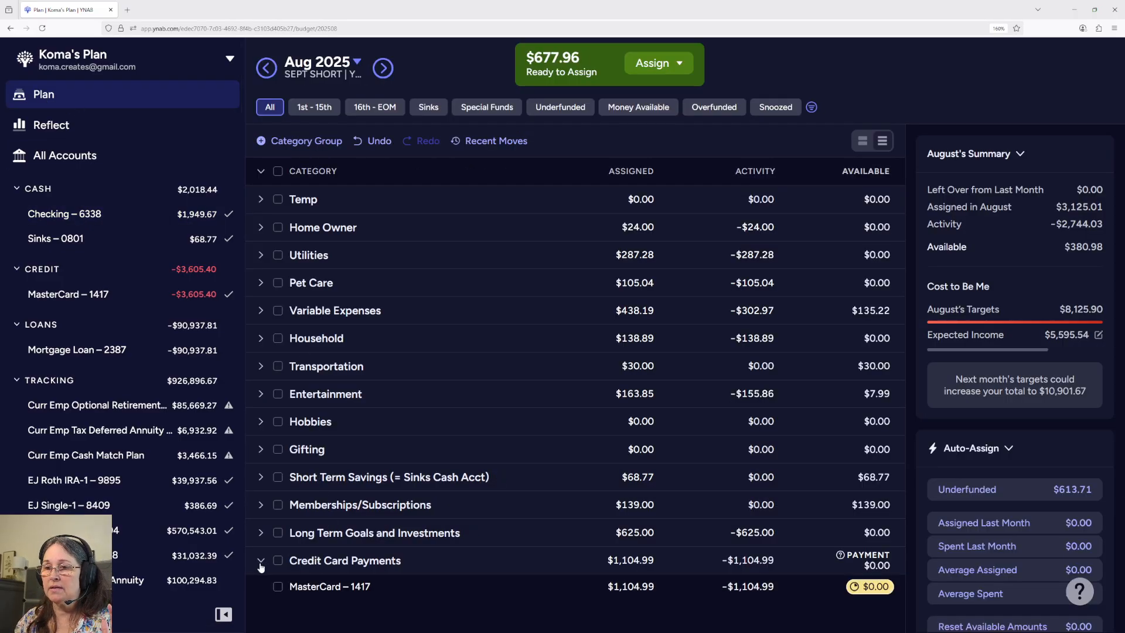
click(402, 587)
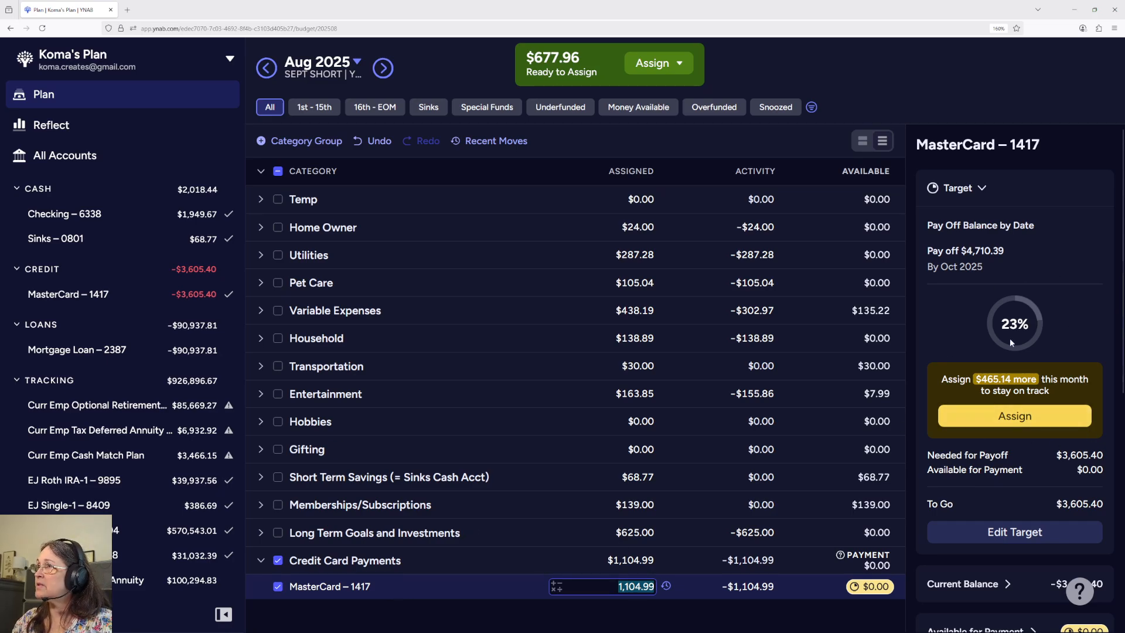
drag(984, 267, 927, 226)
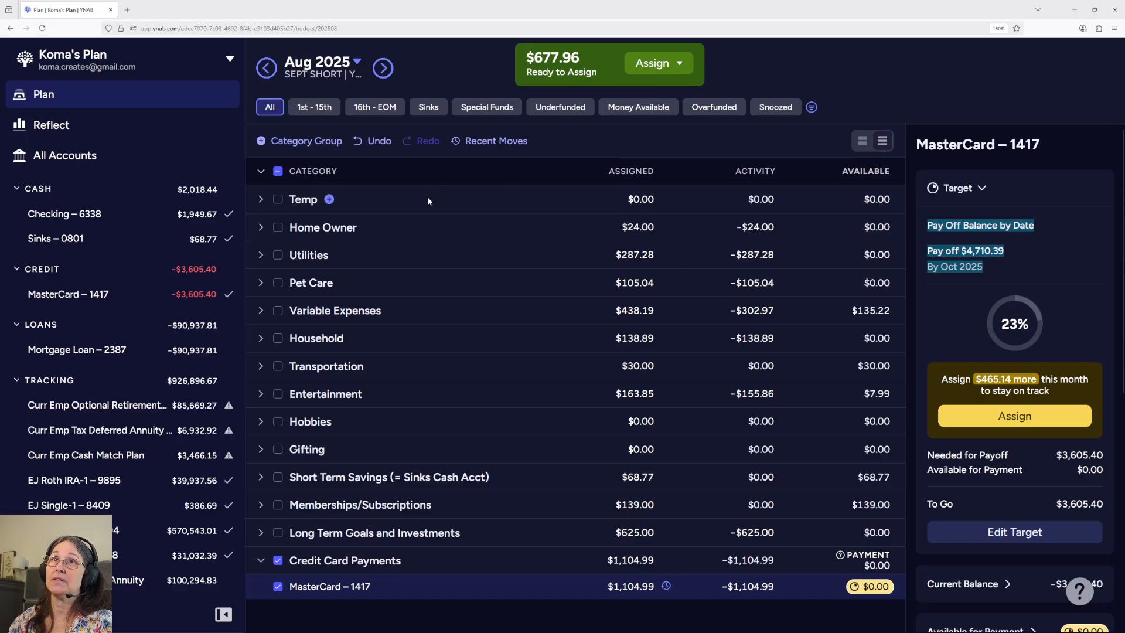
click(223, 614)
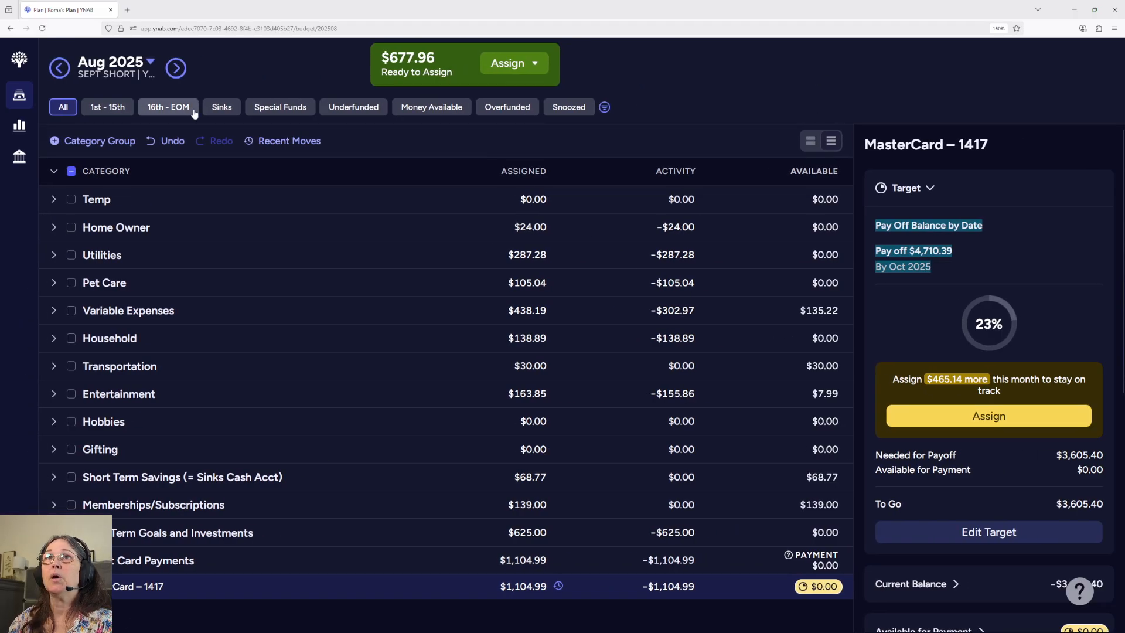
click(175, 68)
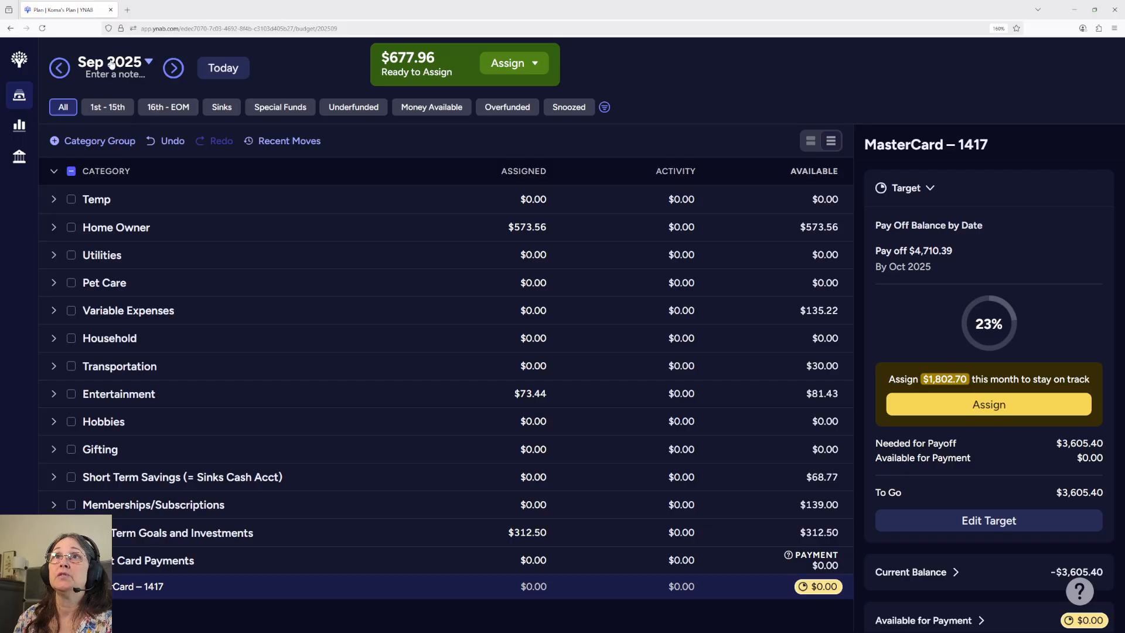
- Go back to August 2025 and read the full month note in an enlarged note box, closing it without edits
click(59, 68)
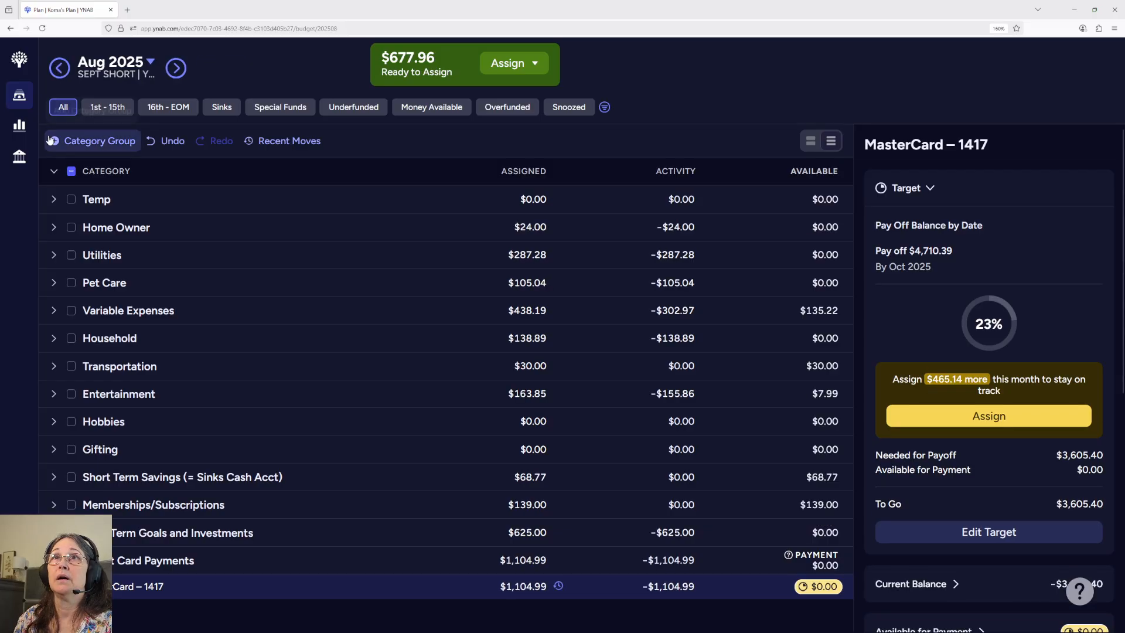
click(148, 76)
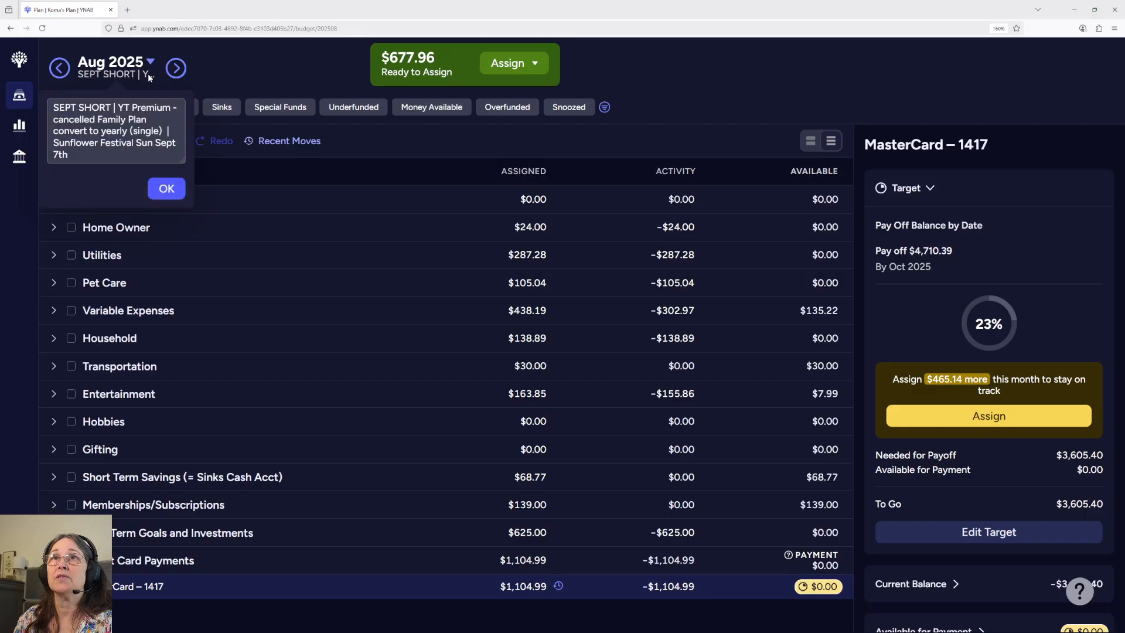
drag(183, 161, 194, 231)
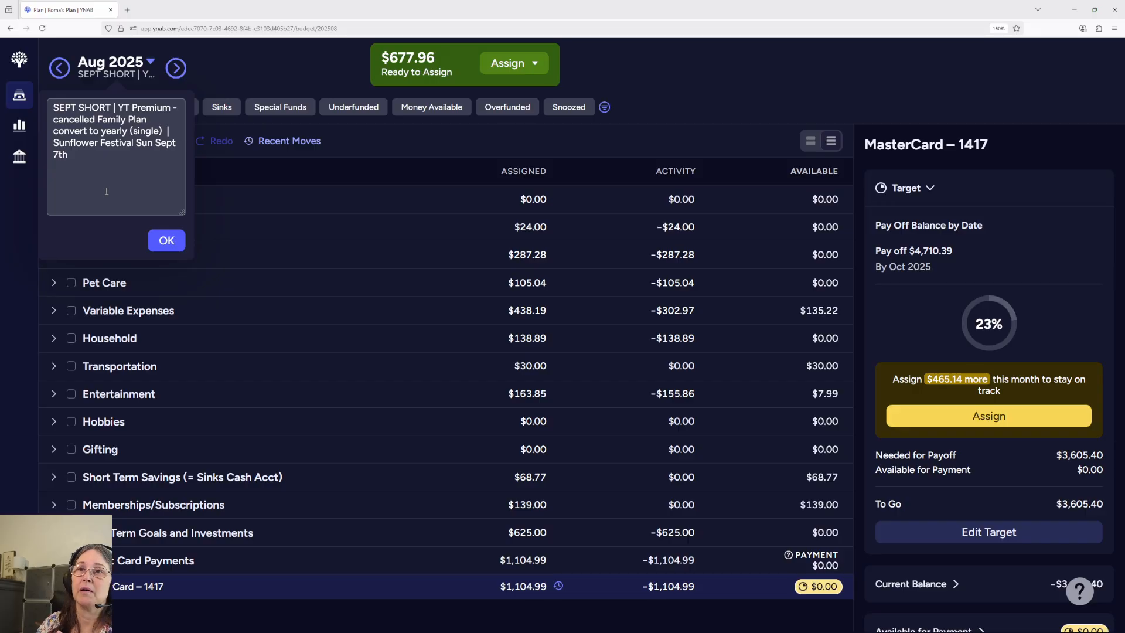
click(159, 242)
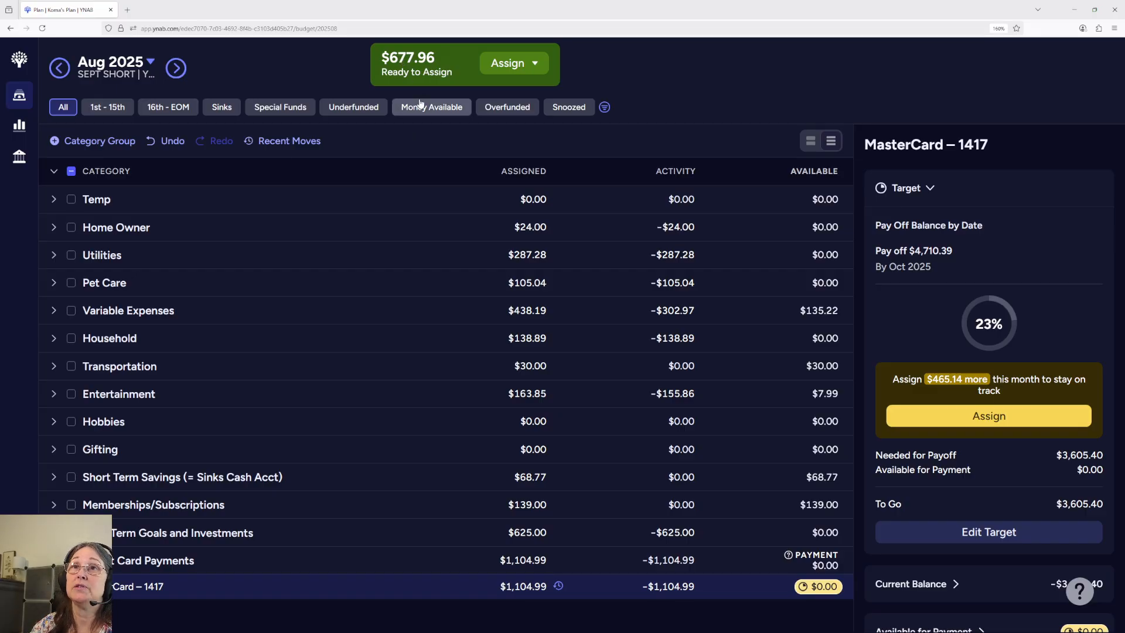
- Review the Temp and Home Owner groups for August 2025, including the Maintenance & Repairs target, and collapse both groups
click(53, 200)
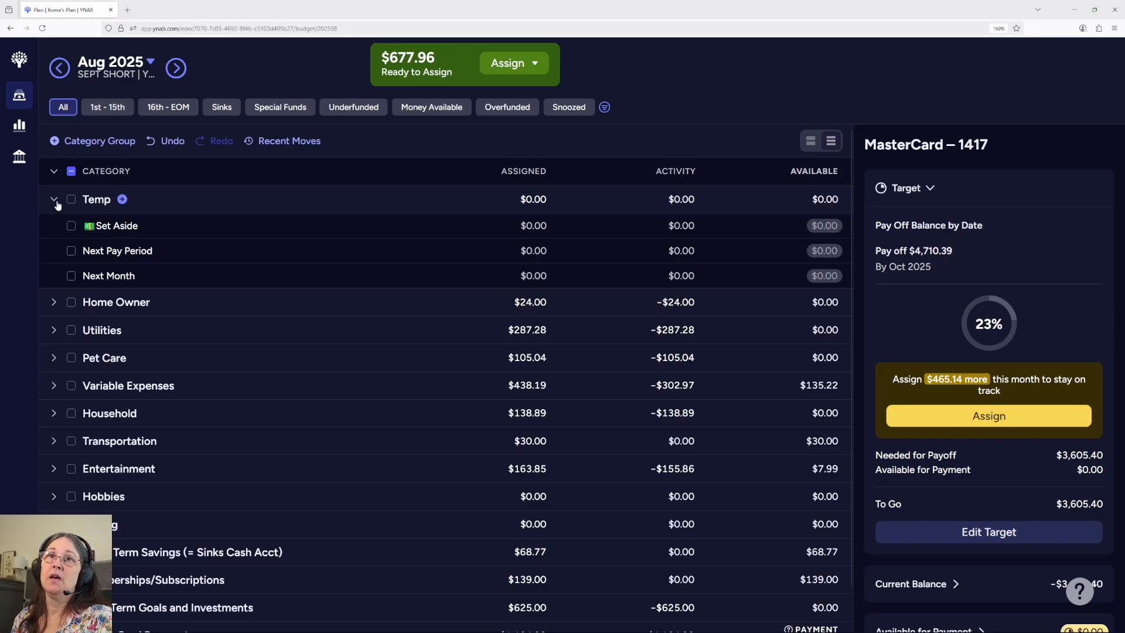
click(54, 303)
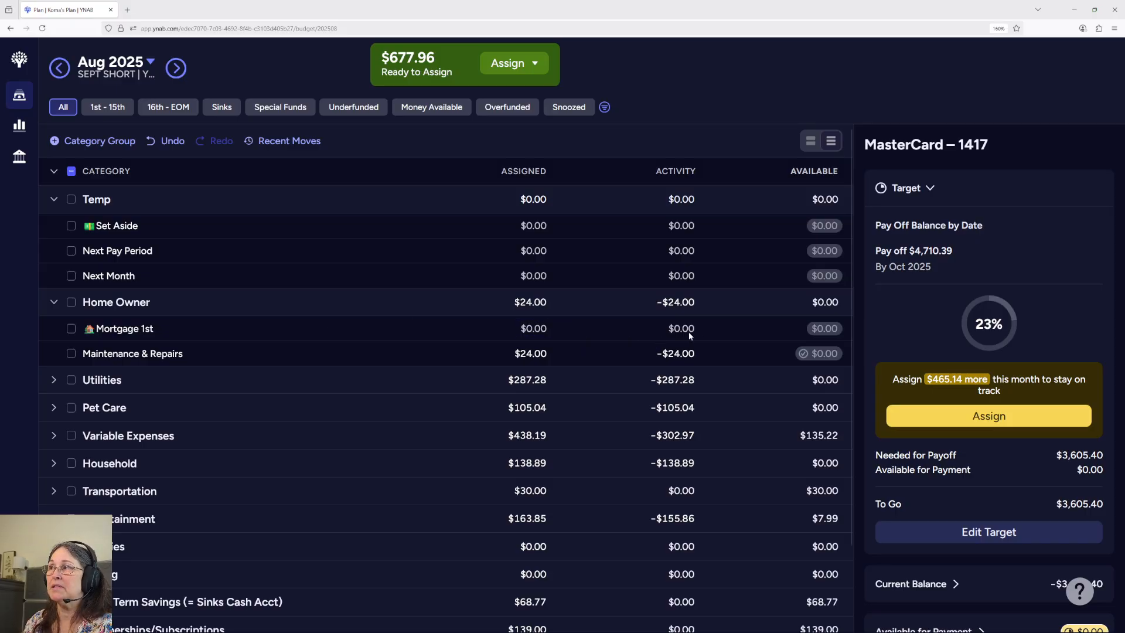
click(242, 354)
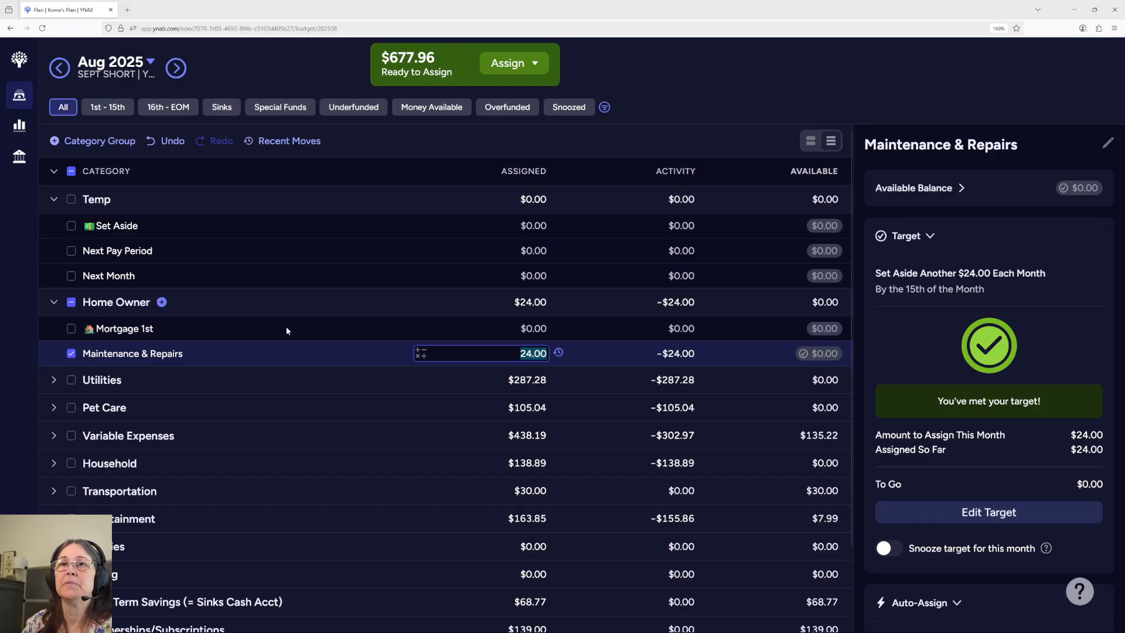
click(53, 302)
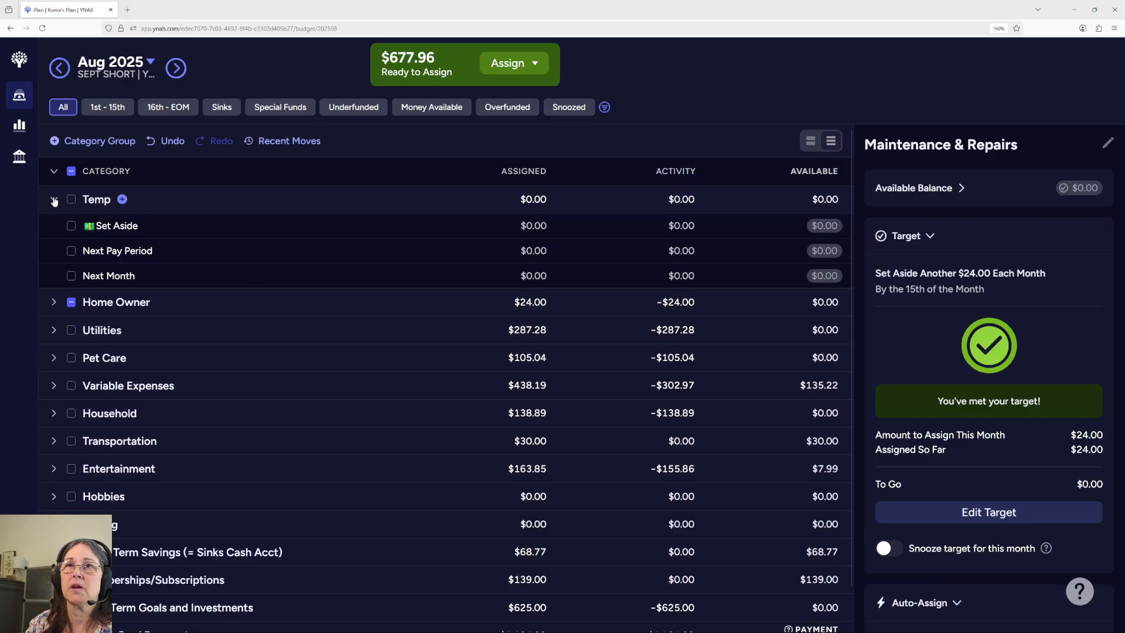
click(53, 199)
- Review the categories in the Utilities and Pet Care groups one after the other, leaving both groups collapsed
click(53, 255)
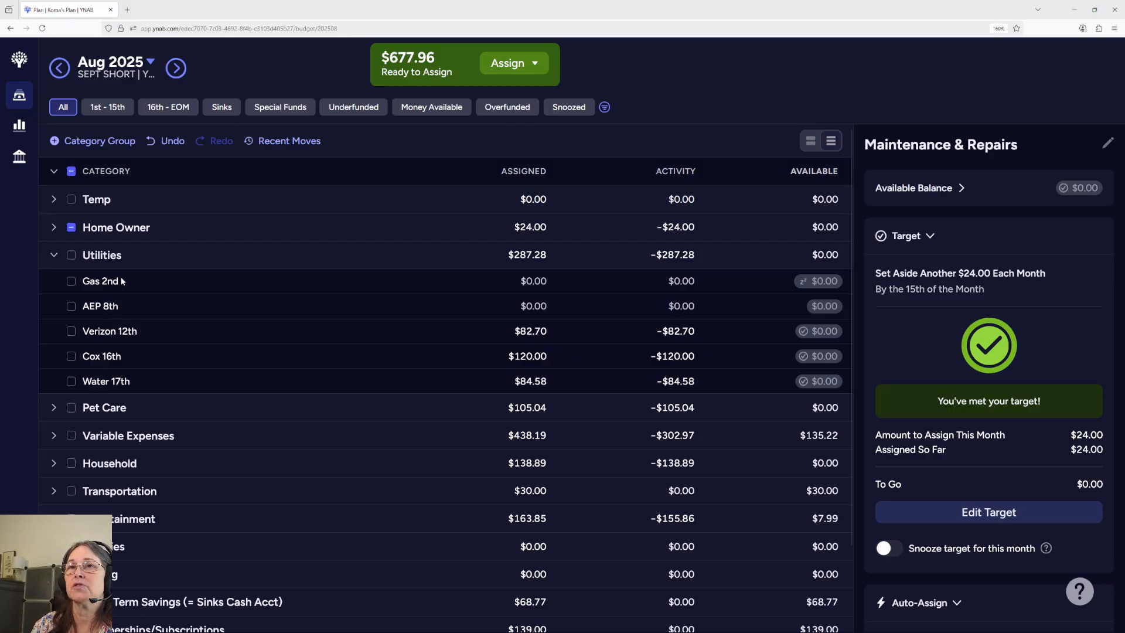
click(55, 256)
click(55, 283)
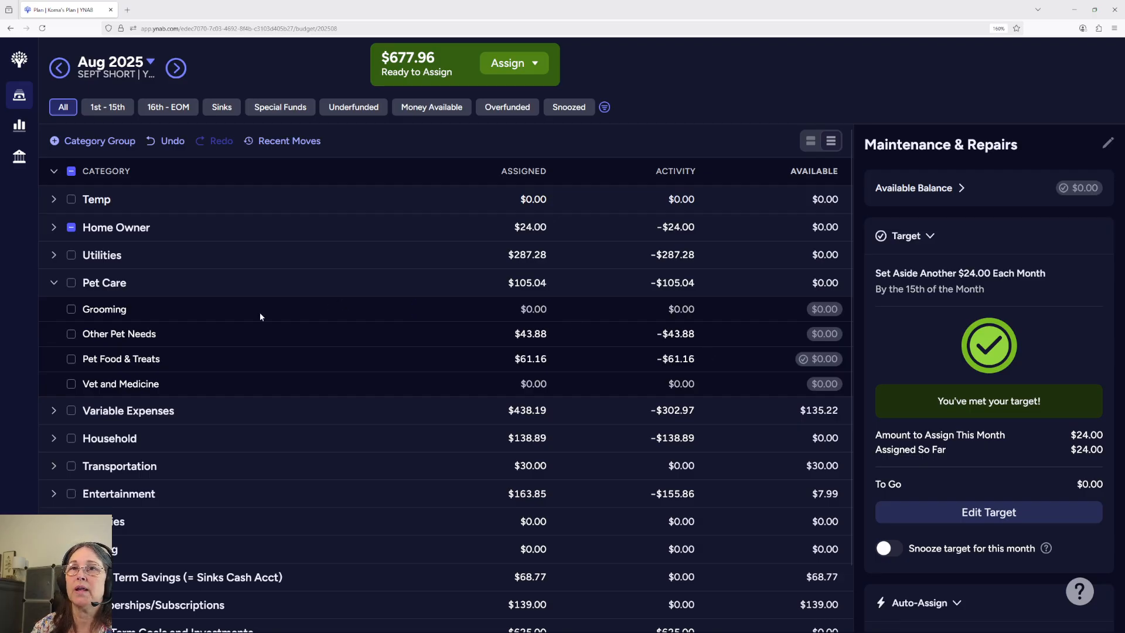
click(54, 283)
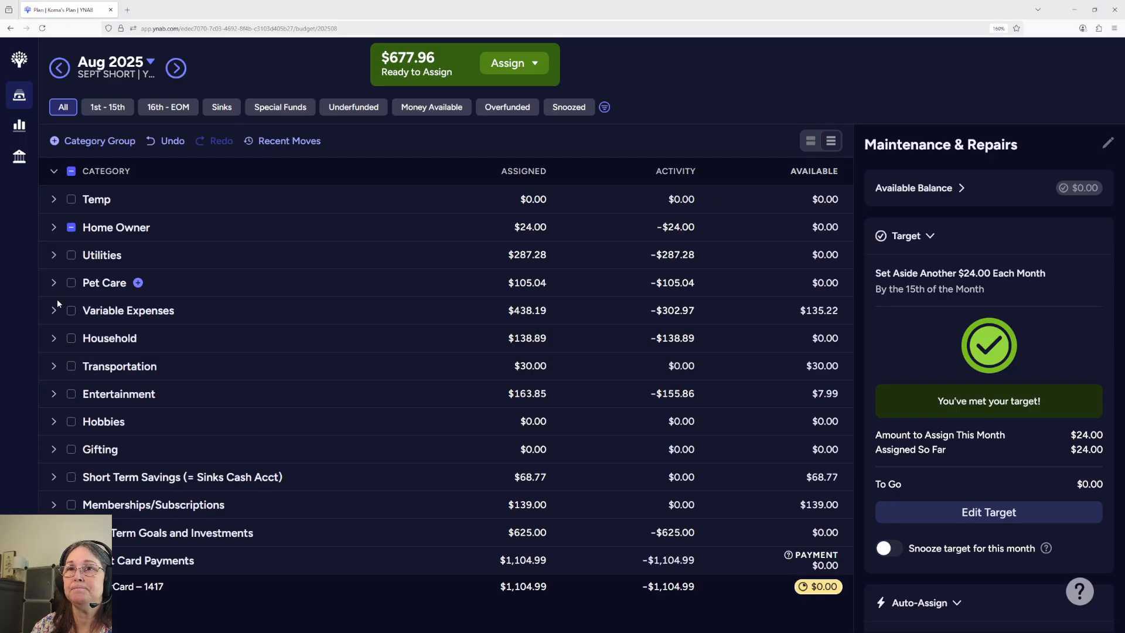
- Examine Health & Dental under Variable Expenses and compare it with the sinking-fund categories in the expanded Short Term Savings group
click(54, 311)
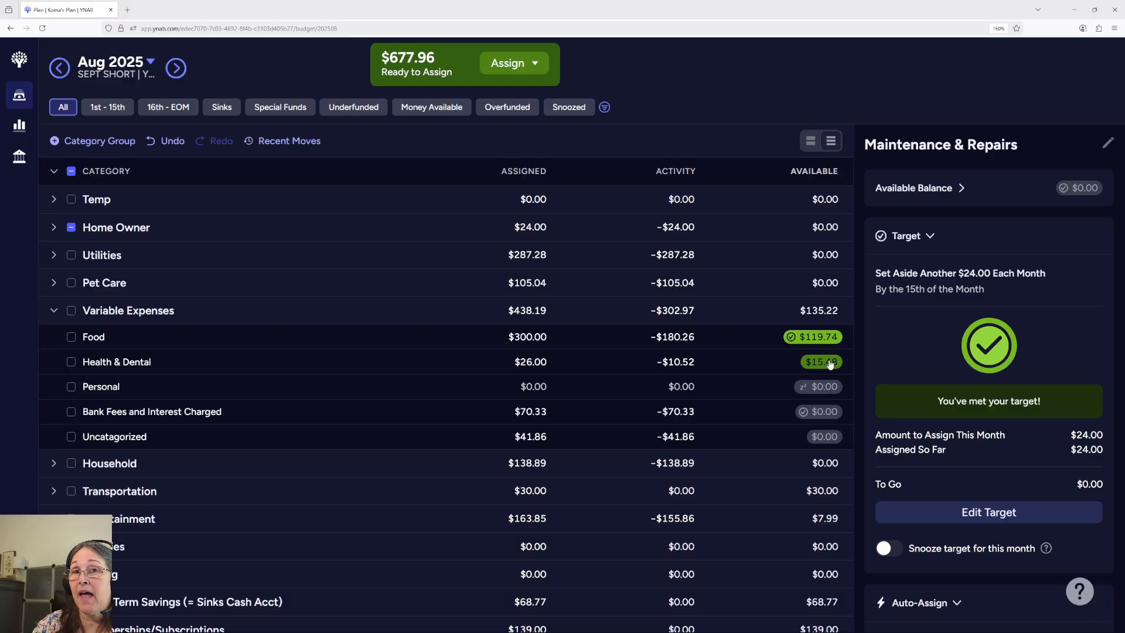
click(343, 363)
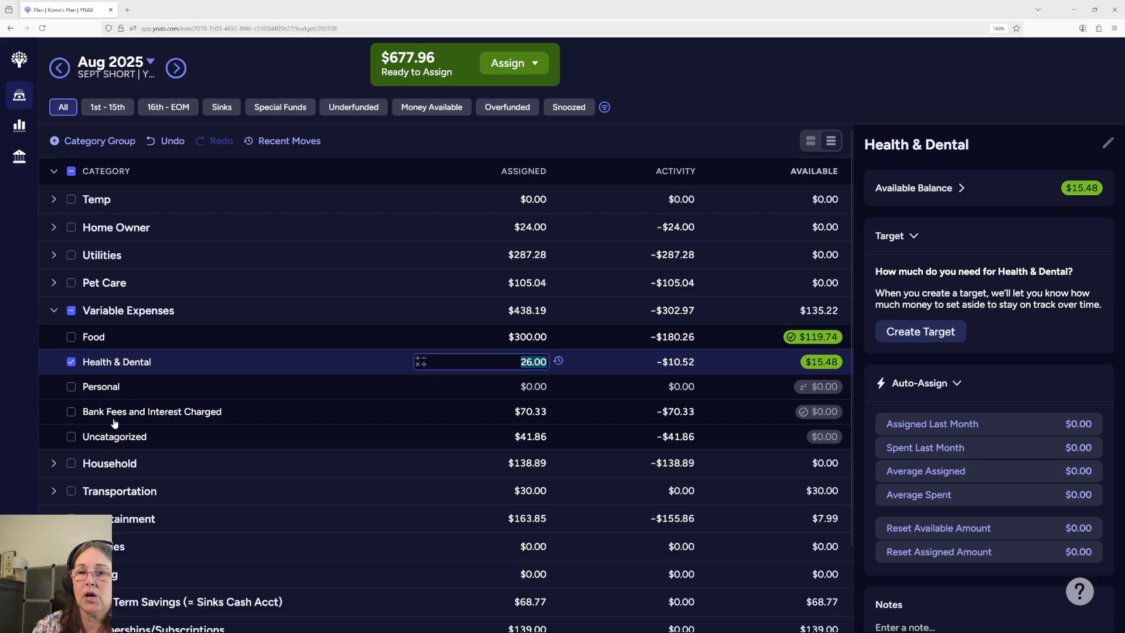
scroll(114, 423, down, 3)
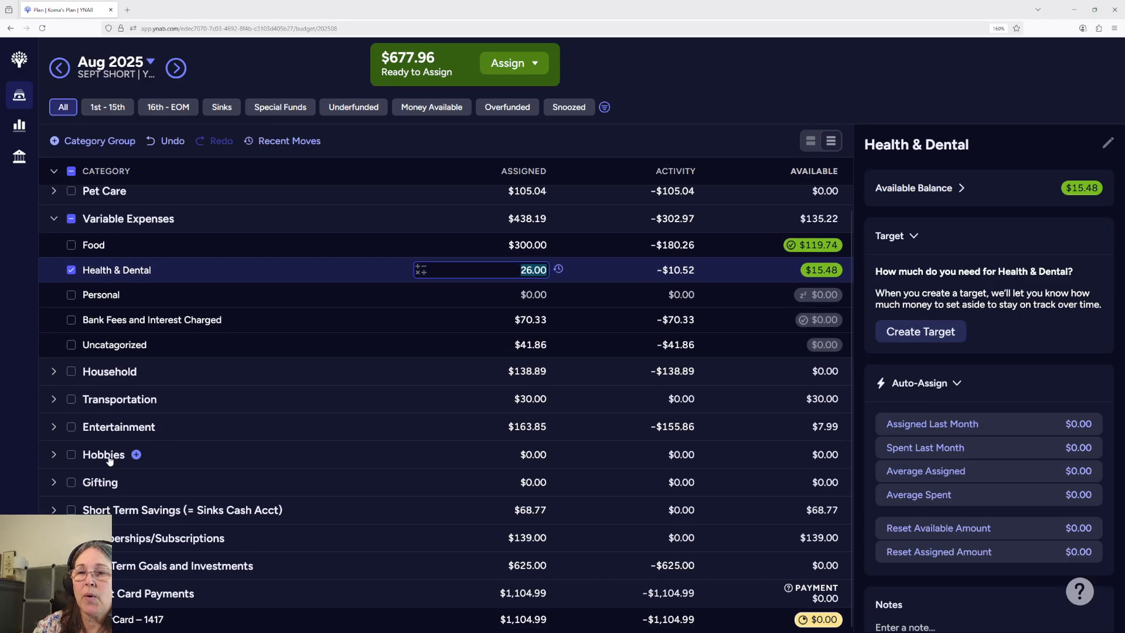
click(54, 510)
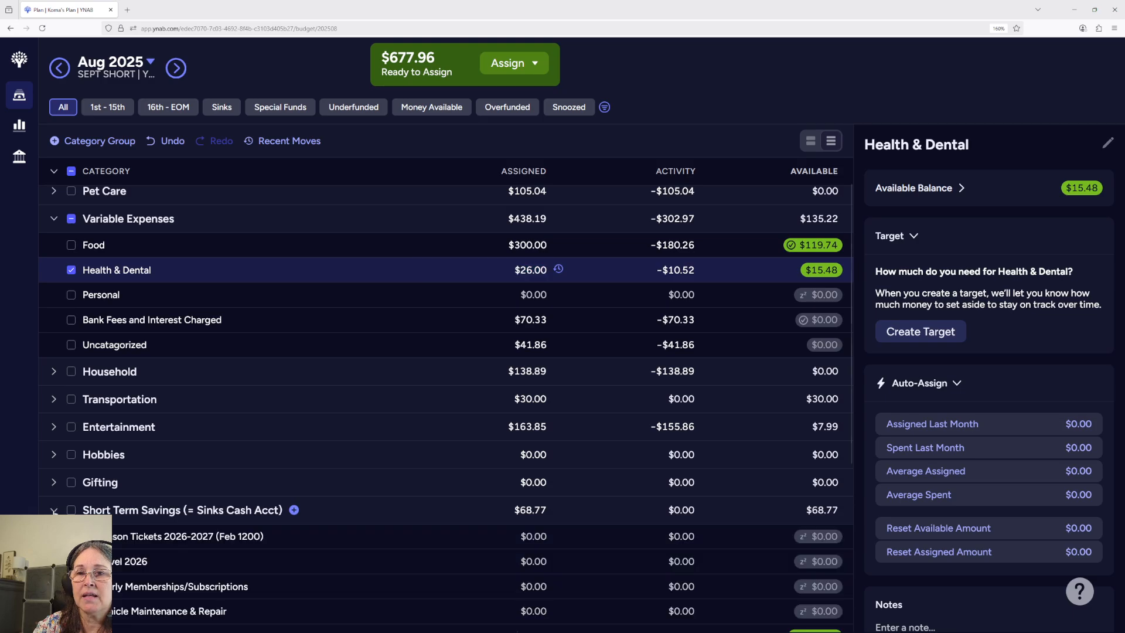
scroll(154, 479, down, 5)
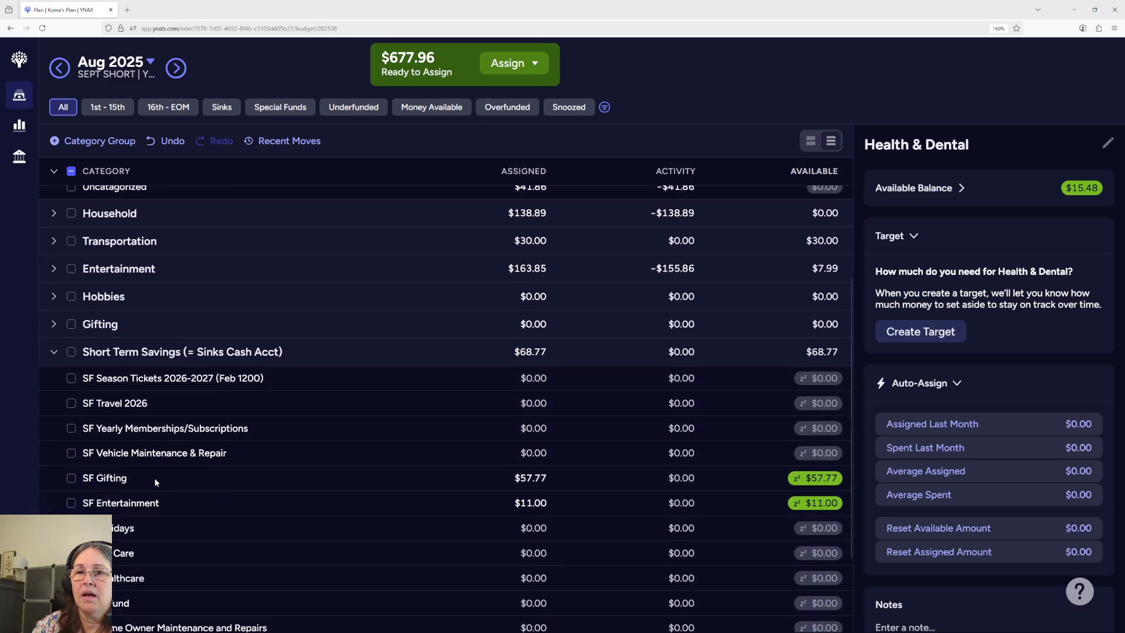
click(545, 577)
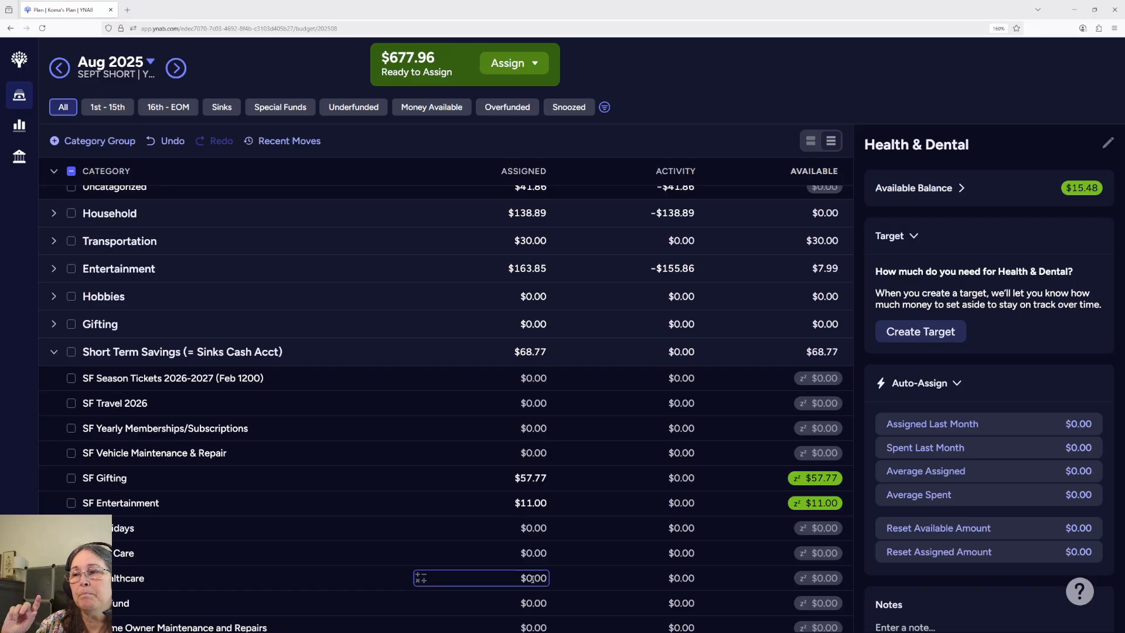
scroll(334, 534, up, 4)
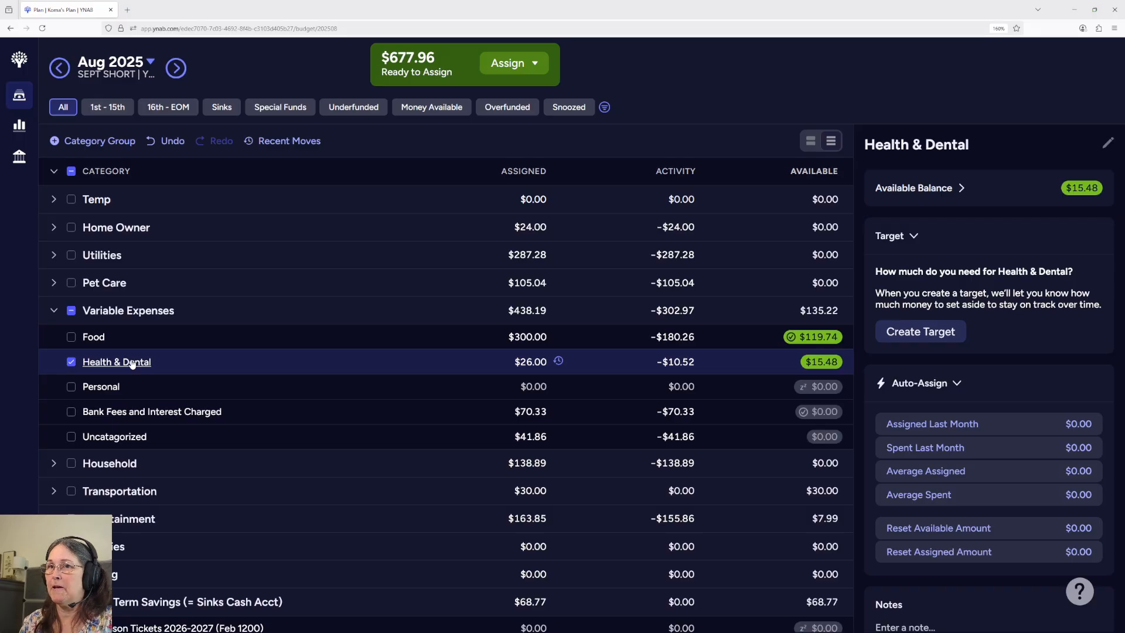
- Inspect the Bank Fees and Interest Charged and Uncatagorized categories, and collapse Variable Expenses
click(515, 386)
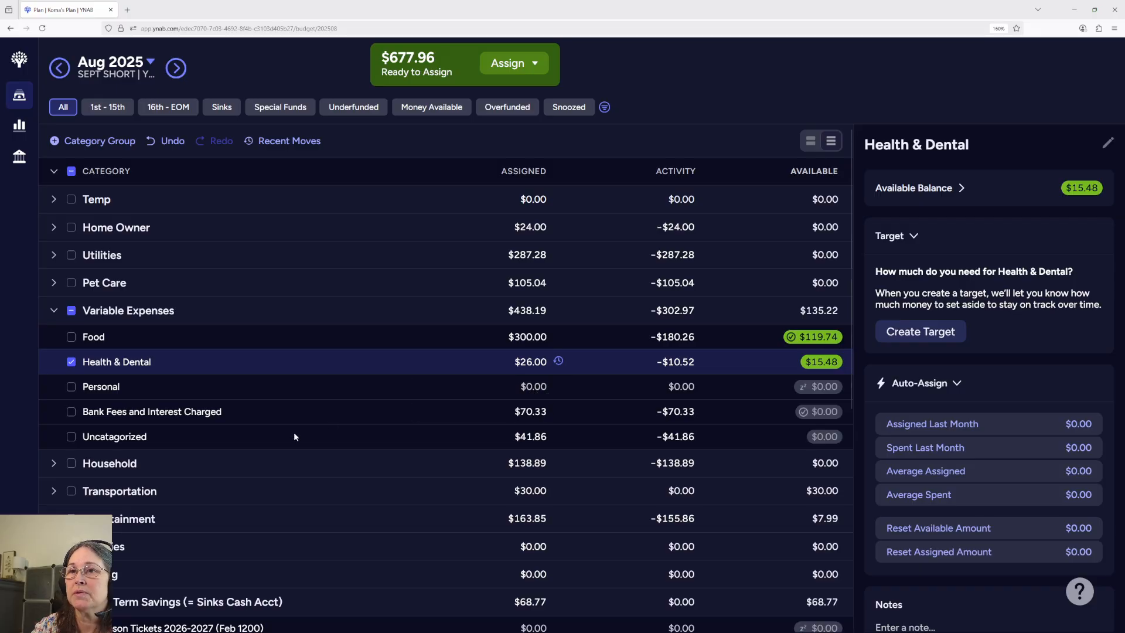
click(534, 412)
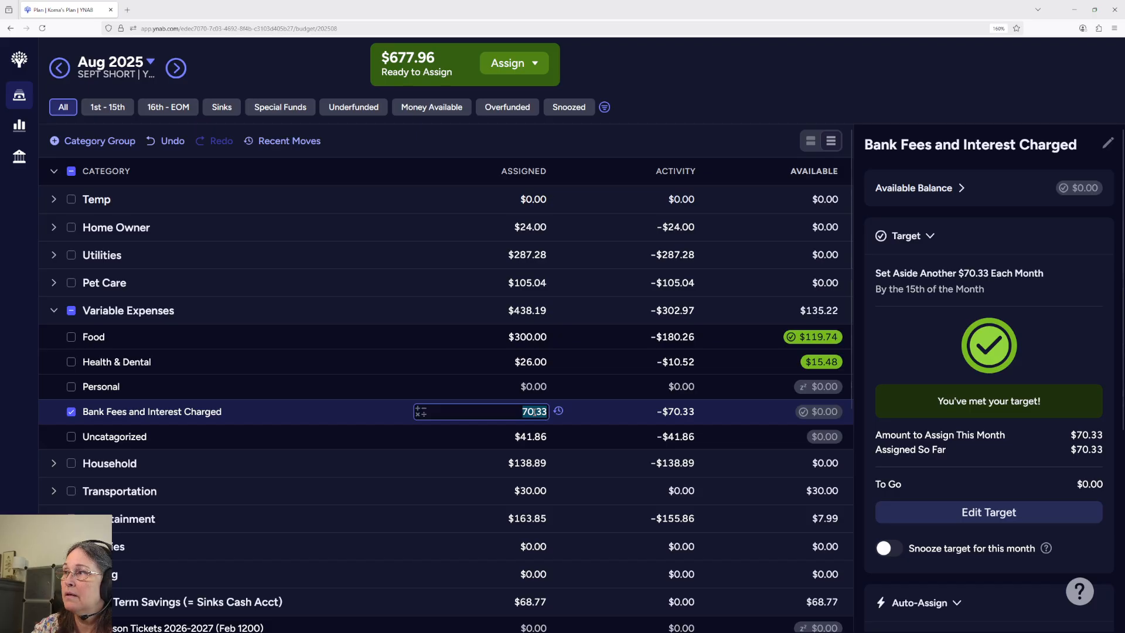
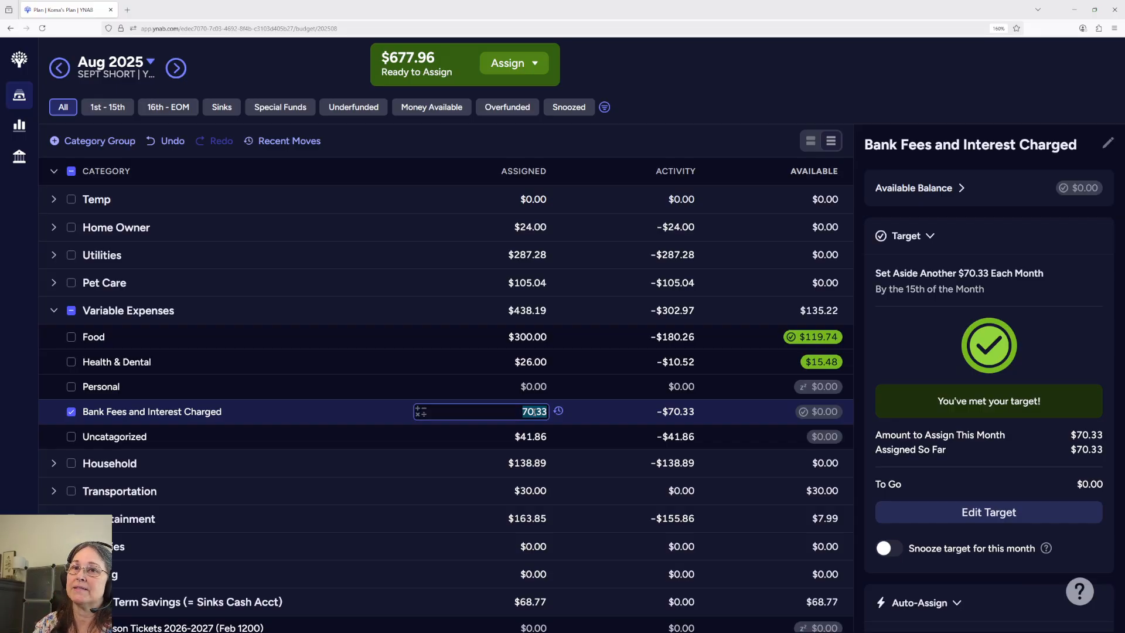
click(118, 438)
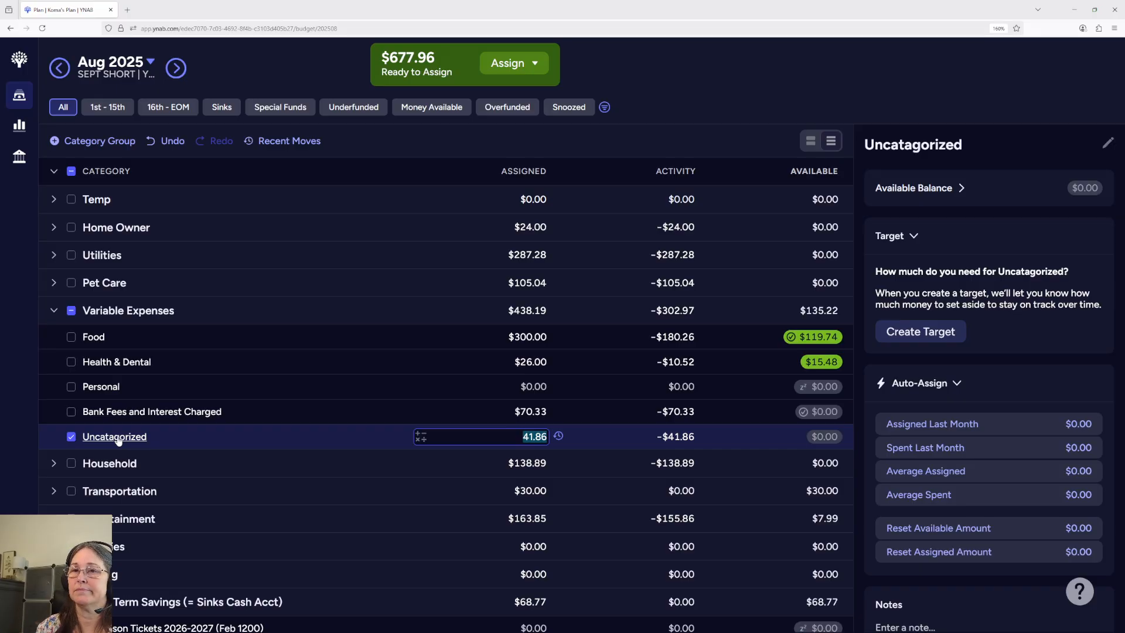
click(53, 310)
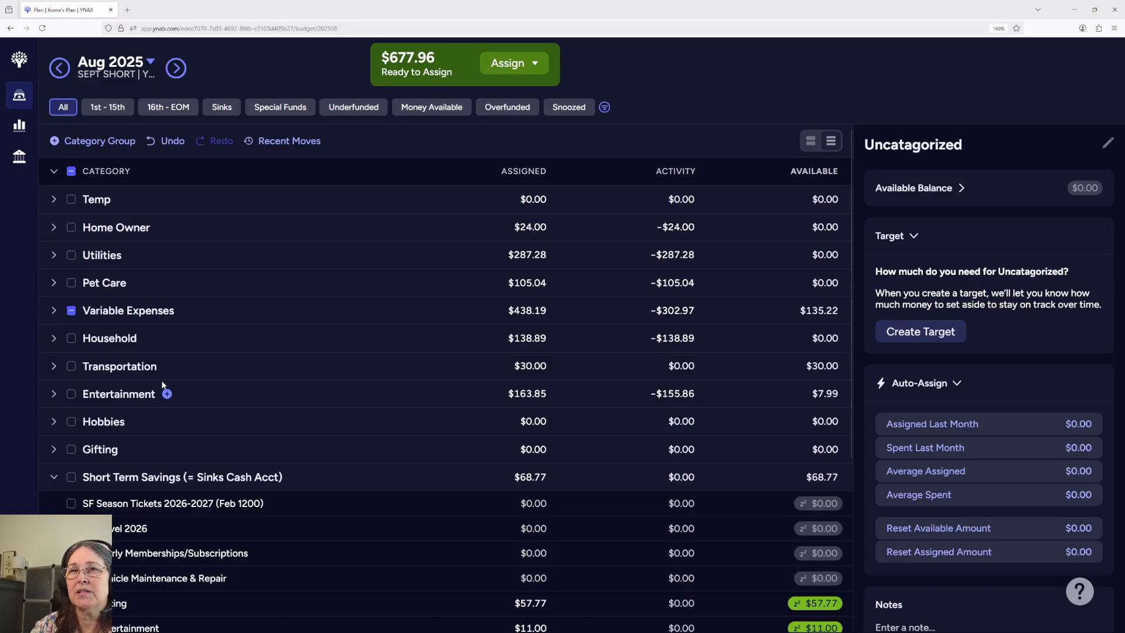
- Review the Household group and collapse it, then expand Transportation and compare its Maintenance & Repairs with SF Vehicle Maintenance & Repair
click(54, 339)
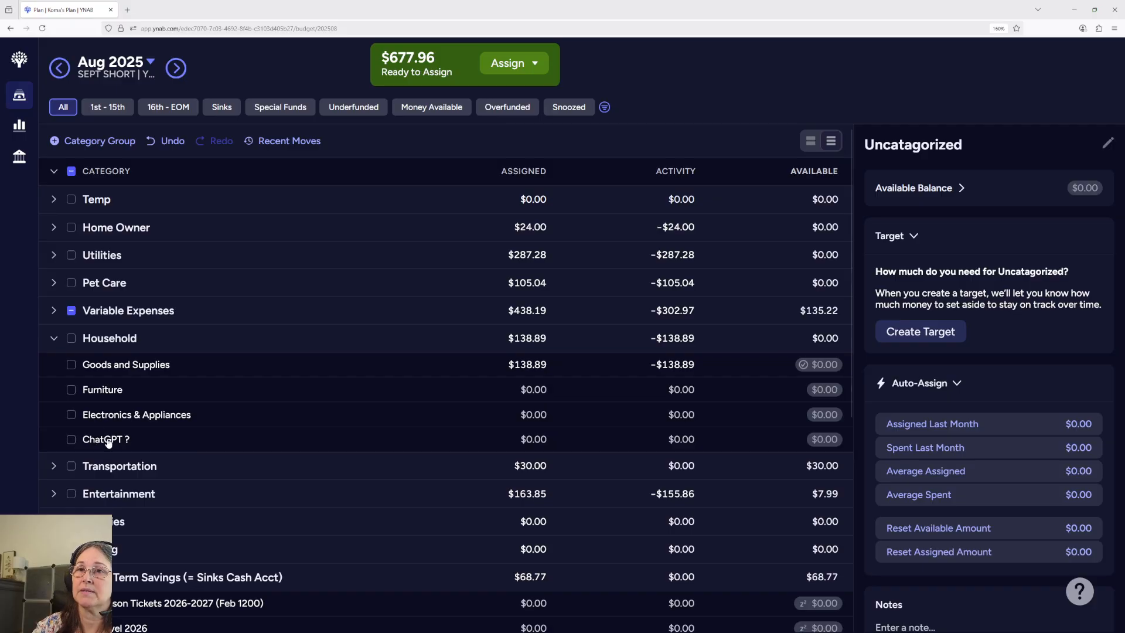
click(54, 339)
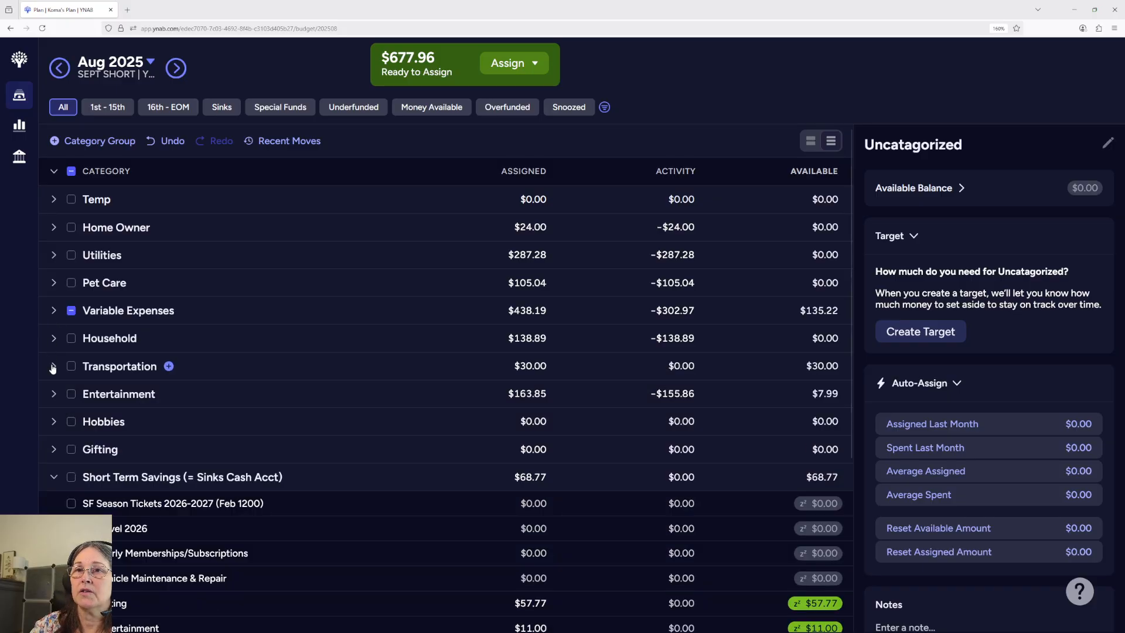
click(53, 366)
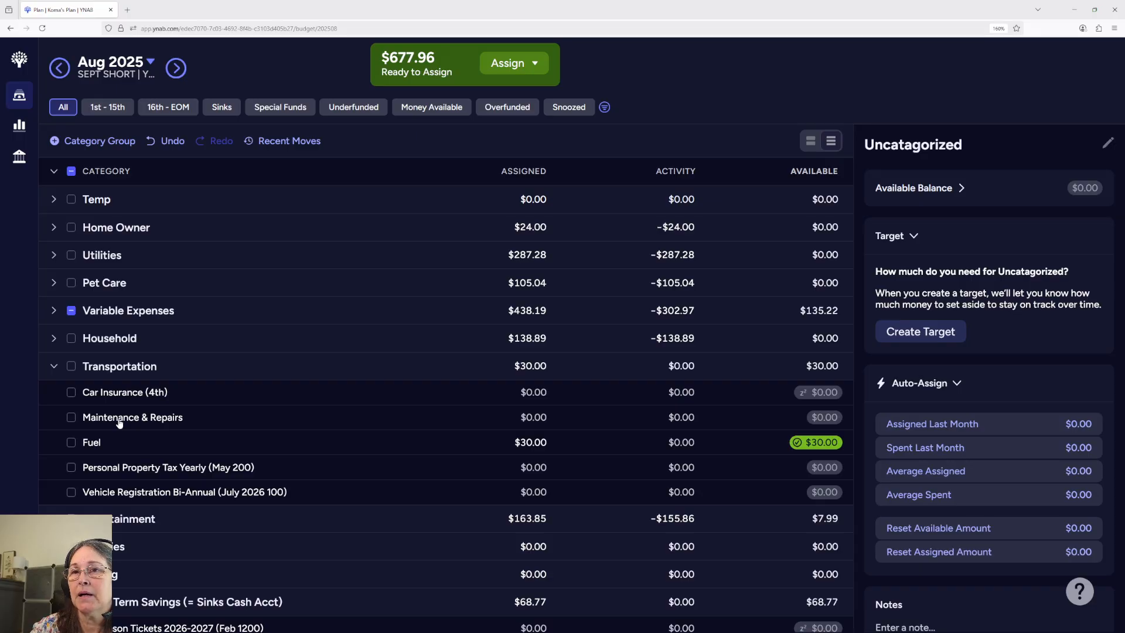
scroll(119, 422, down, 5)
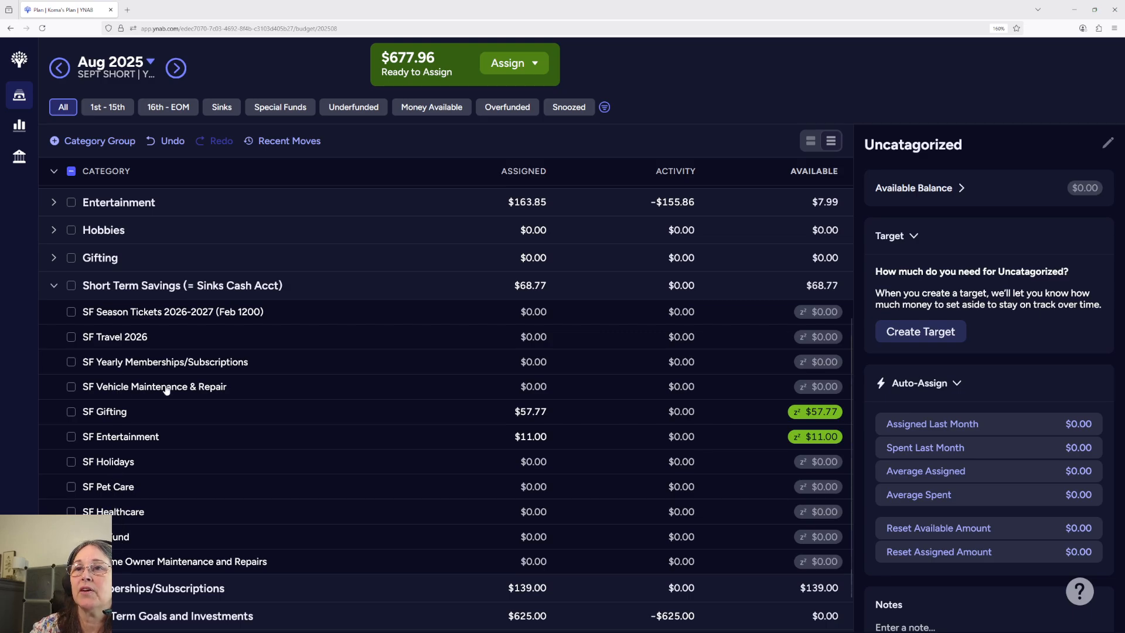
click(482, 387)
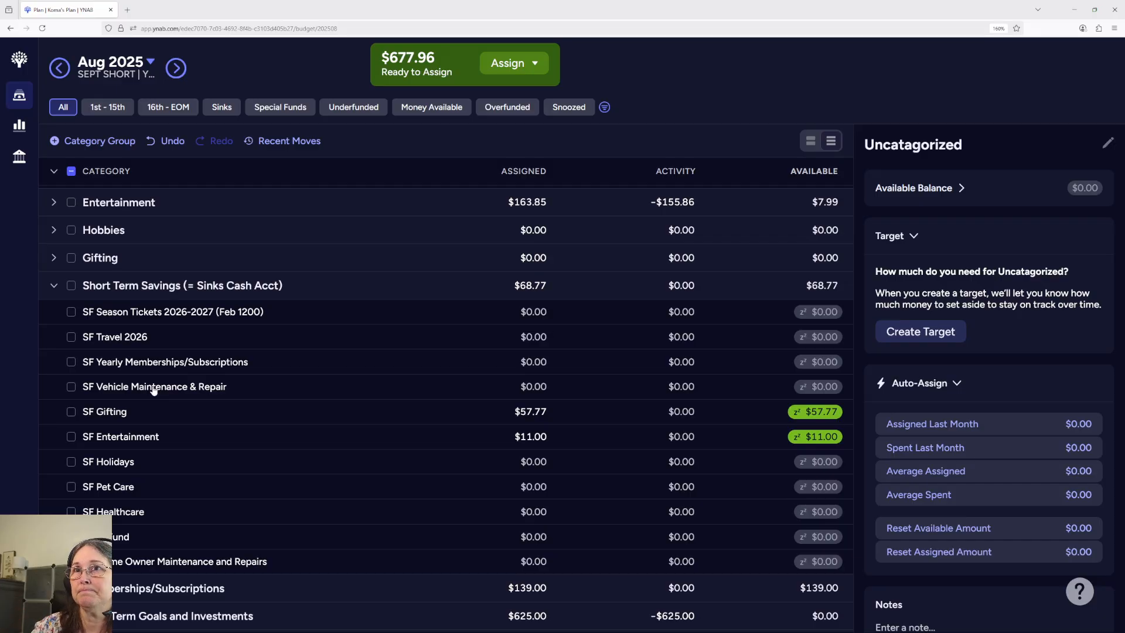
scroll(153, 390, up, 4)
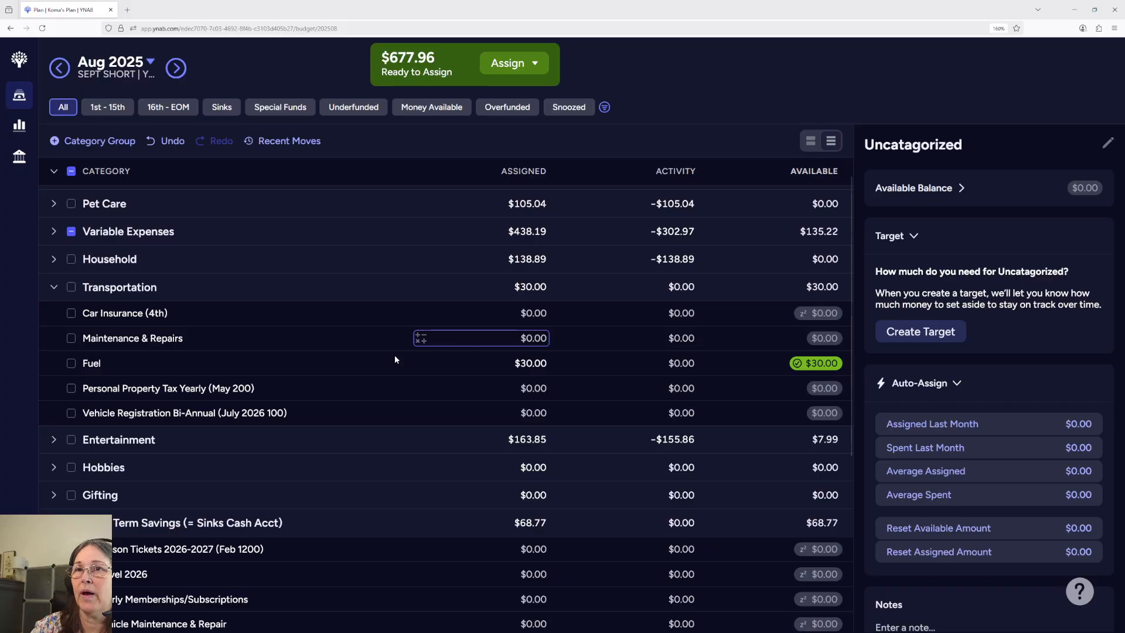
- Add the note "December - Inspection and oil change (tires?)." to the Maintenance & Repairs category under Transportation
click(210, 340)
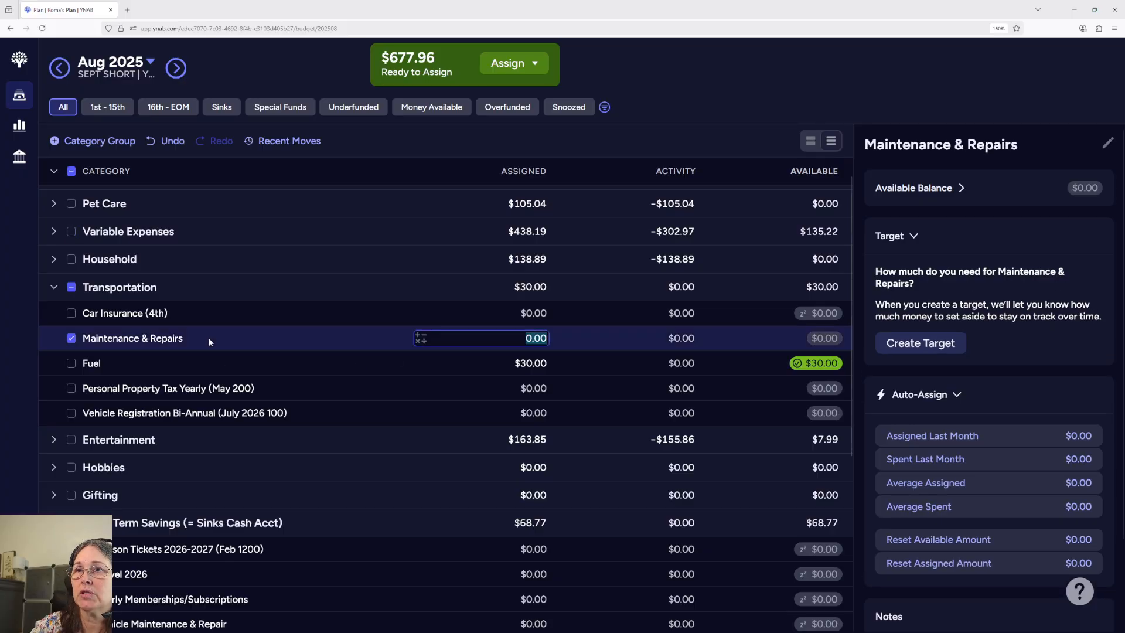
click(934, 625)
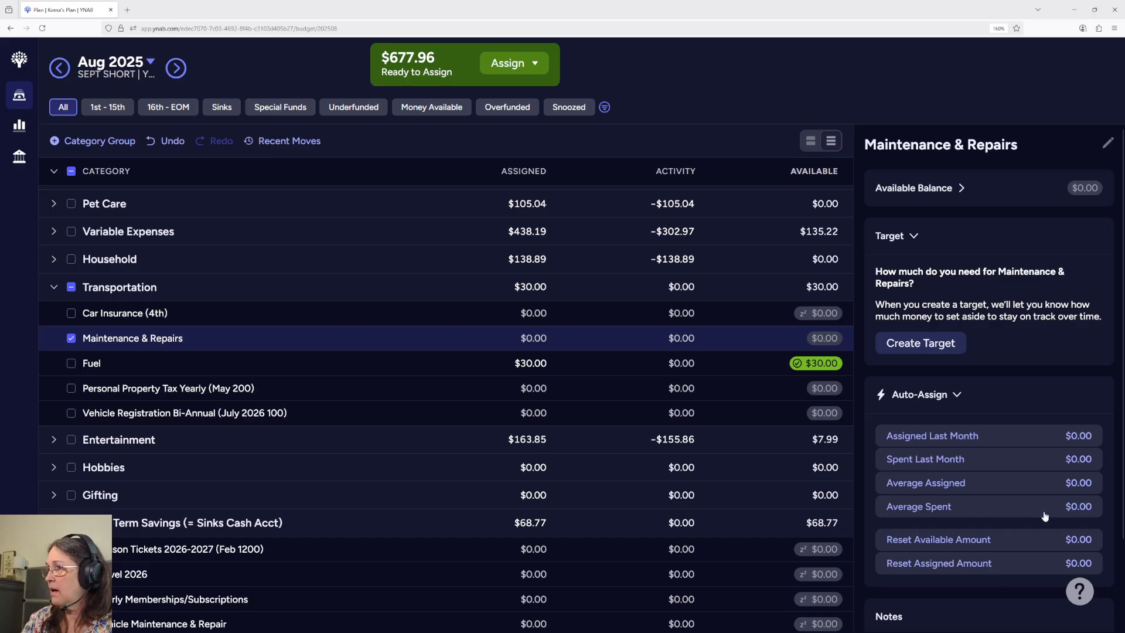
scroll(1044, 509, down, 2)
click(936, 538)
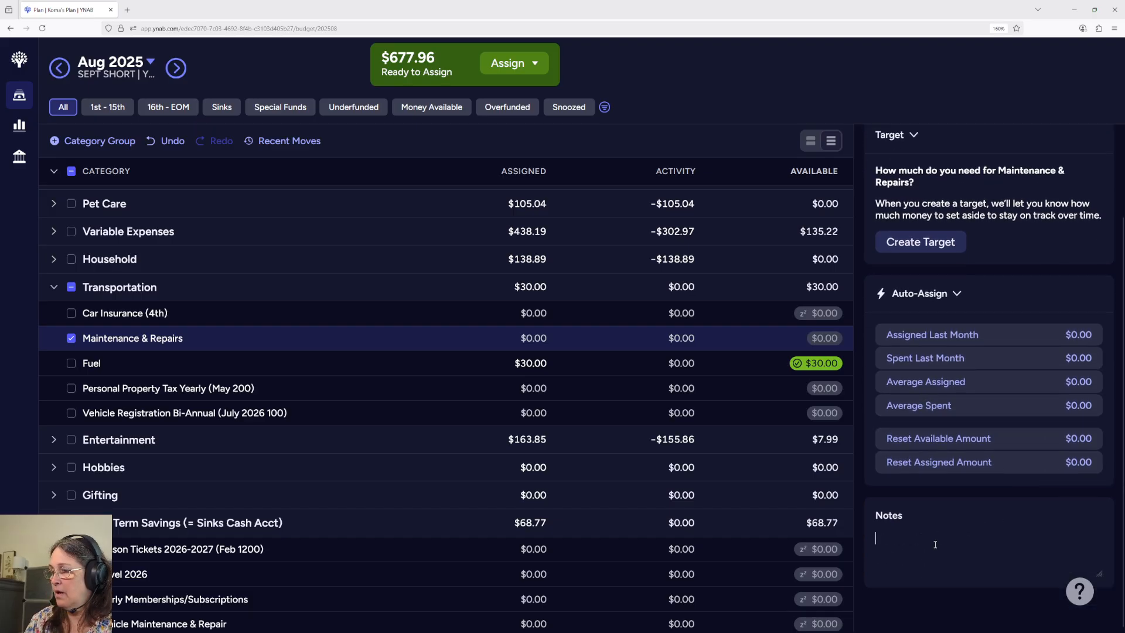
text(Decemb)
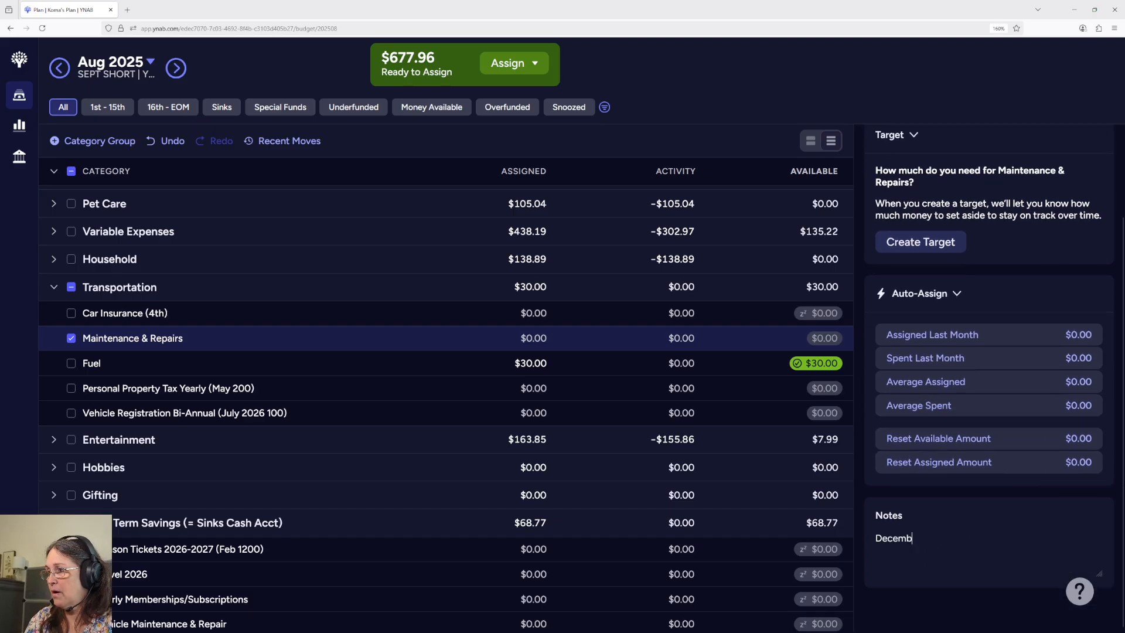
text(er - Ins)
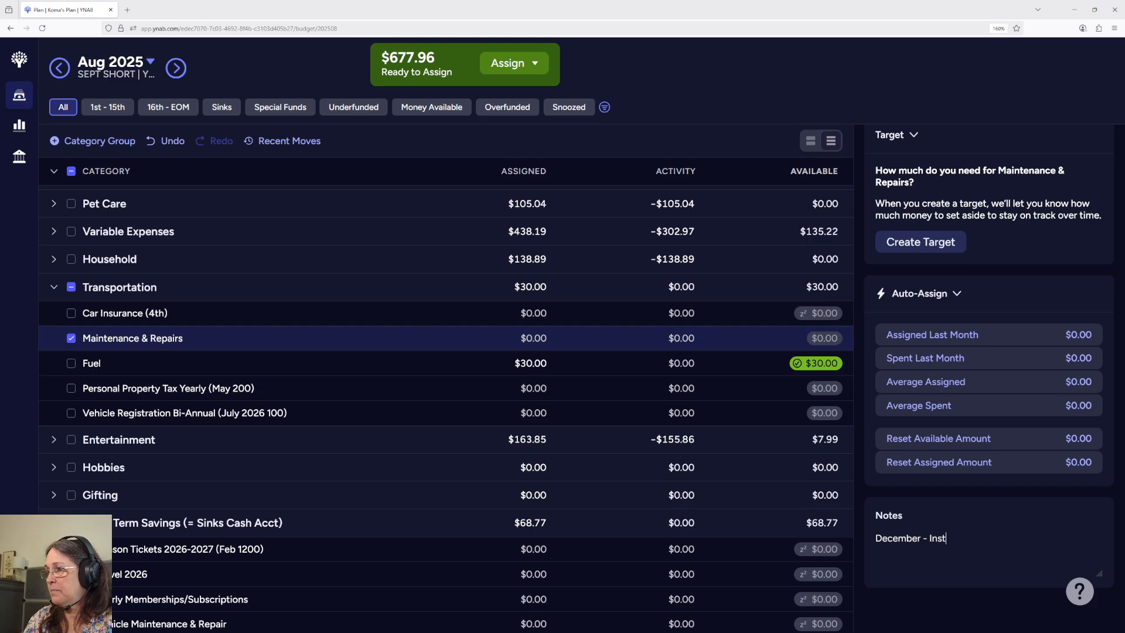
text(pection and ou)
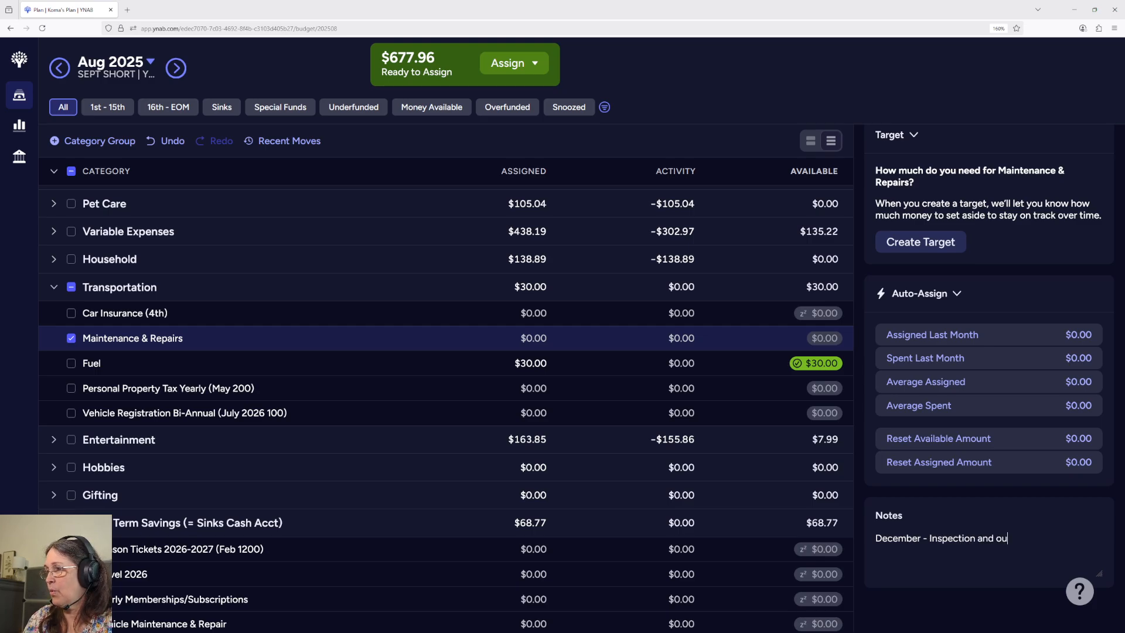
key(BackSpace)
text(il change )
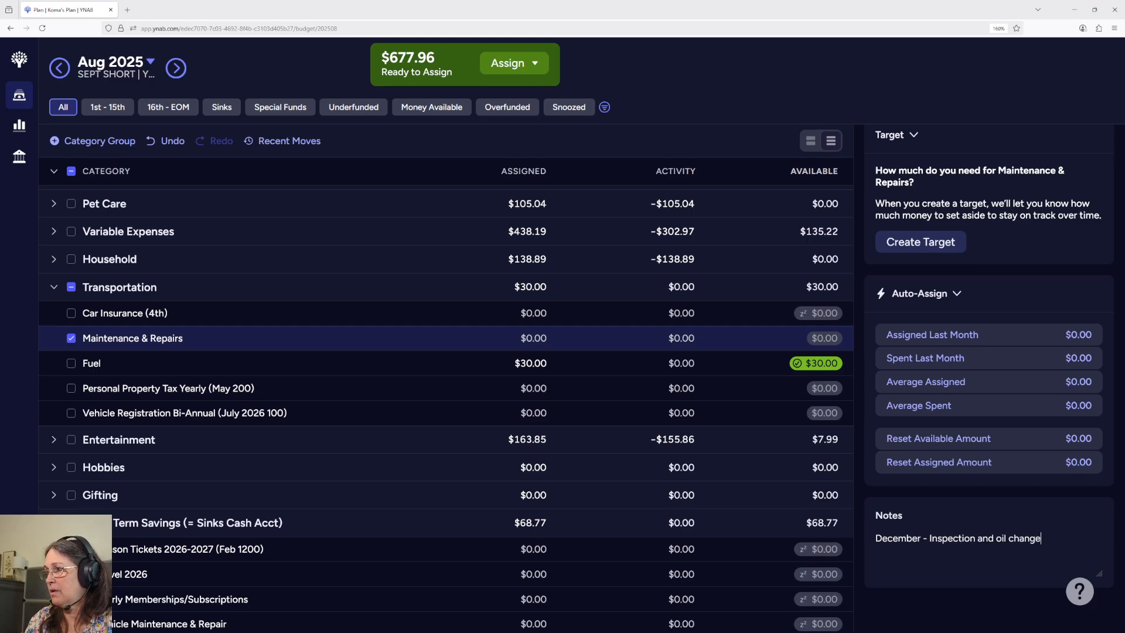
text((tires)
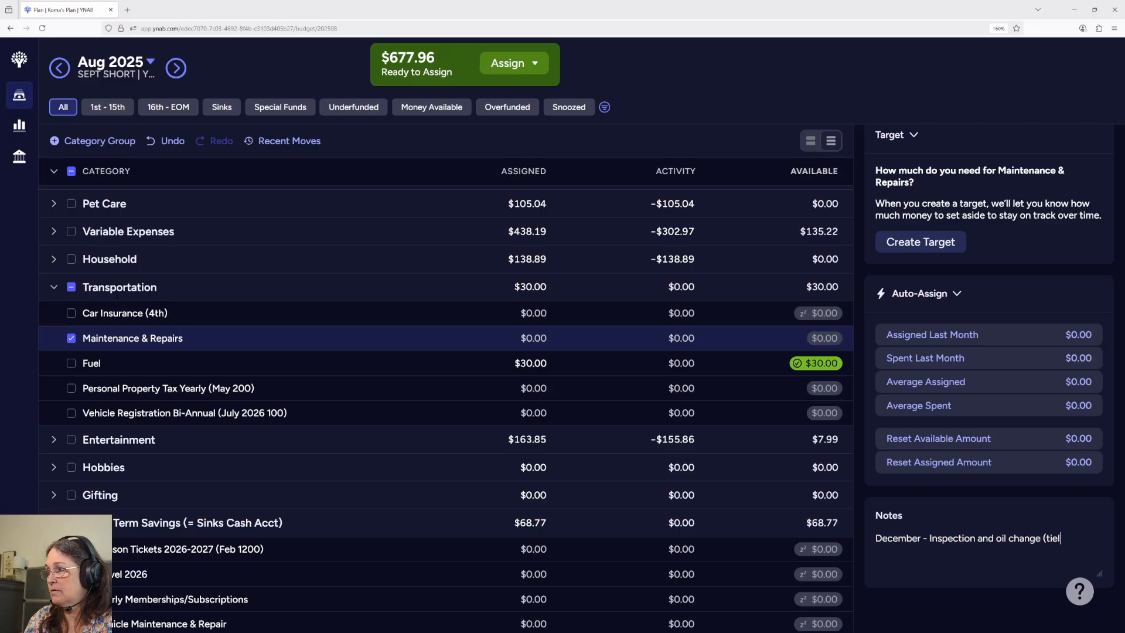
text(?).)
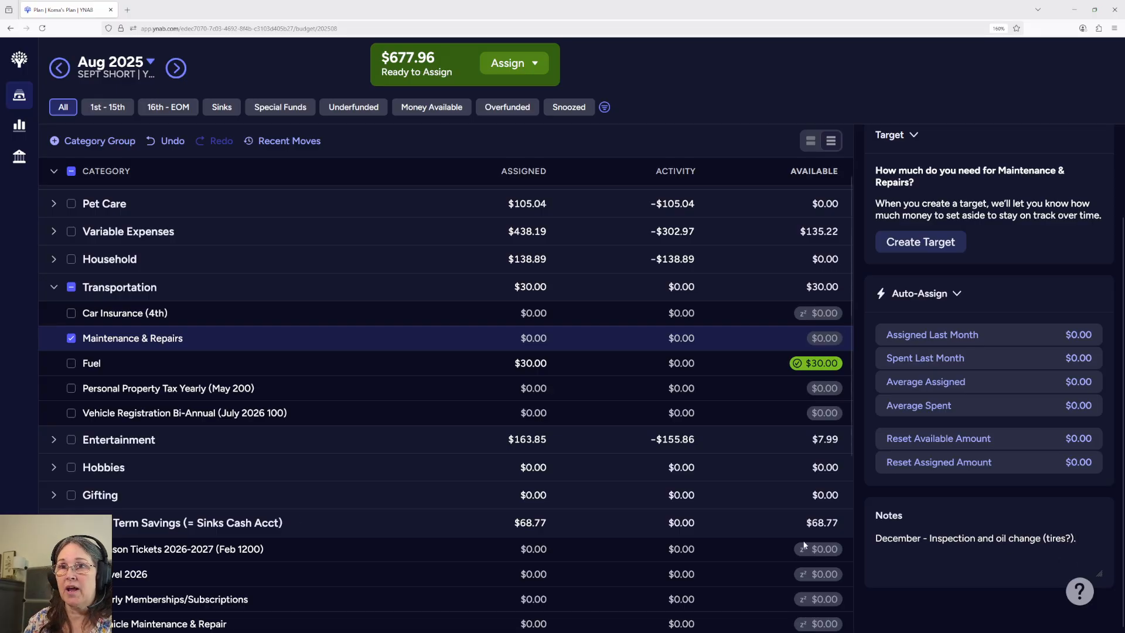
click(71, 340)
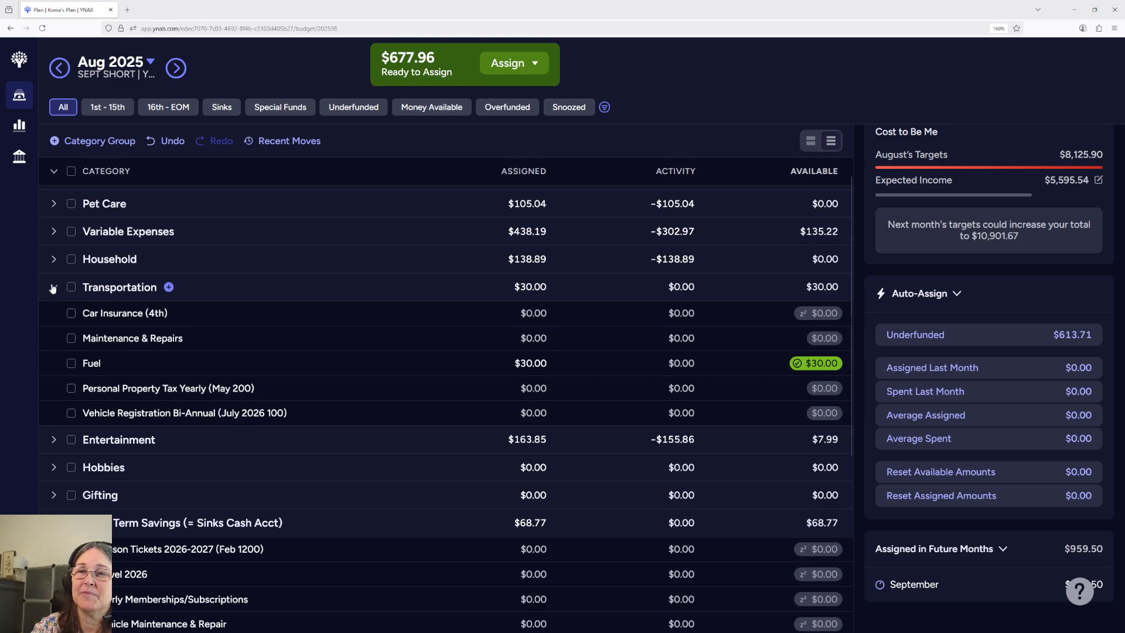
- Inspect the Vehicle Registration Bi-Annual category, and collapse the Transportation group
click(326, 417)
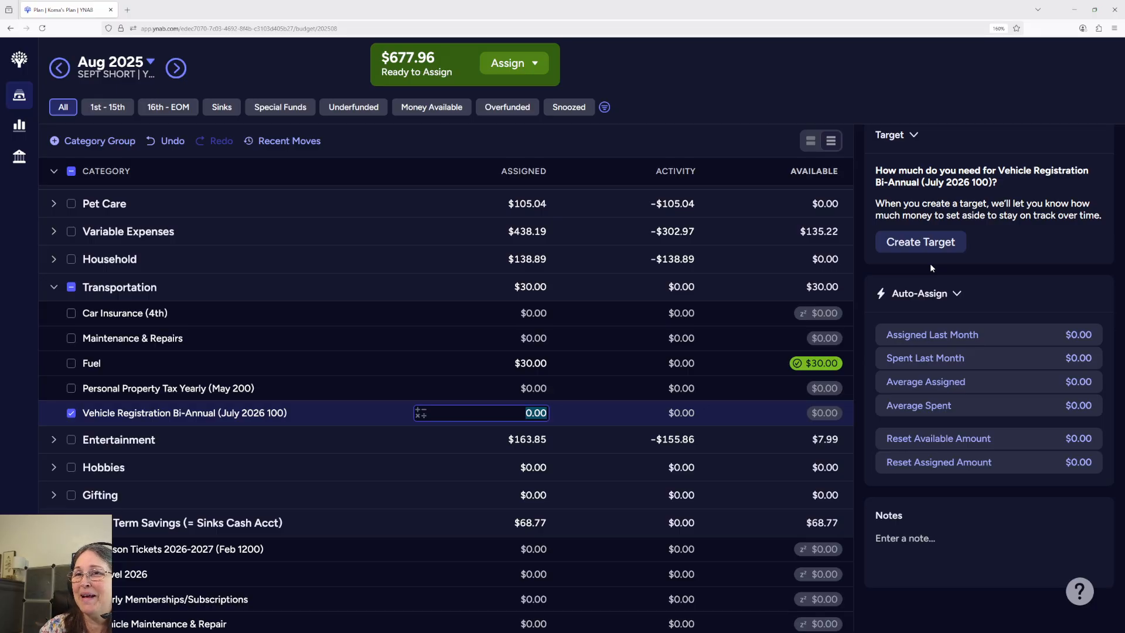
click(68, 414)
click(53, 287)
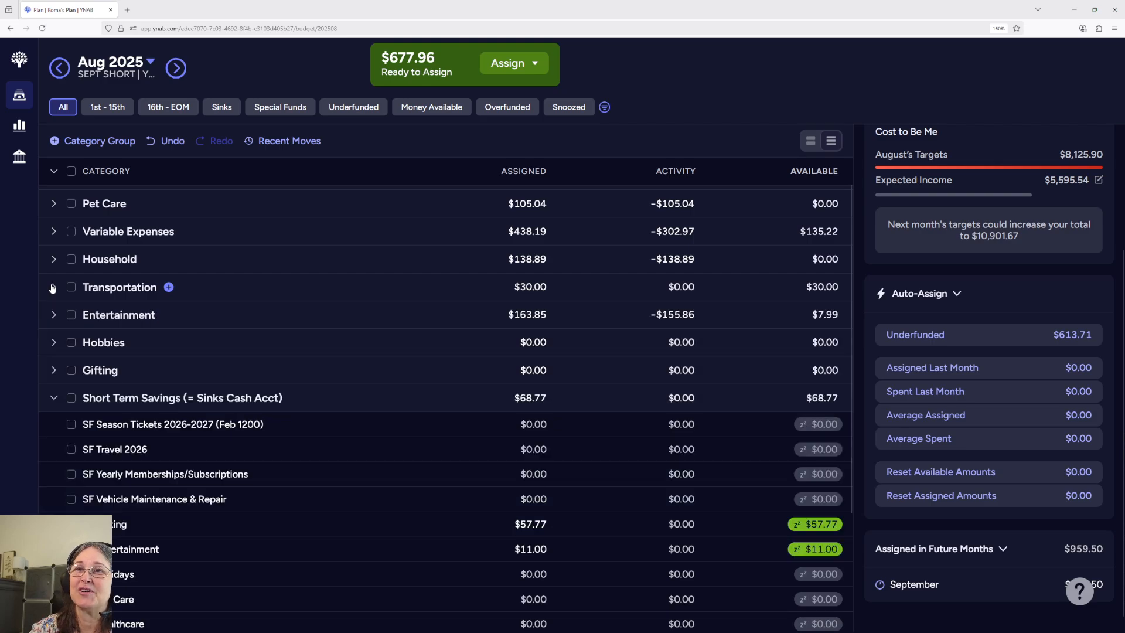
- Assign half of the yearly cost, 139.99/2, to YouTube Premium in the Entertainment group, and collapse the group
click(53, 315)
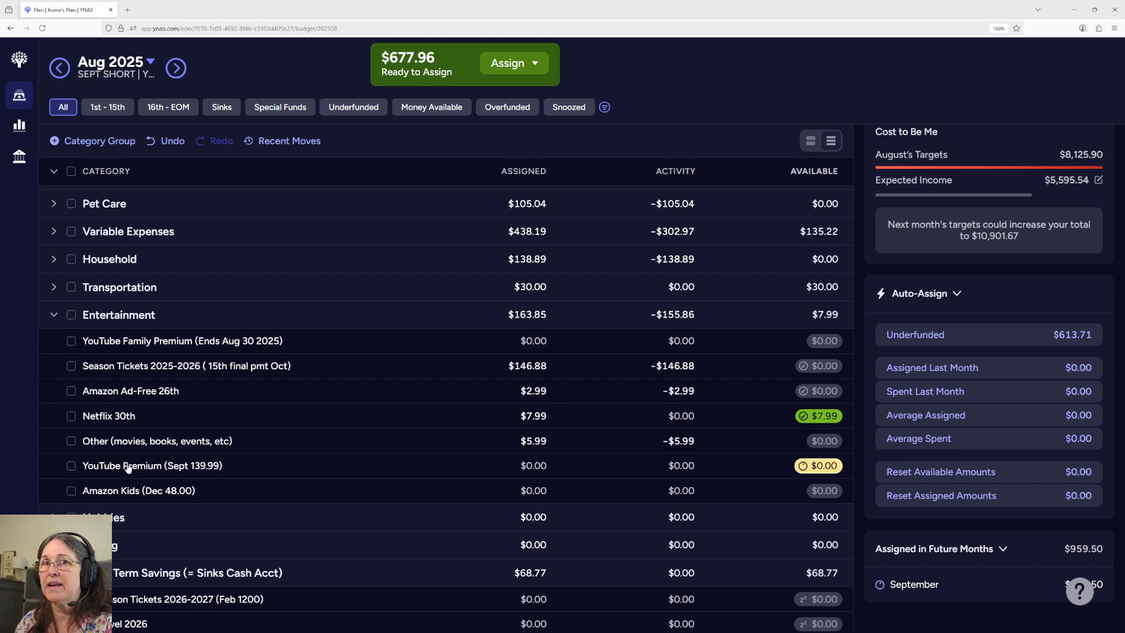
click(231, 464)
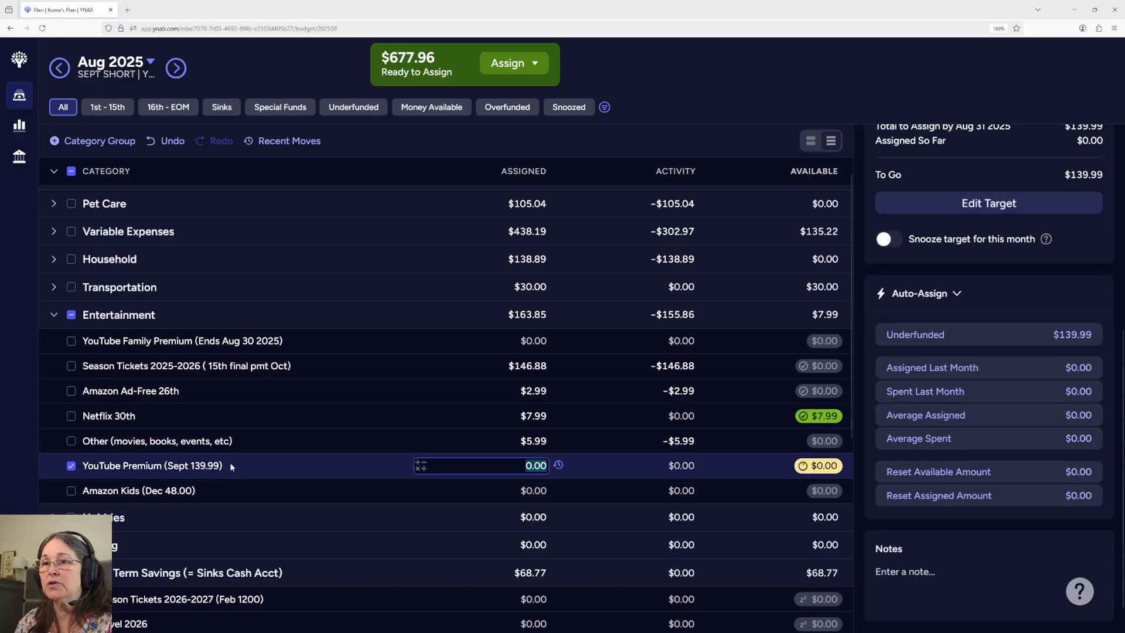
text(139.99)
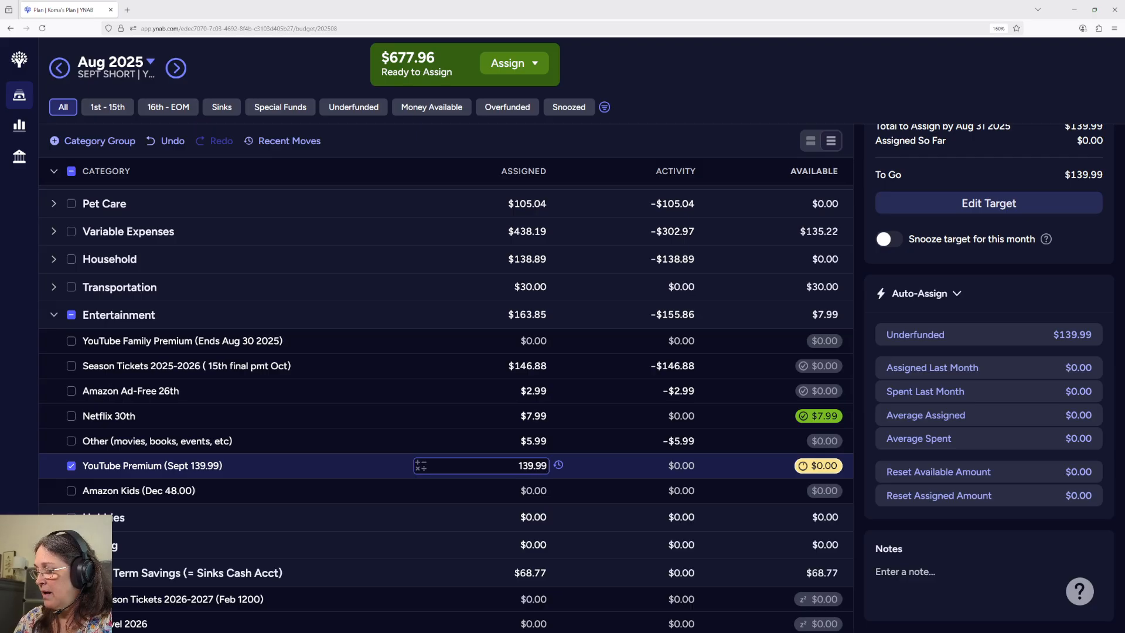
text(/2)
key(Return)
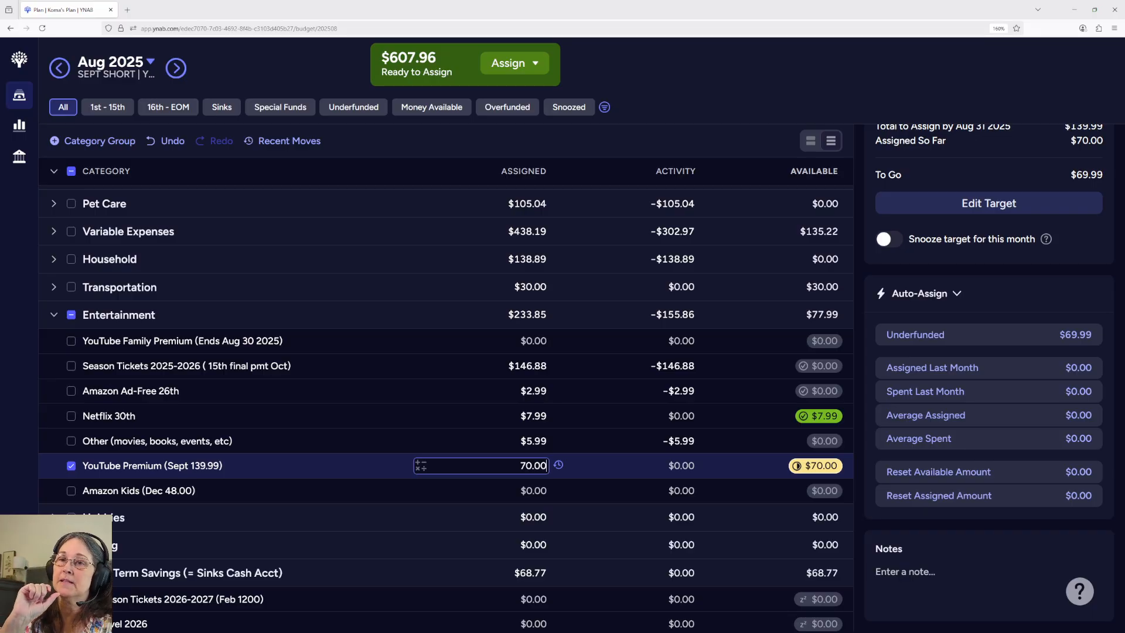
click(71, 465)
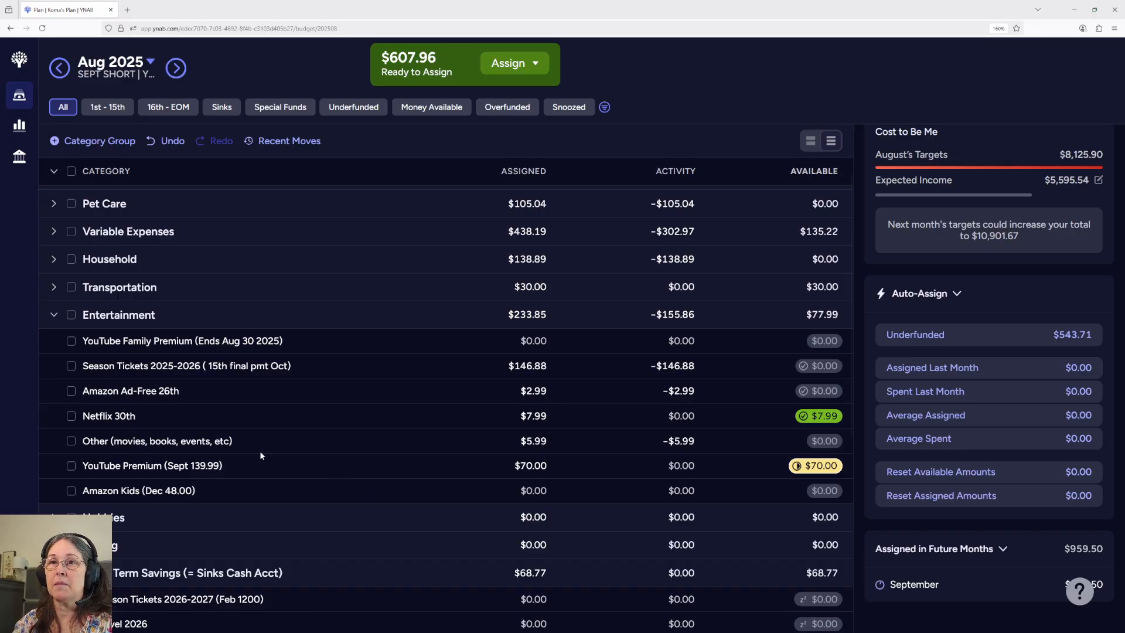
click(54, 317)
- Review the categories in Hobbies, Gifting and Short Term Savings one after the other, leaving all three groups collapsed
click(53, 344)
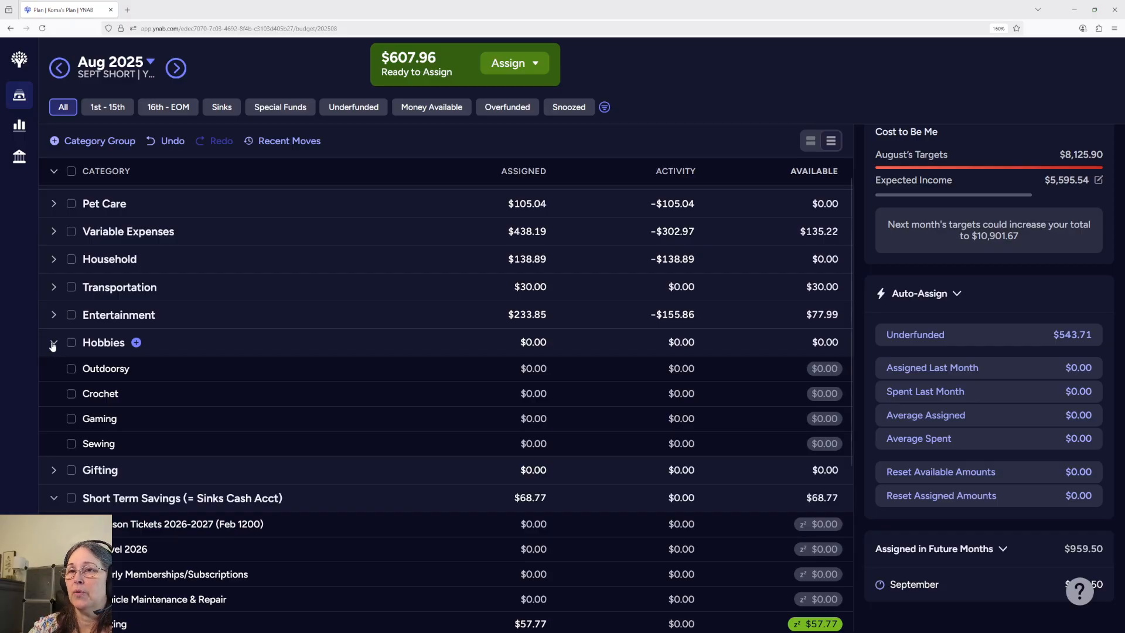
click(52, 343)
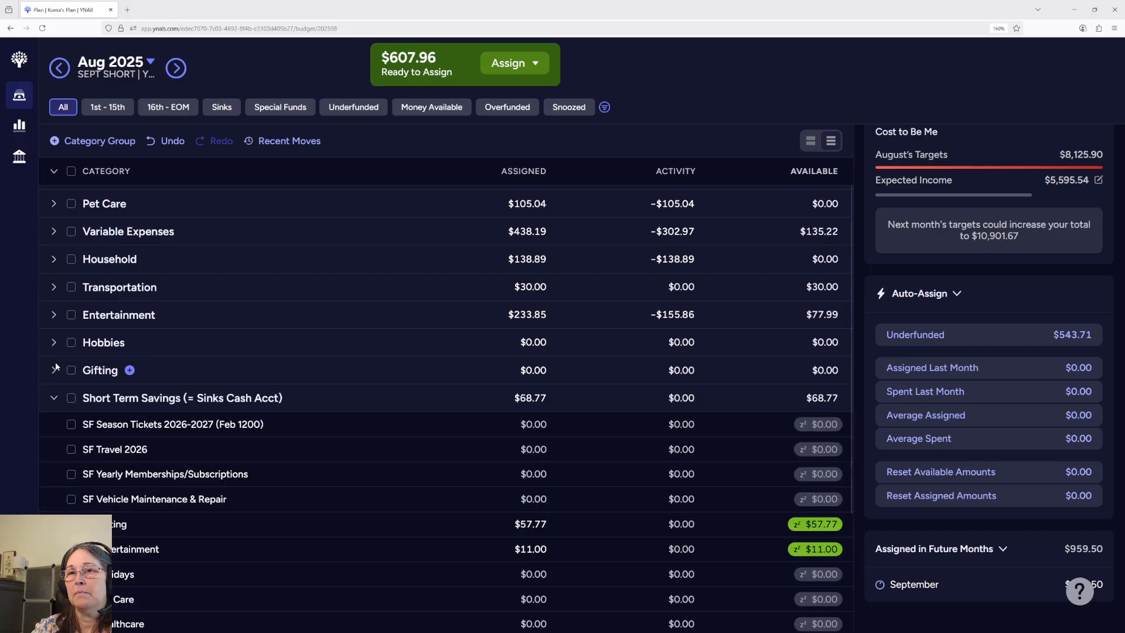
click(53, 371)
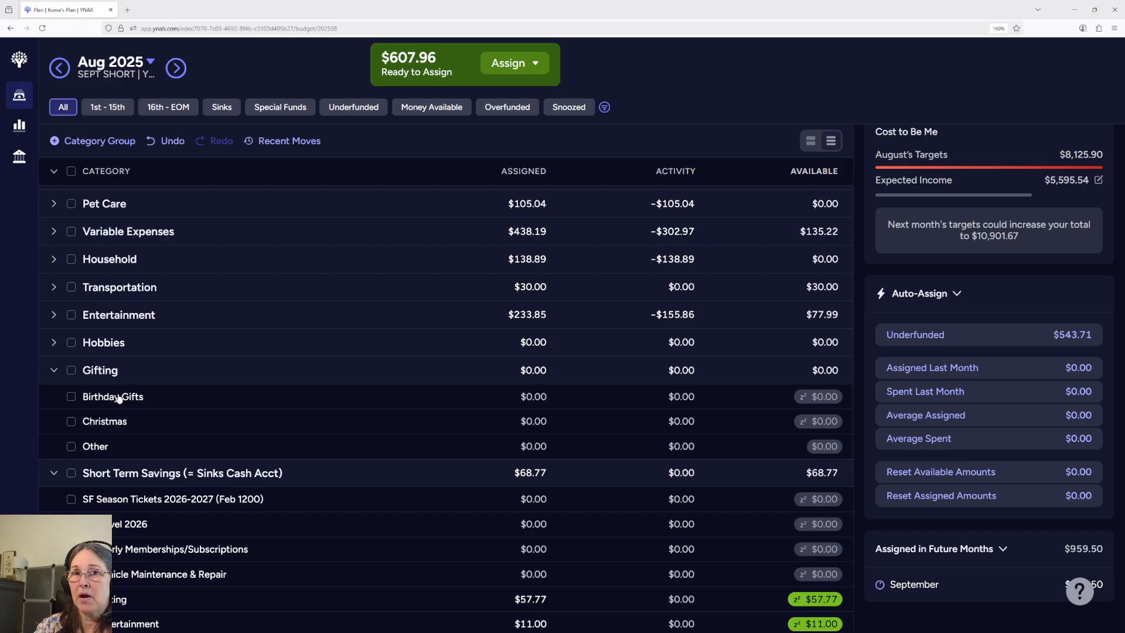
click(53, 371)
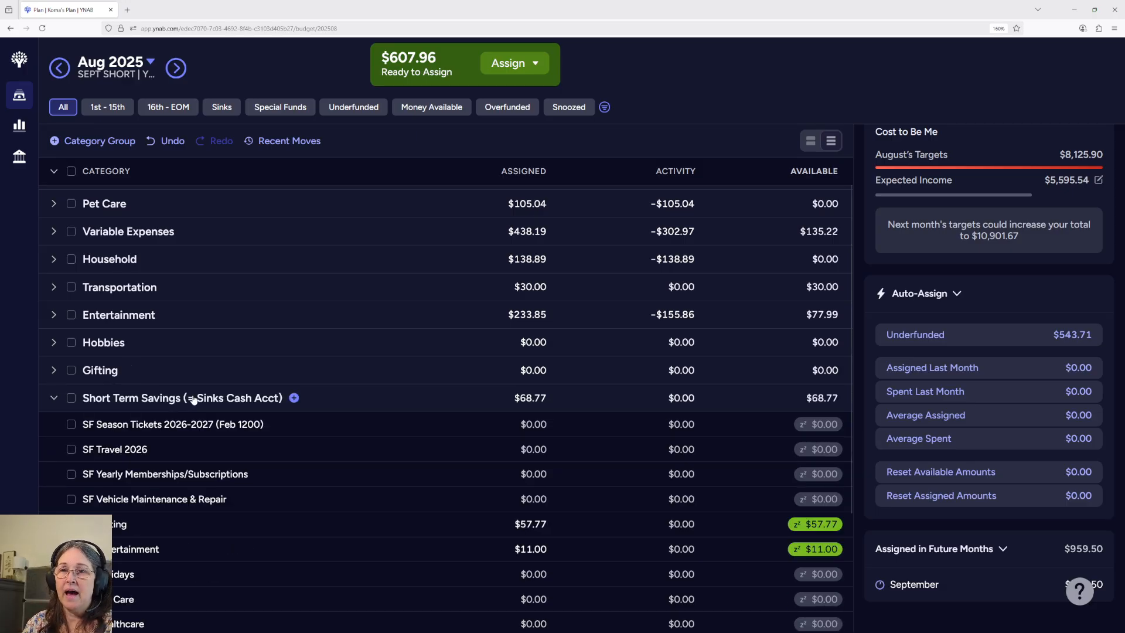
scroll(193, 398, down, 2)
scroll(194, 398, down, 2)
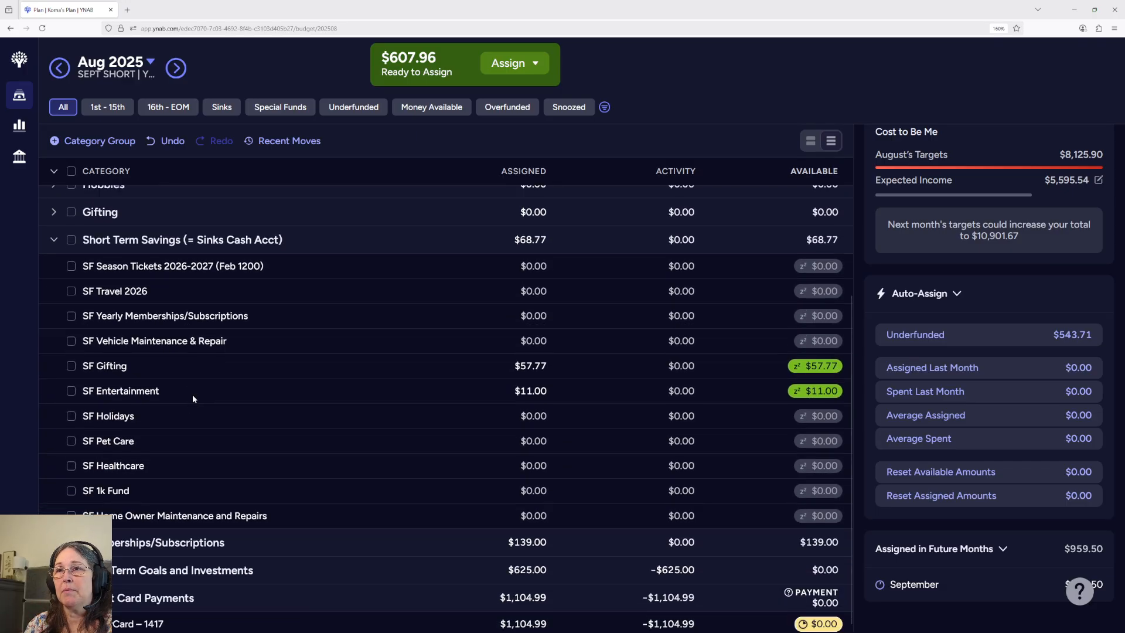
click(54, 241)
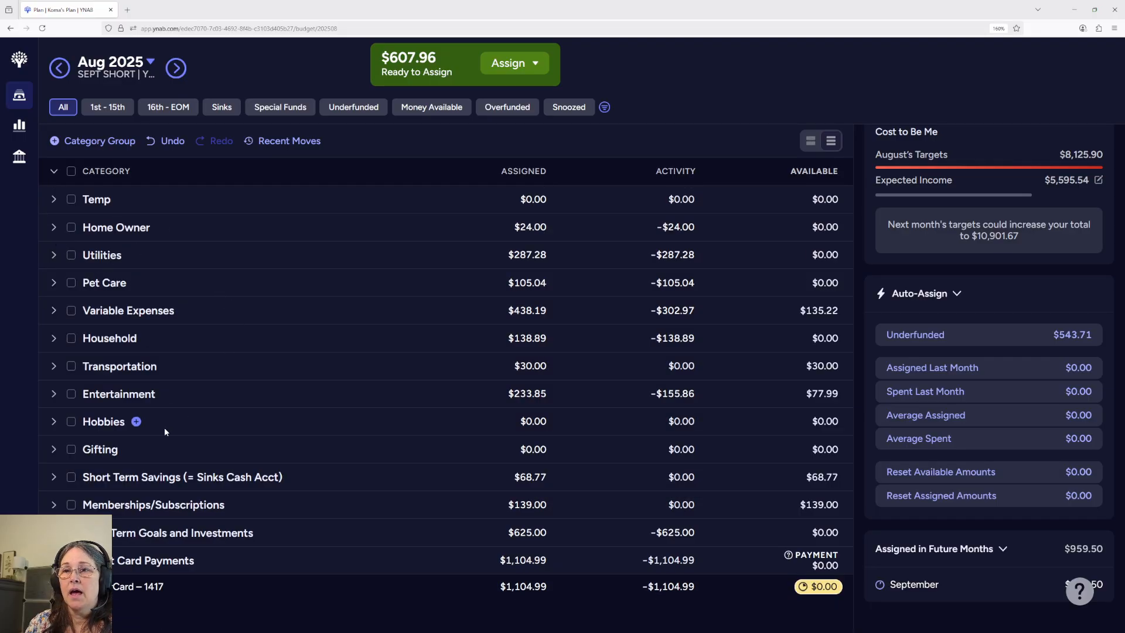
- Review the categories in the Memberships/Subscriptions group and collapse it
click(53, 506)
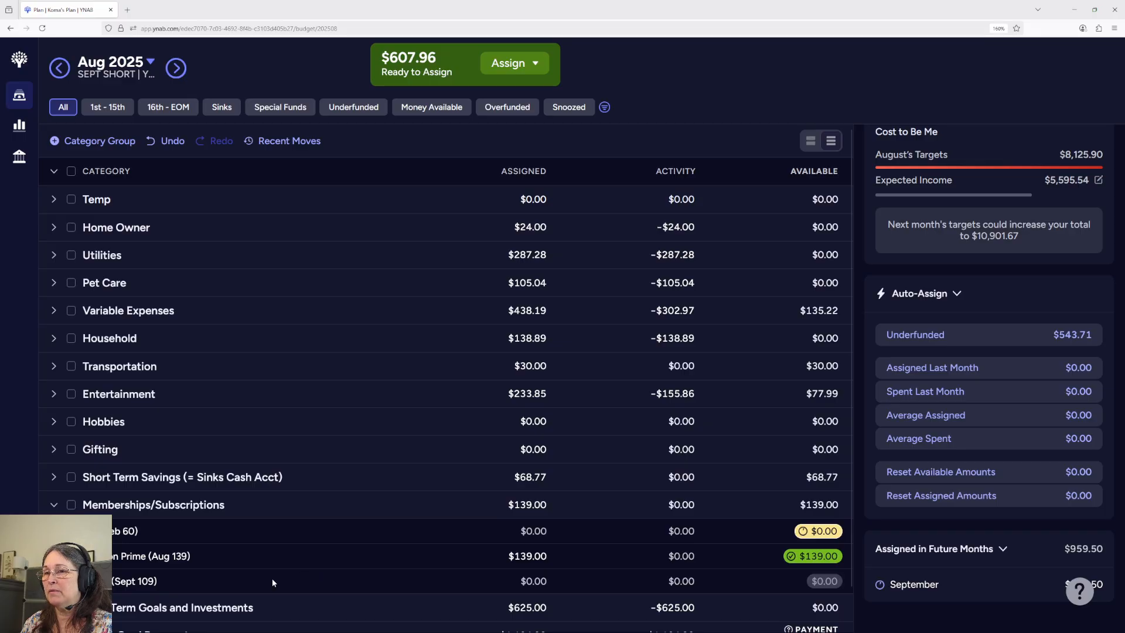
click(530, 581)
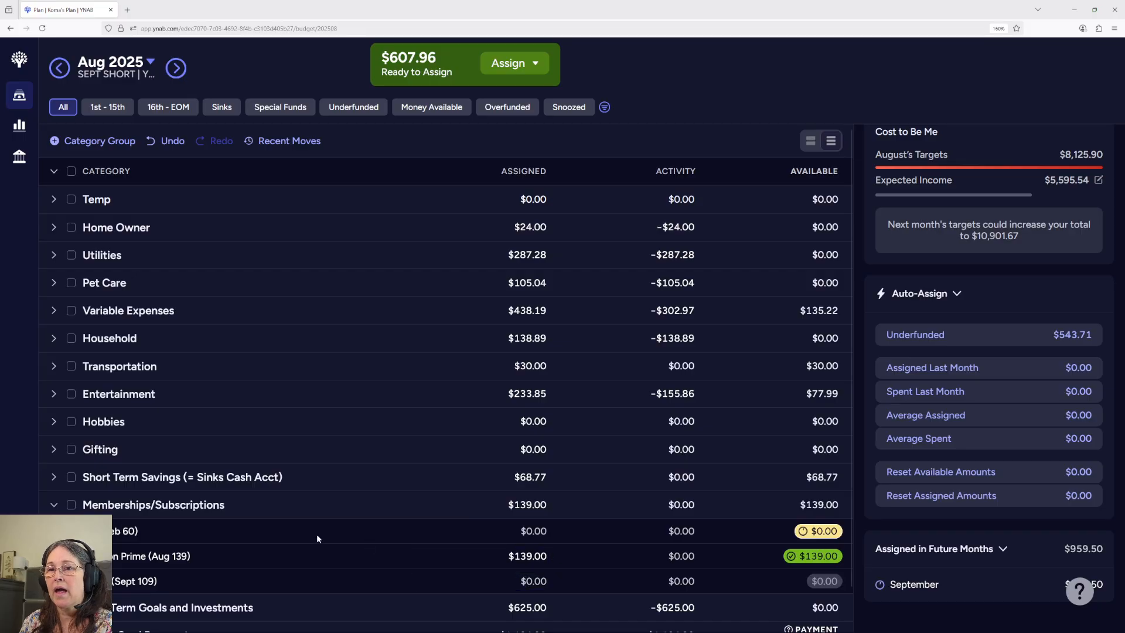
click(54, 505)
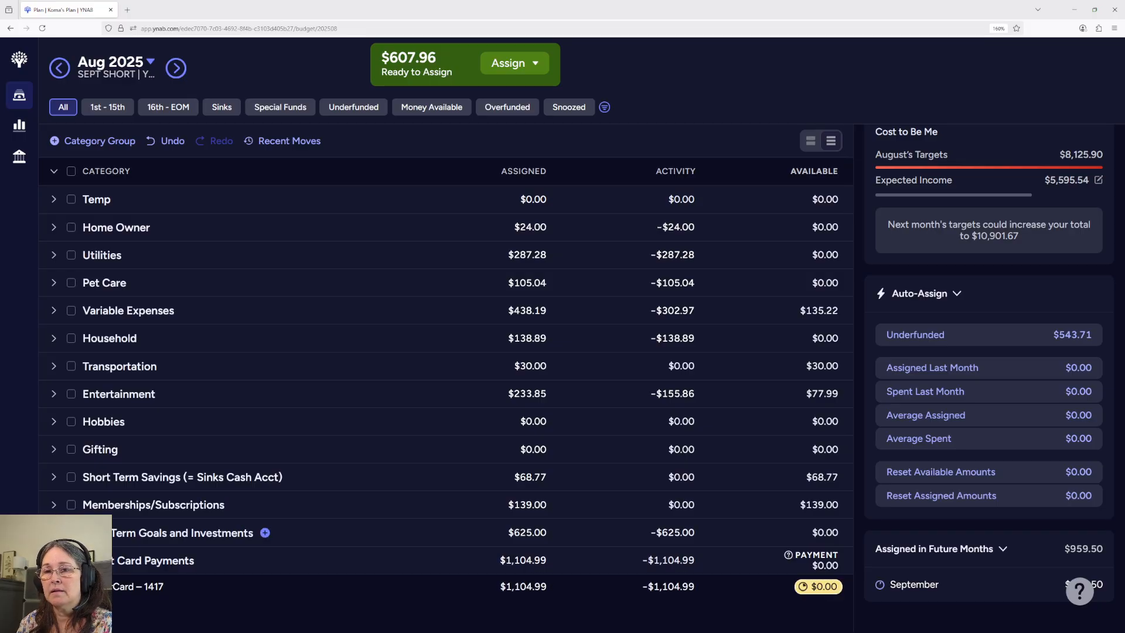
- Expand Long Term Goals and Investments, compare its IRA 15th funding in September 2025, and return to August 2025
click(54, 533)
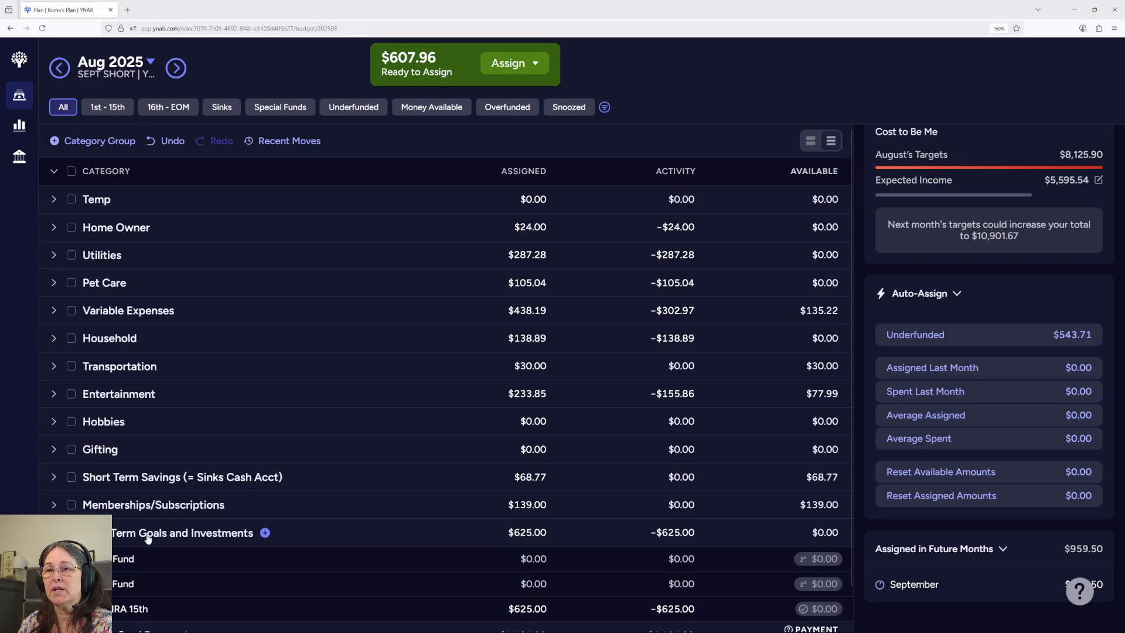
scroll(452, 409, down, 1)
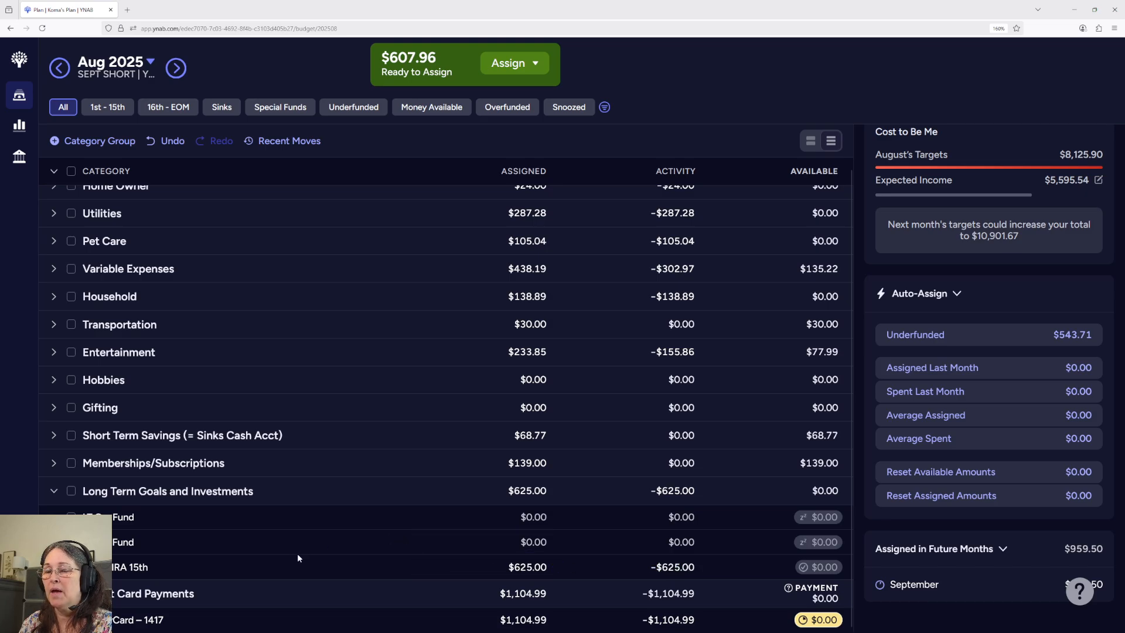
click(177, 68)
click(527, 567)
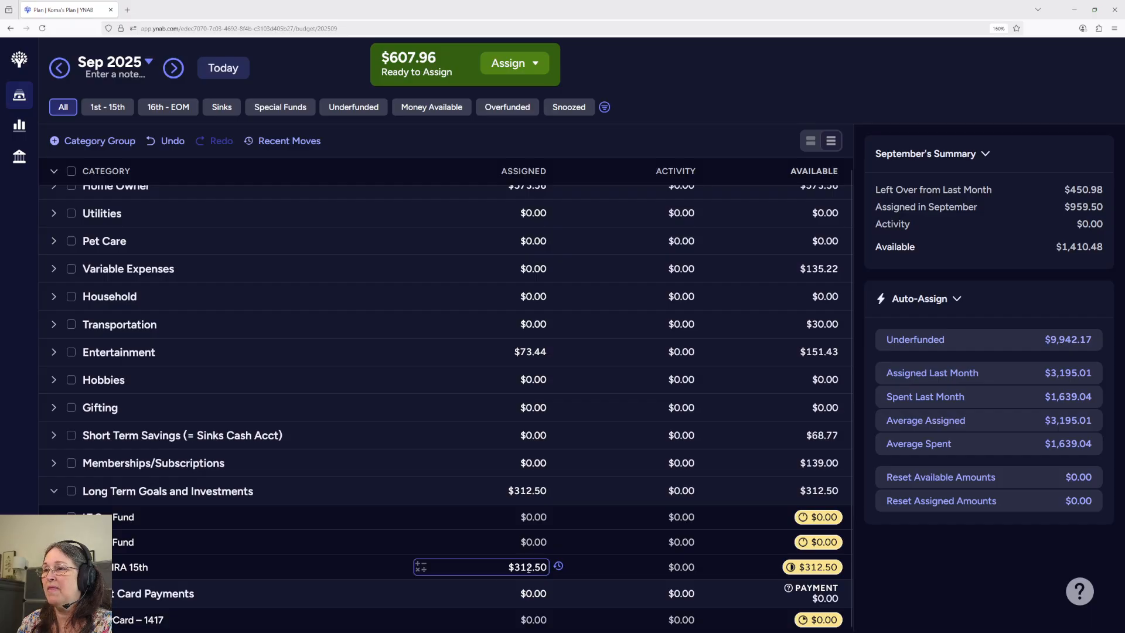
click(59, 69)
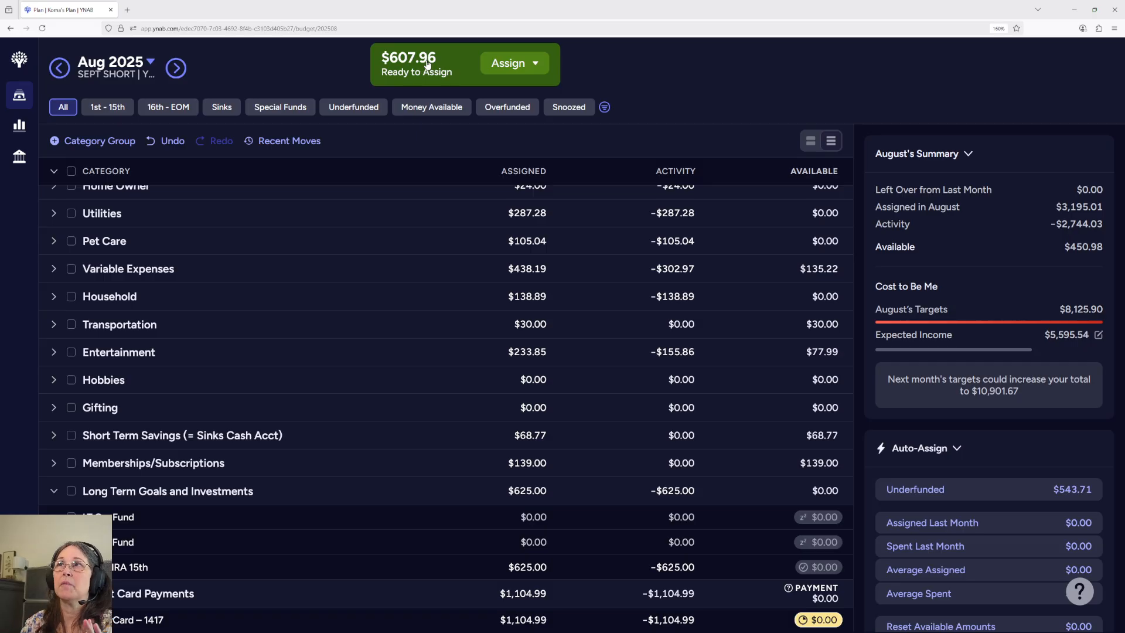
- Collapse all category groups, expand Temp and assign the remaining 607.96 to Set Aside
scroll(389, 280, up, 2)
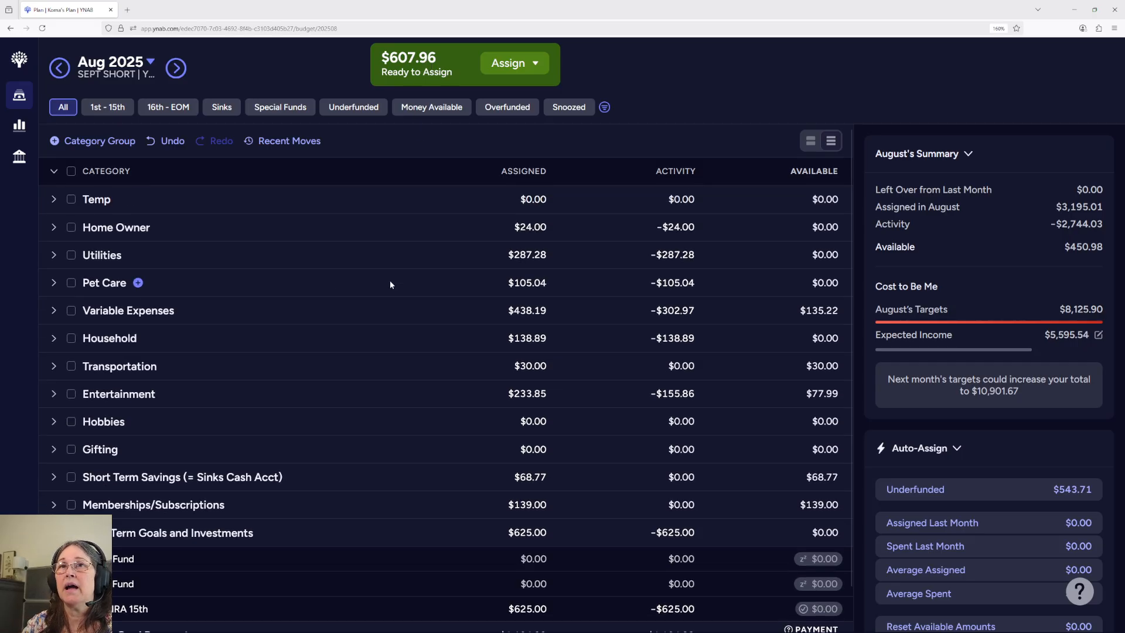
click(54, 171)
click(54, 171)
click(53, 171)
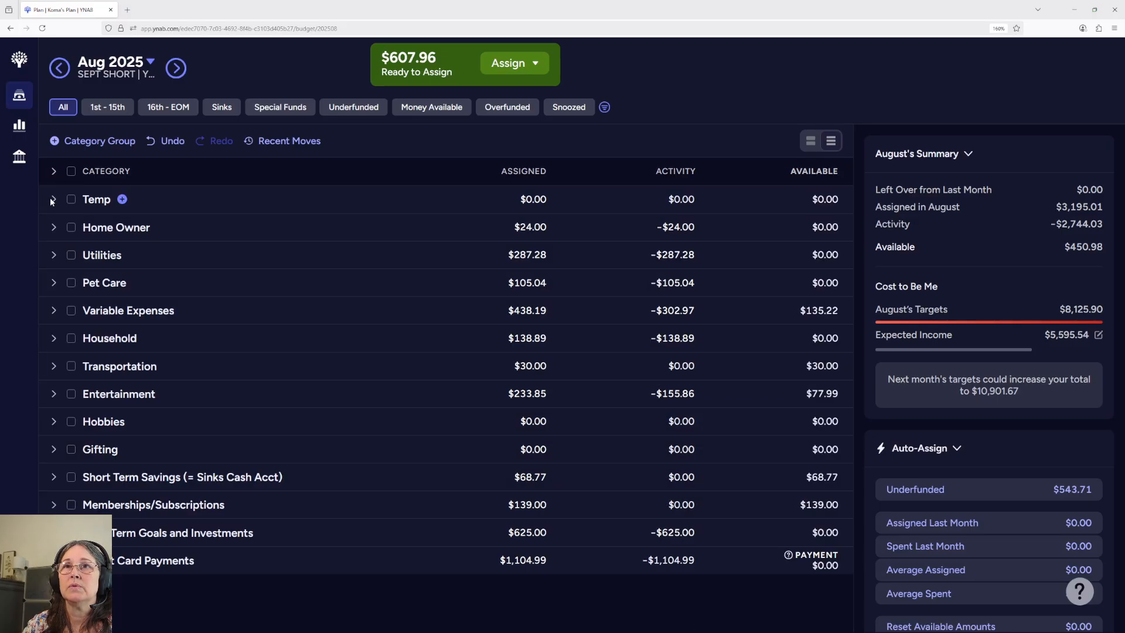
click(53, 199)
click(145, 228)
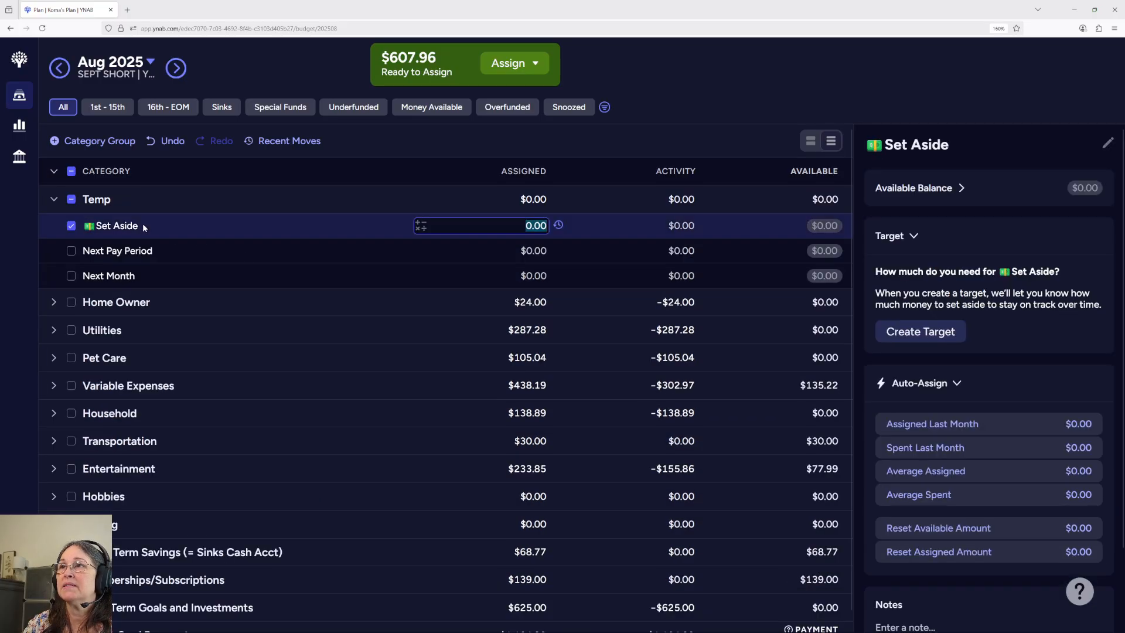
text(607.96)
key(Return)
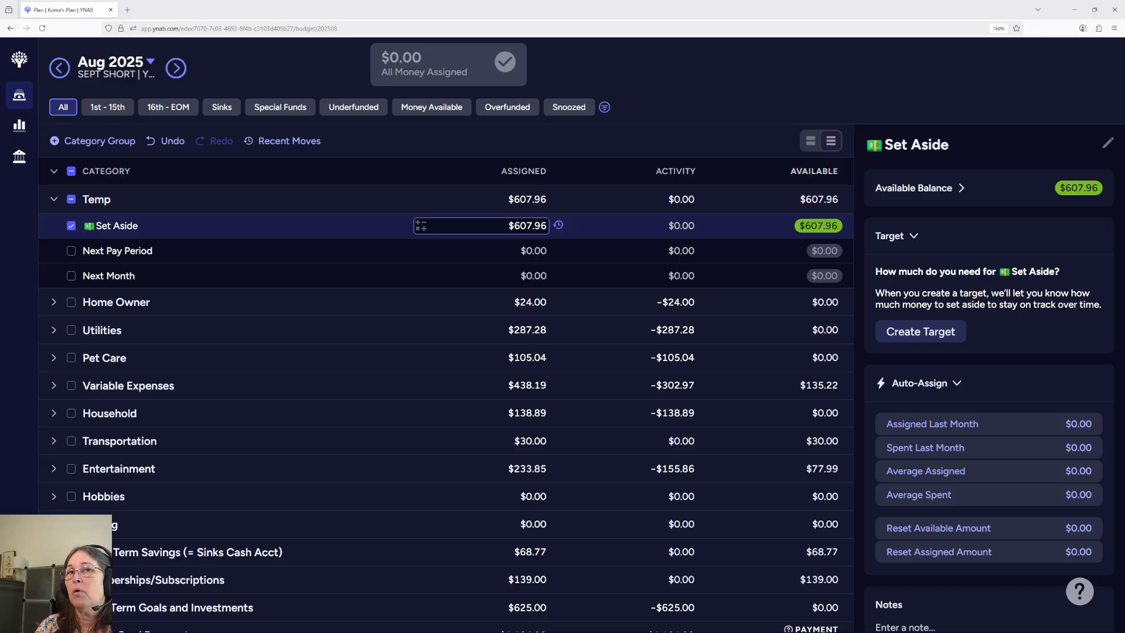
key(Return)
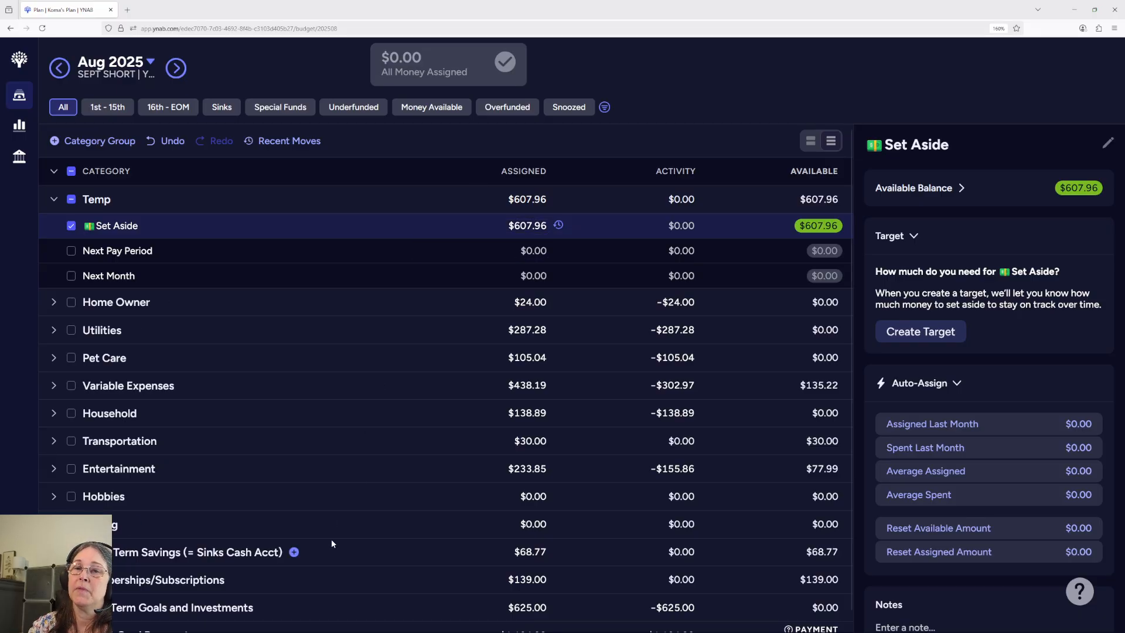
- Show the account list, examine the cash, credit, loan and tracking balances, and hide the list again
click(19, 614)
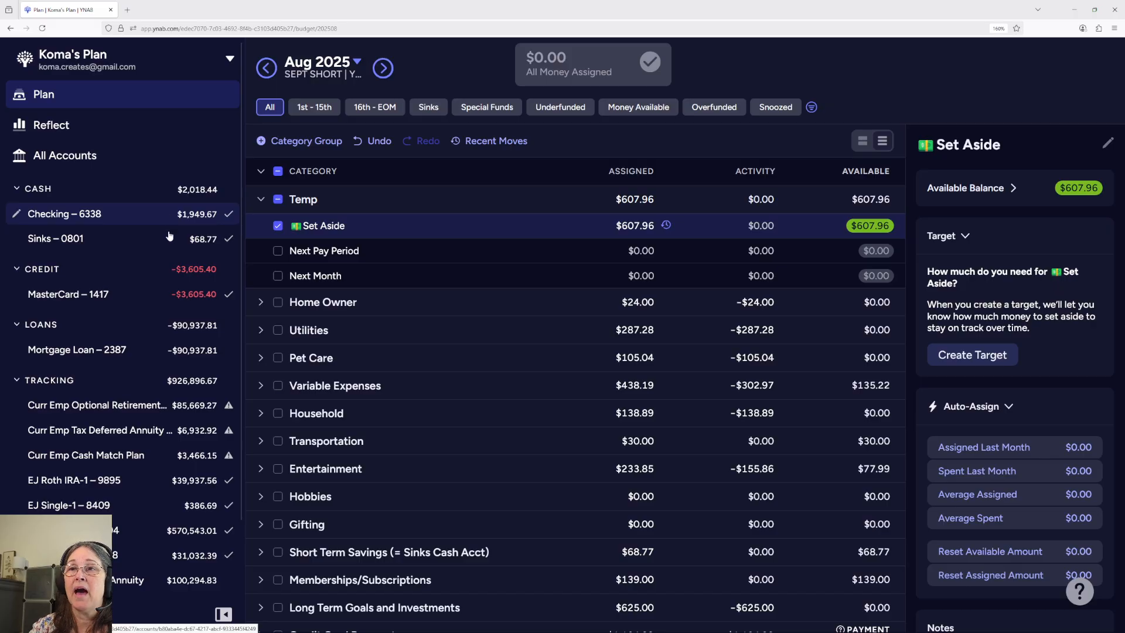
click(229, 406)
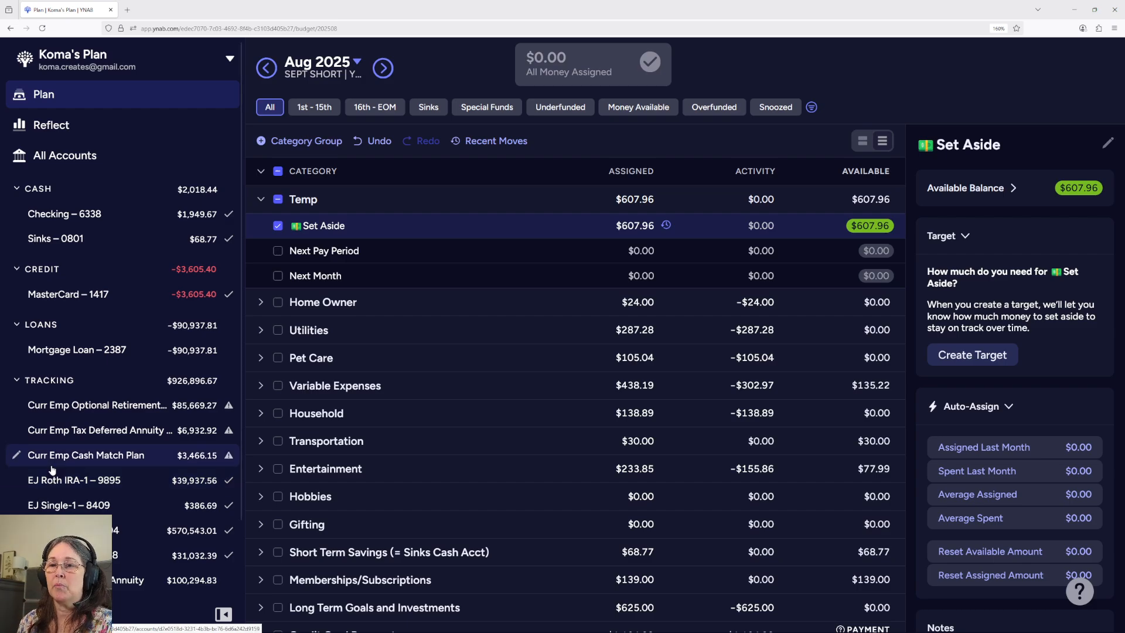
click(223, 615)
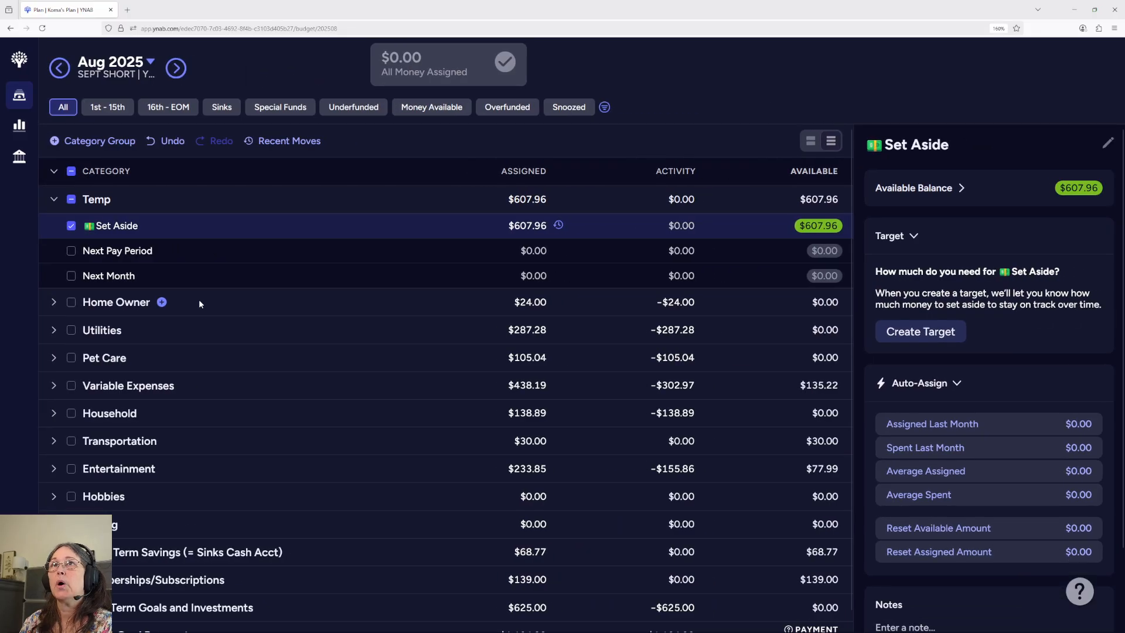